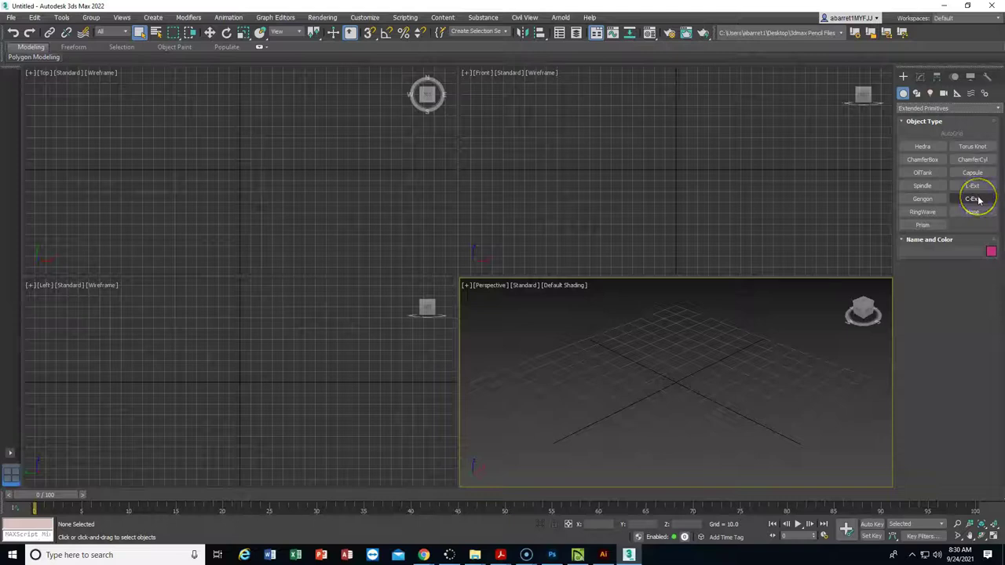
Create a C-Ext primitive in the Perspective viewport, about 88 long front and back, 120 on the side, 9.5 wide and 11.5 high.
click(973, 199)
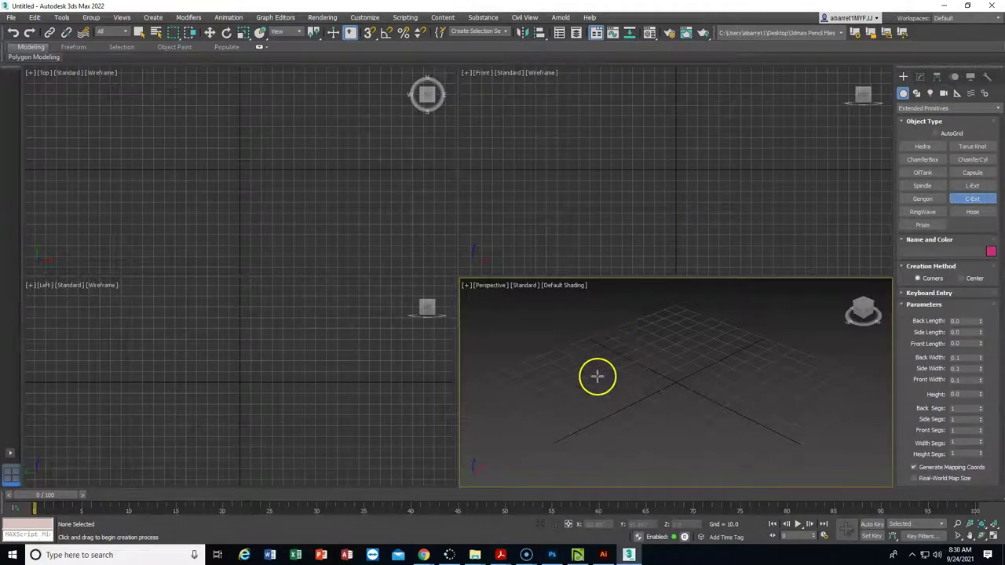
middle_drag(657, 395, 627, 377)
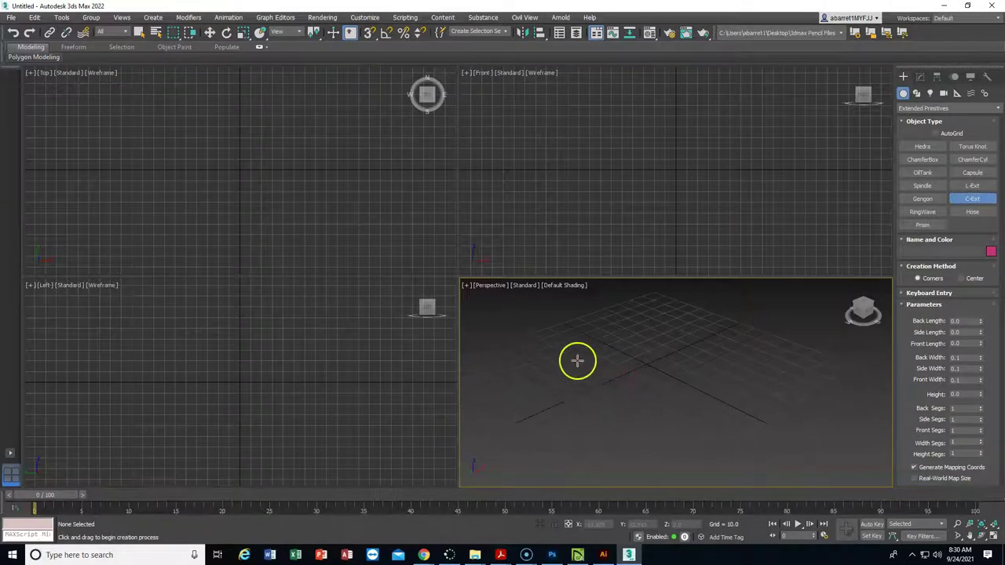
drag(539, 341, 837, 361)
click(825, 338)
click(801, 338)
middle_drag(813, 413, 735, 438)
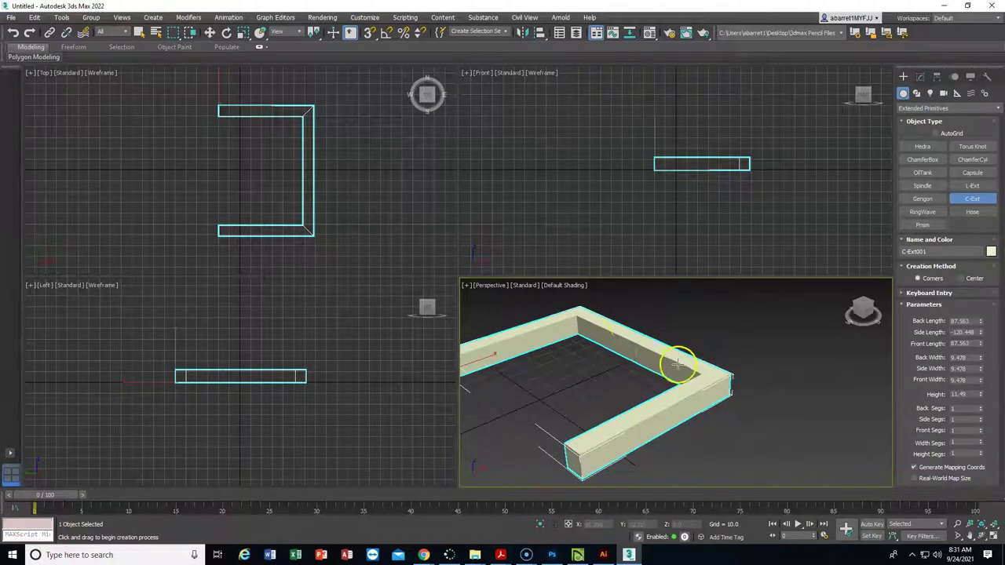
middle_drag(673, 359, 702, 354)
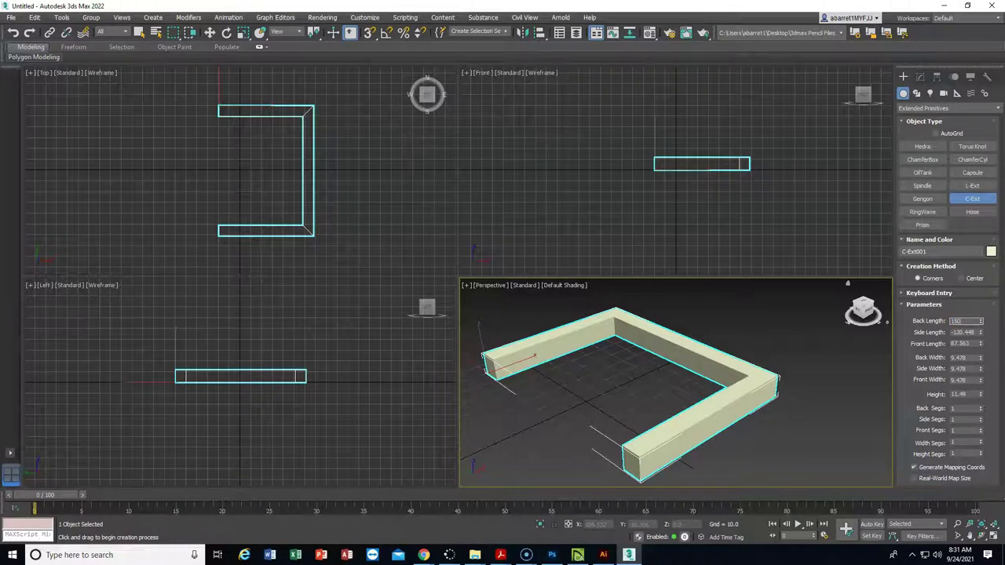
Set the C-Ext object's back and front lengths to 150 and its side length to 100.
key(Tab)
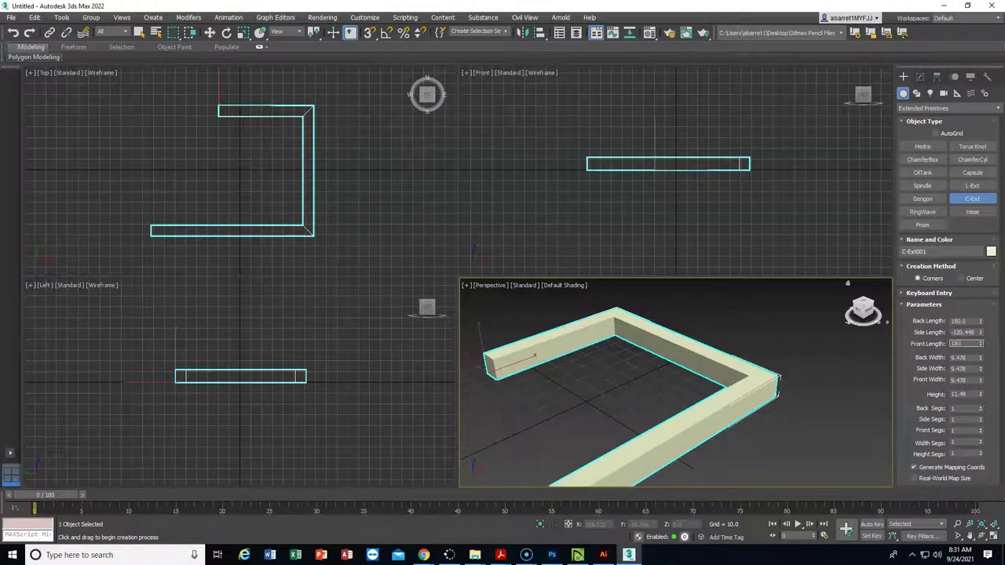
key(Tab)
middle_drag(819, 391, 788, 389)
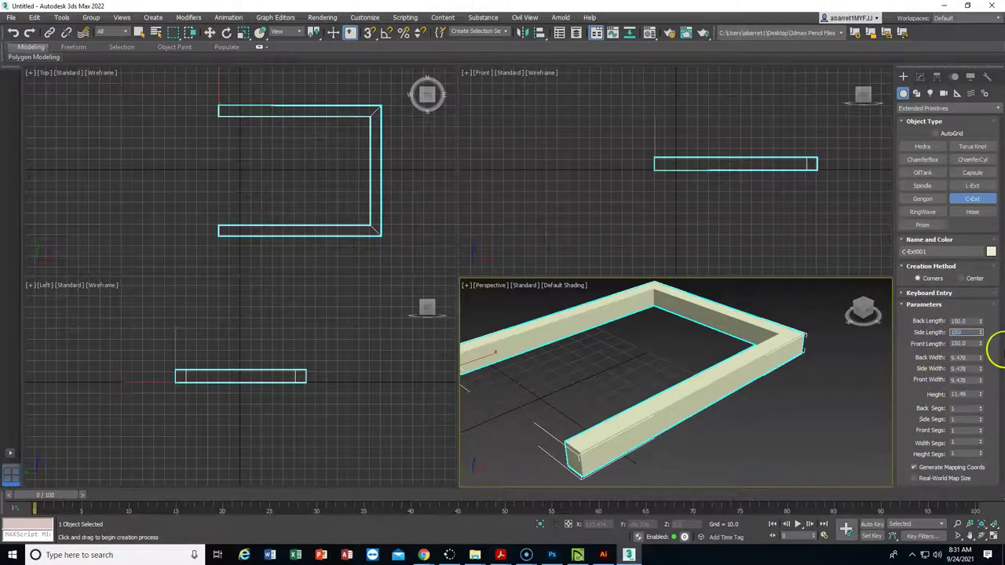
text(150)
key(Return)
middle_drag(624, 313, 702, 392)
middle_drag(412, 128, 330, 227)
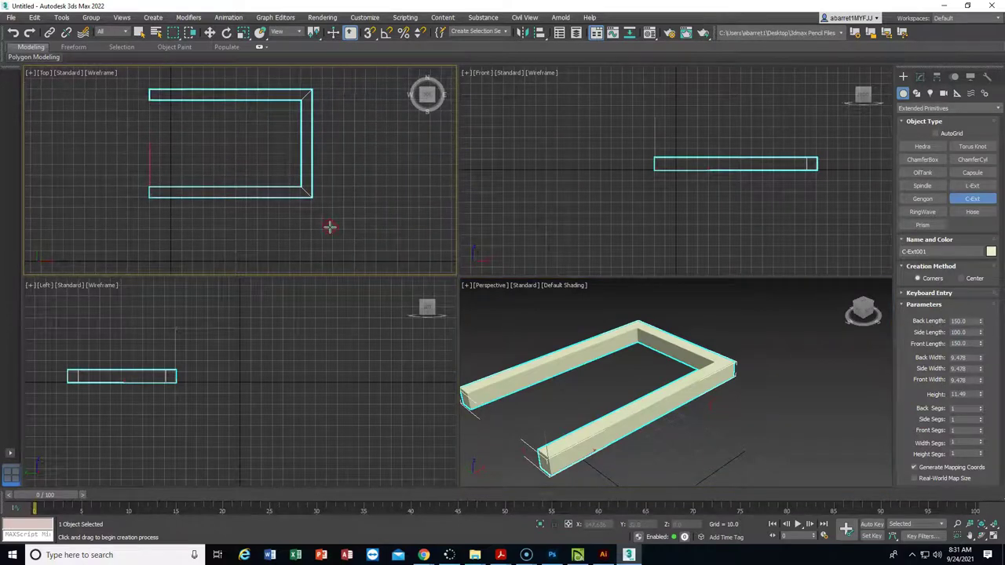
Set the C-Ext object's back, side and front widths and its height to 8.
click(973, 359)
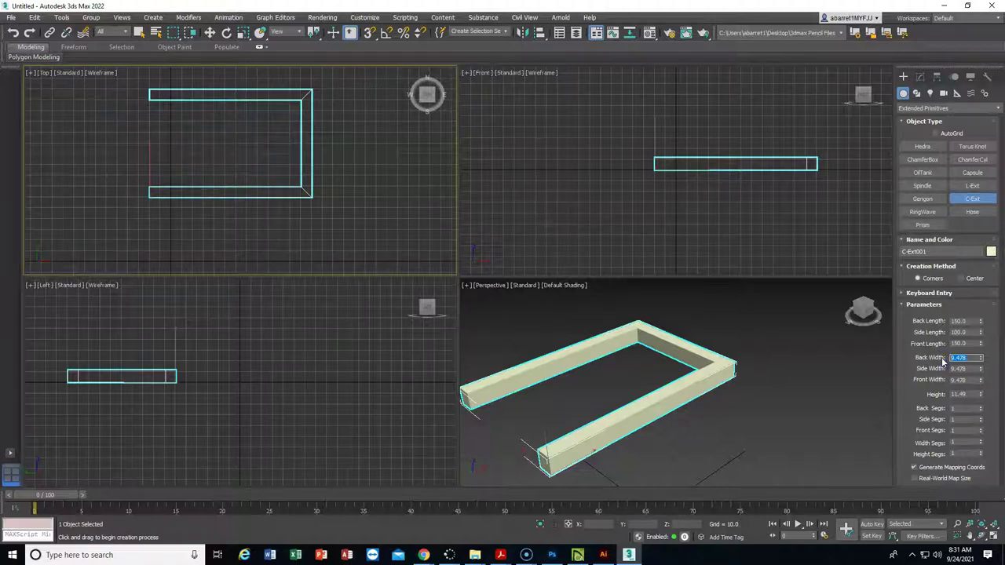
text(8)
key(Tab)
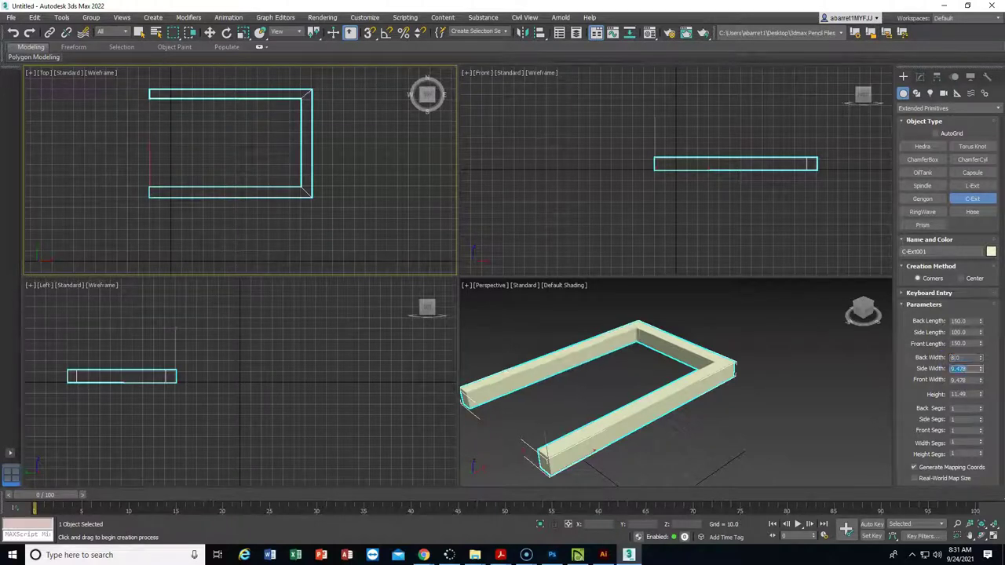
text(8)
key(Tab)
text(8)
key(Tab)
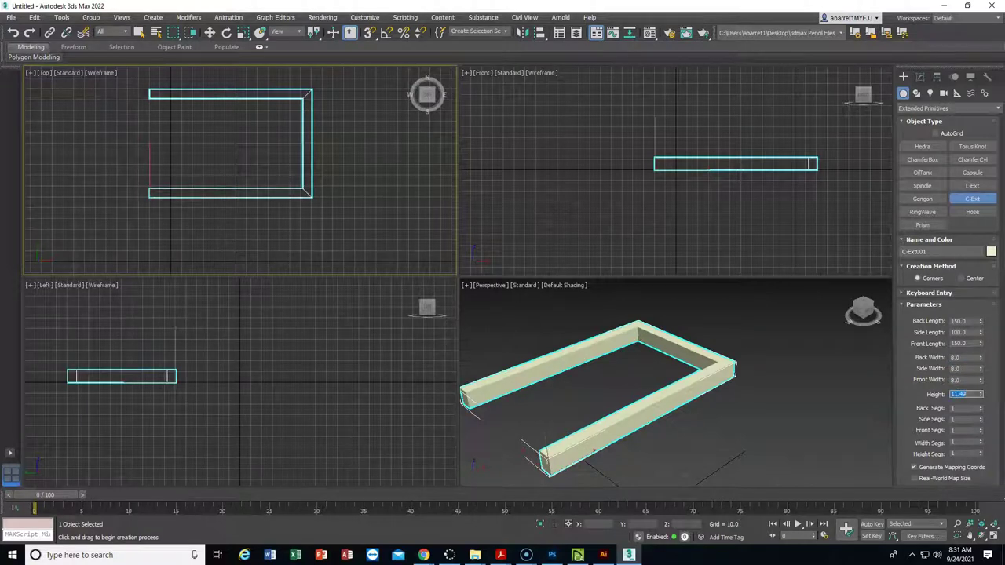
text(8)
key(Tab)
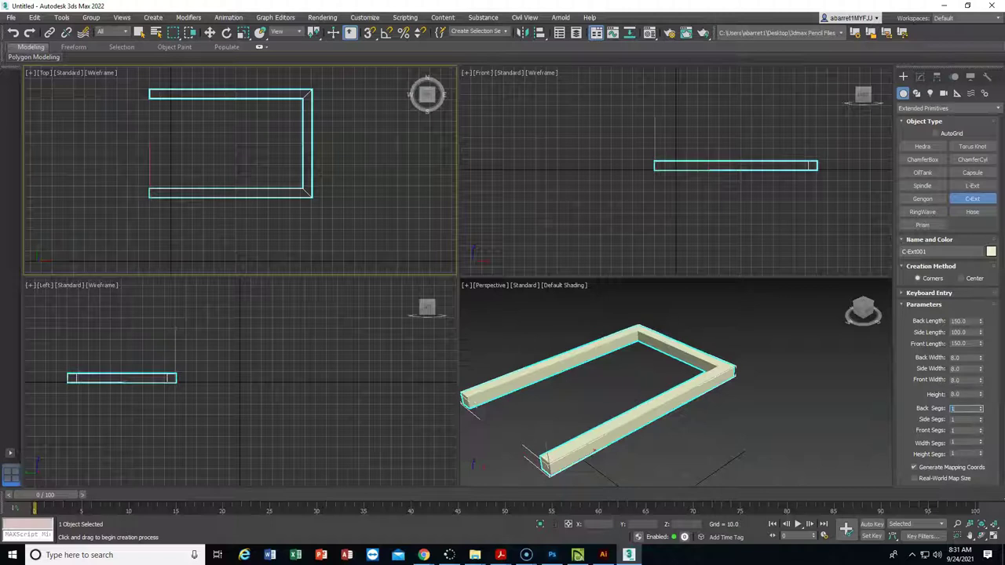
Add a Bend modifier to the C-Ext object with a bend angle of 20.
middle_drag(704, 413, 732, 392)
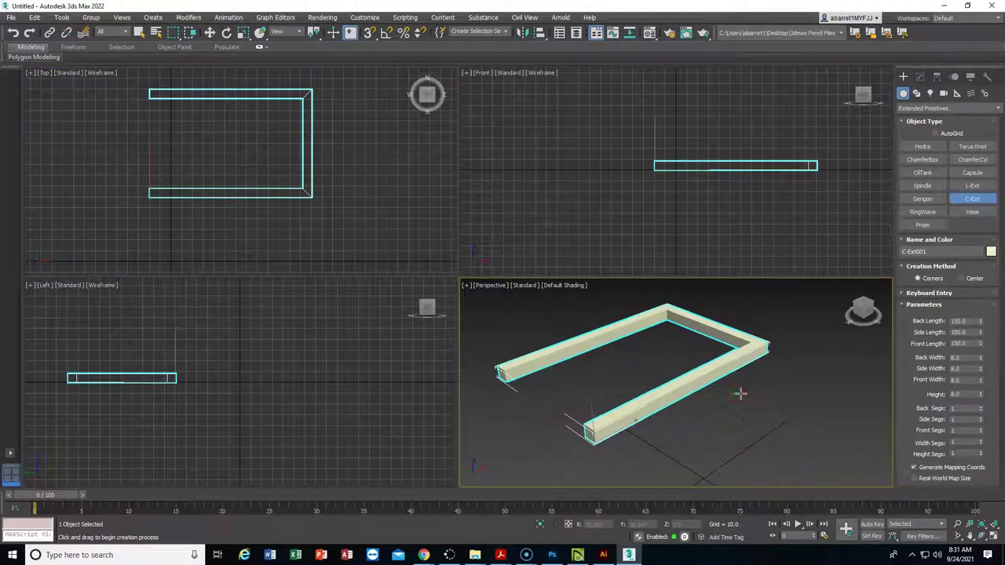
click(755, 395)
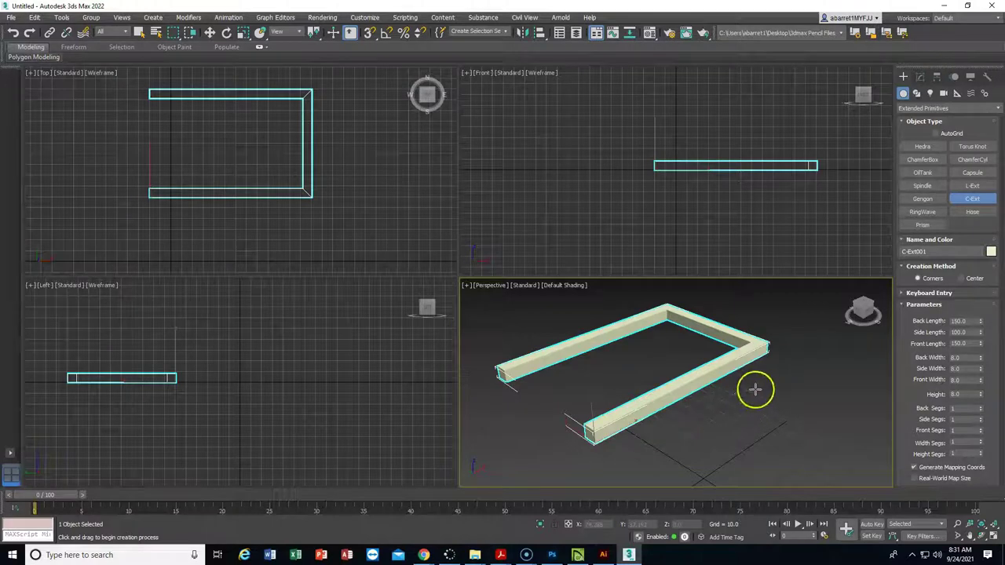
click(863, 312)
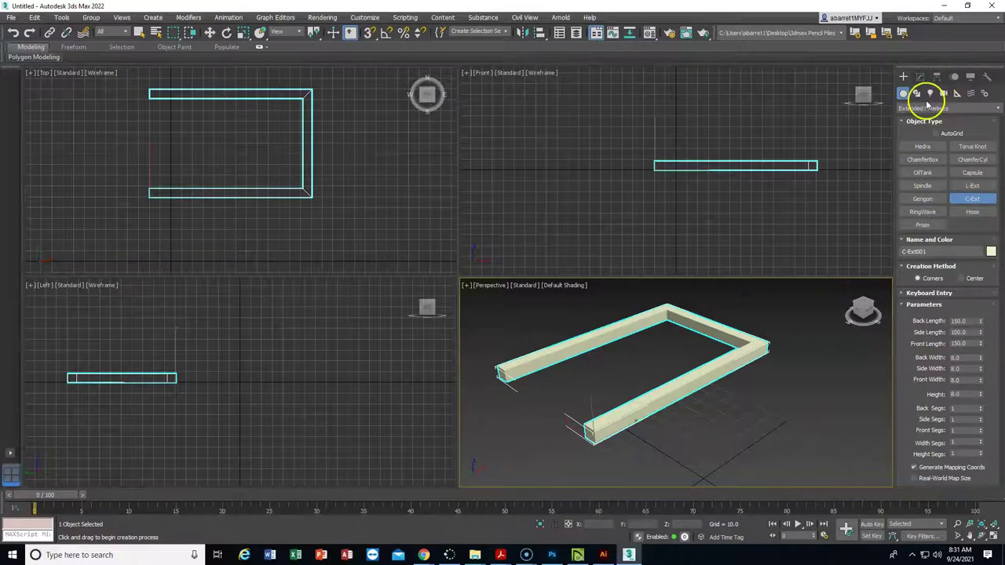
click(925, 80)
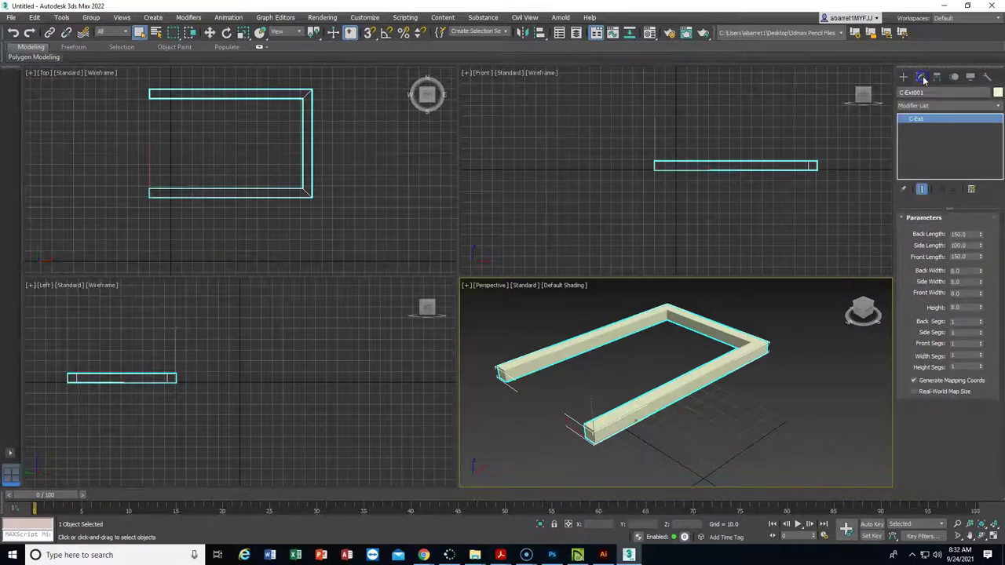
click(964, 108)
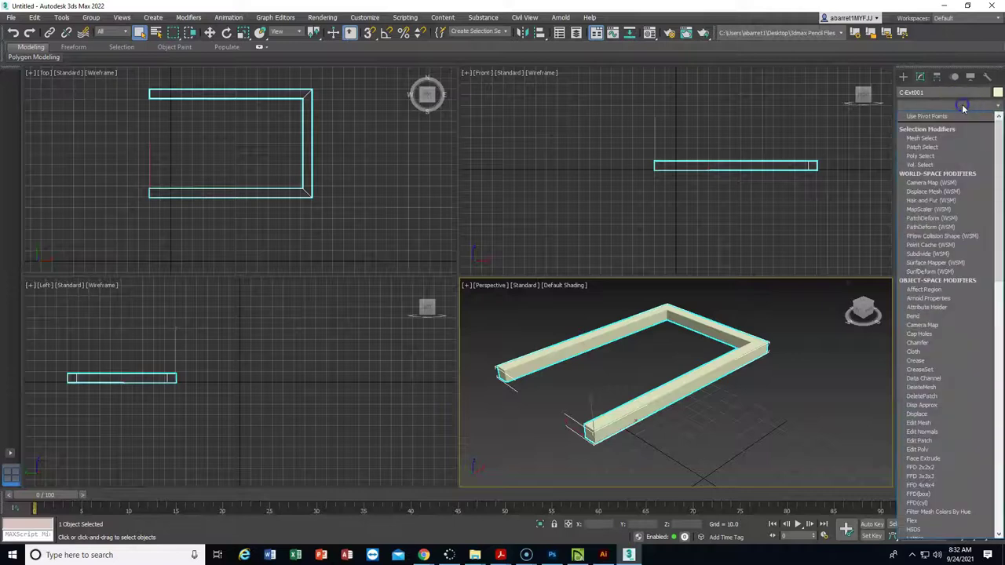
drag(996, 162, 1001, 208)
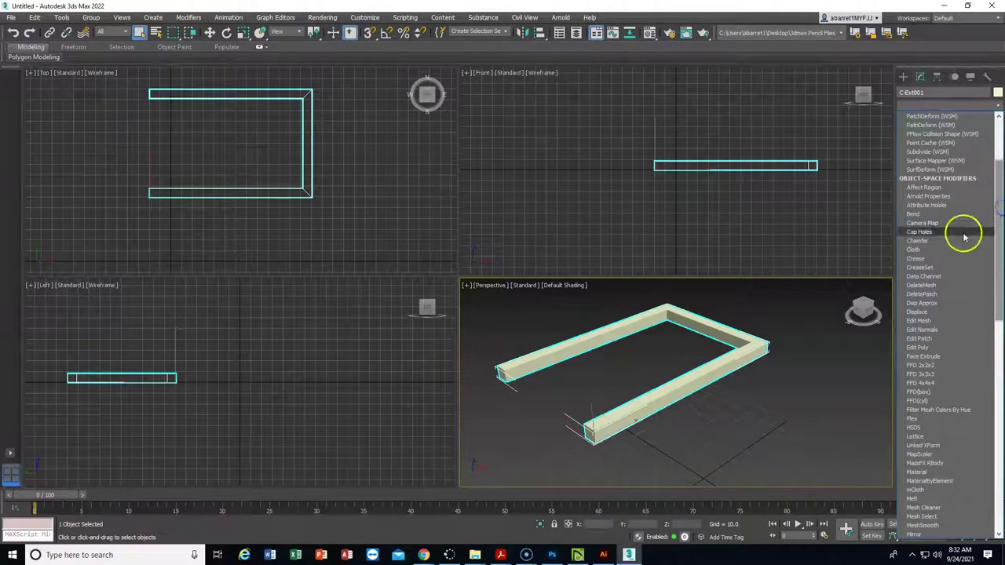
click(915, 214)
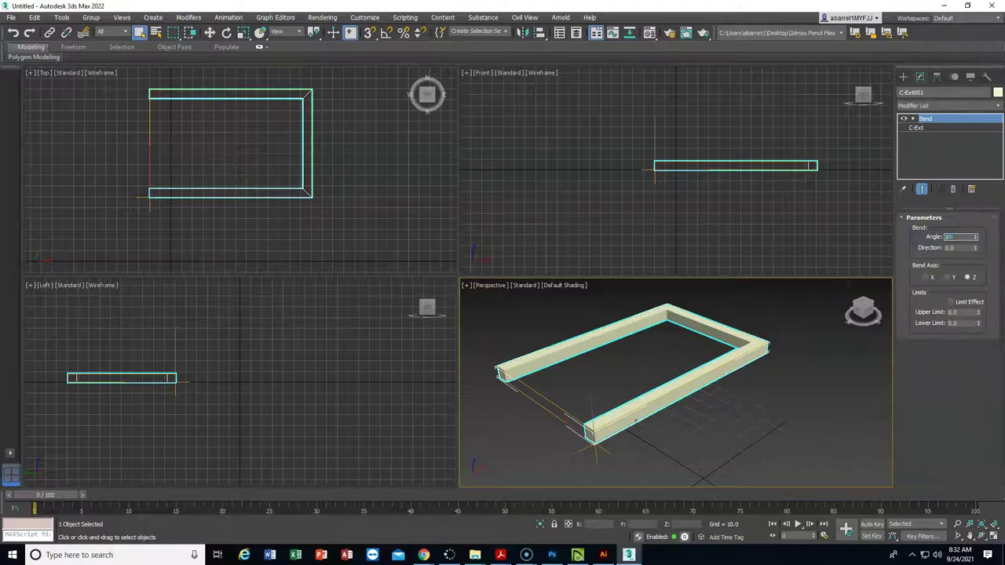
text(20)
key(Return)
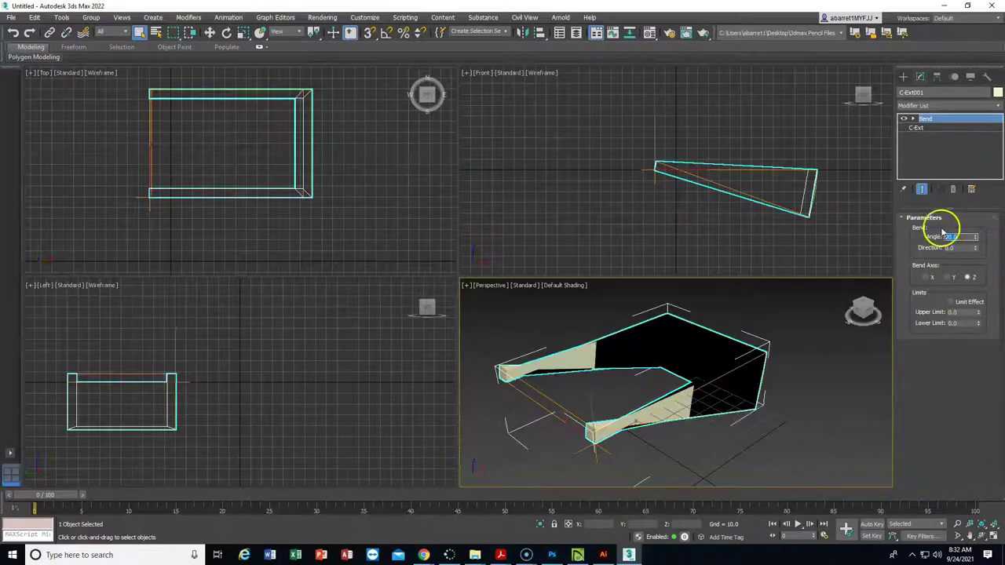
Set the bend axis to X so the frame curves along its length.
click(948, 278)
click(928, 278)
click(864, 306)
drag(849, 299, 853, 307)
middle_drag(820, 377, 795, 322)
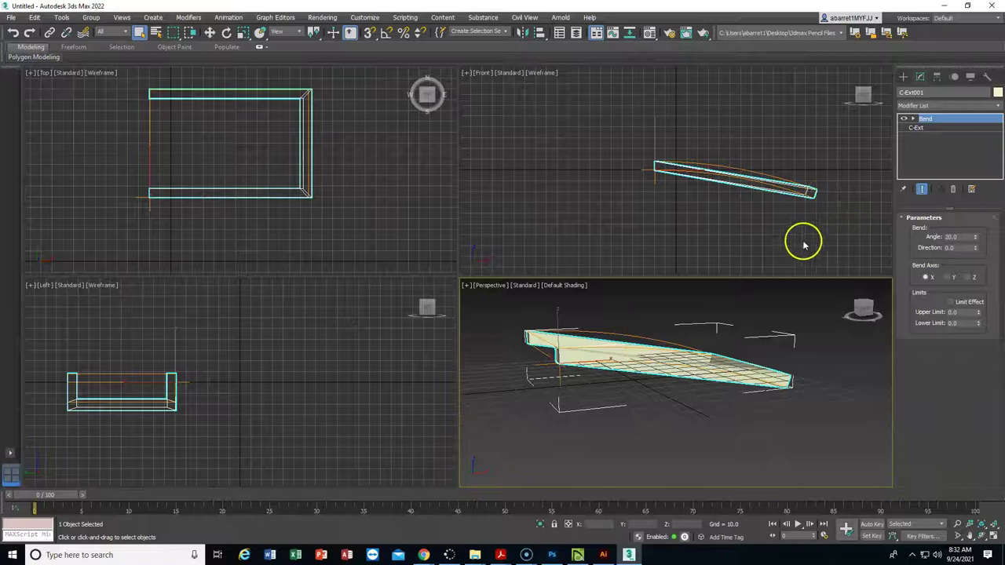
Set the back, side, front, width and height segments of the base C-Ext object to 10 each.
click(915, 128)
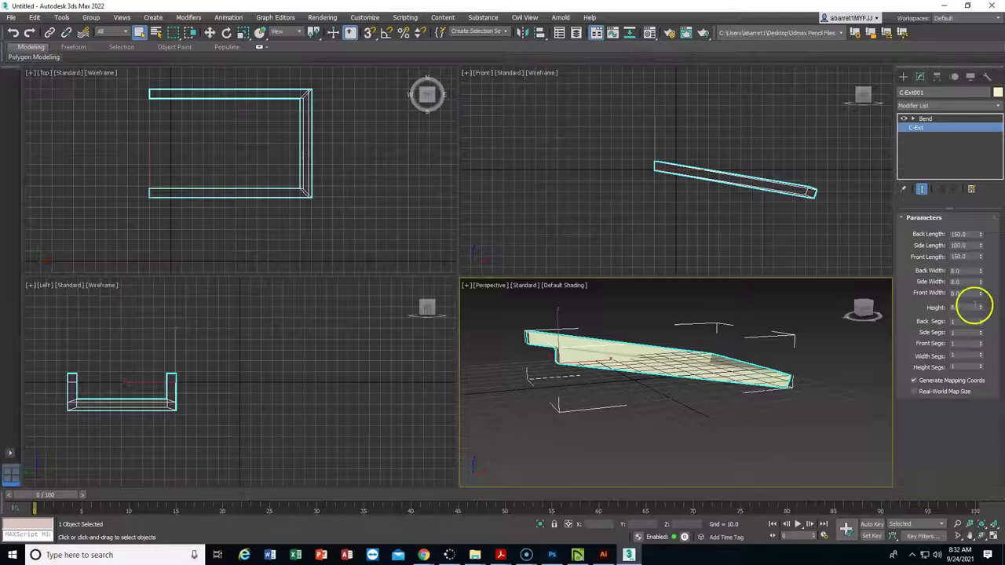
double_click(951, 322)
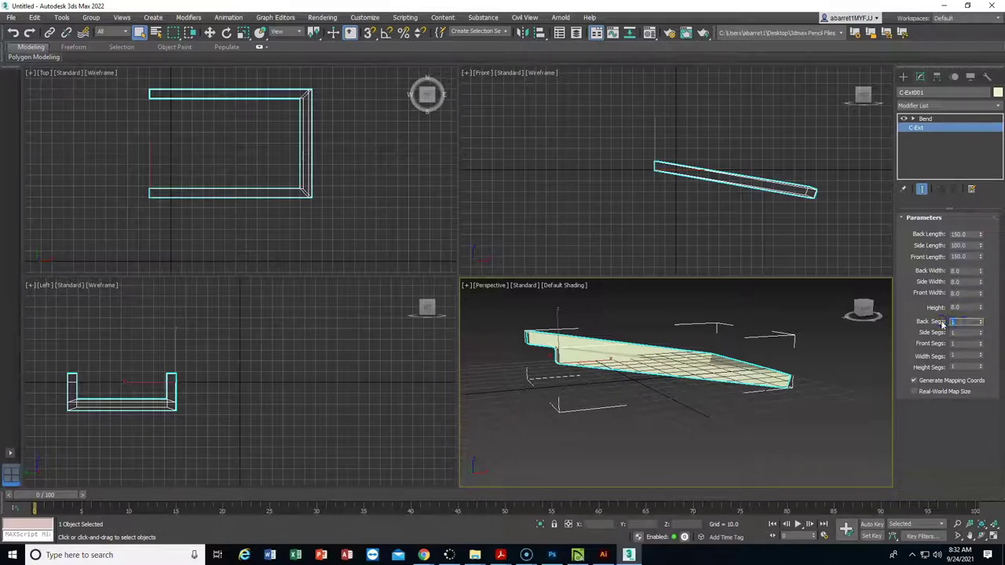
text(10)
key(Tab)
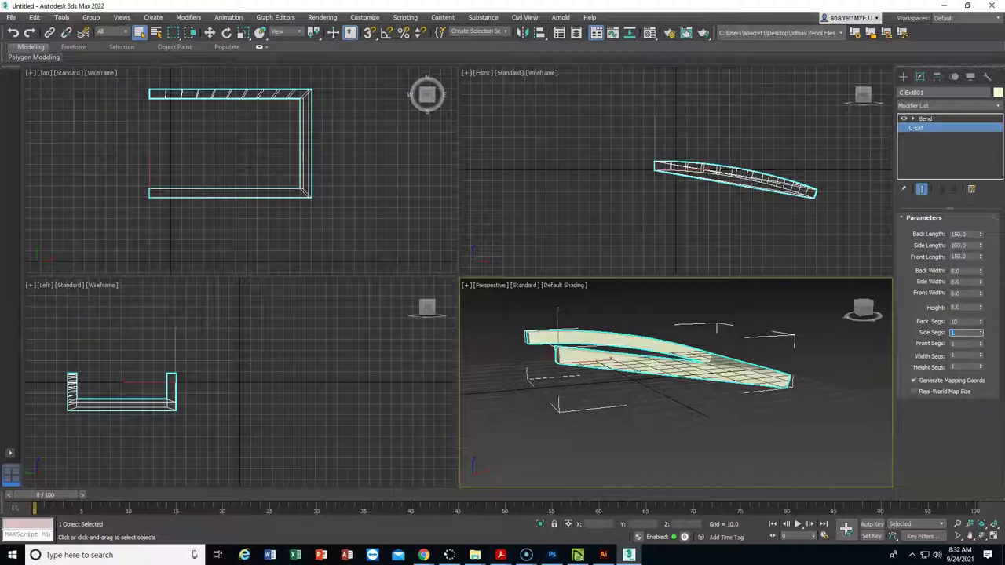
text(10)
key(Tab)
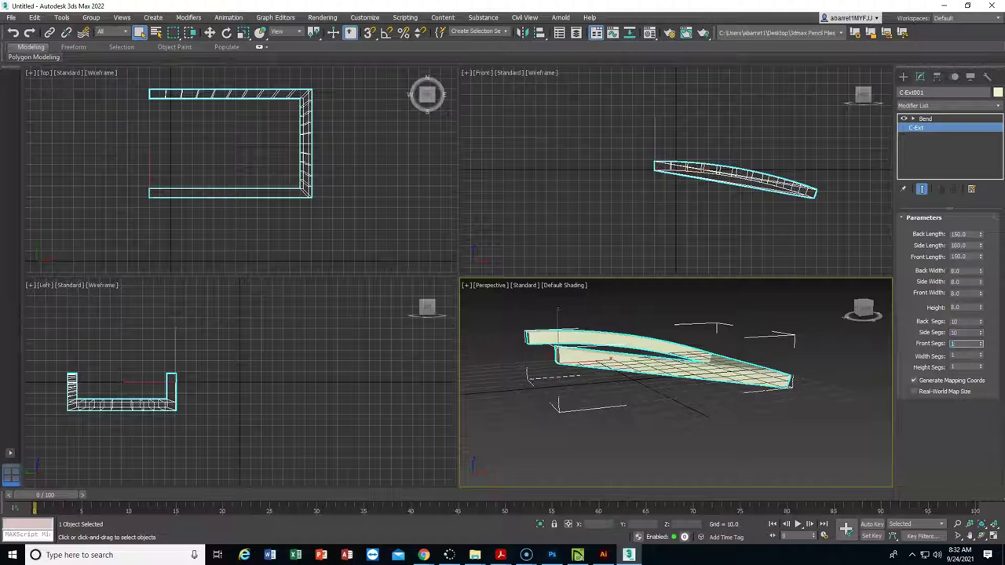
text(10)
key(Tab)
text(10)
key(Tab)
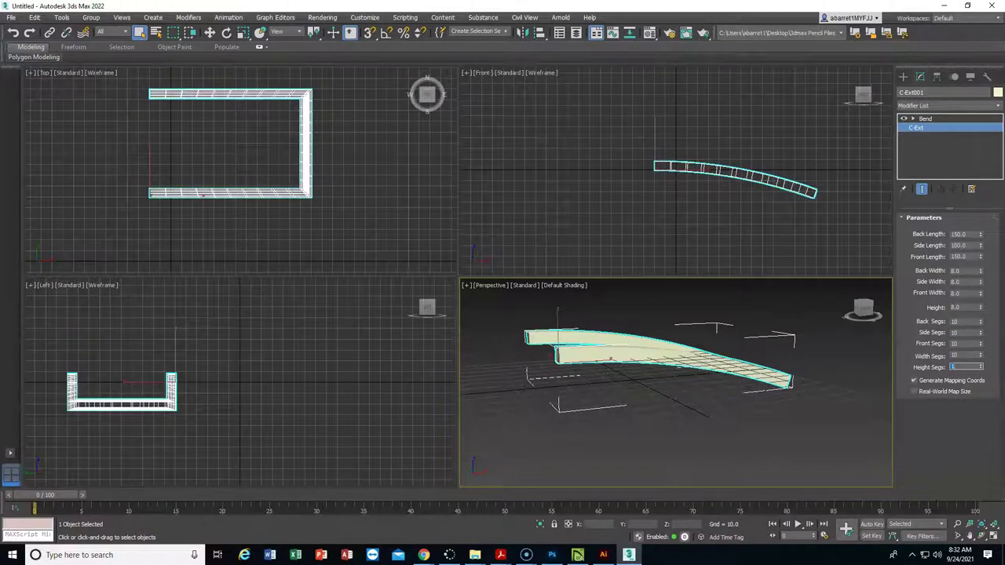
text(10)
key(Tab)
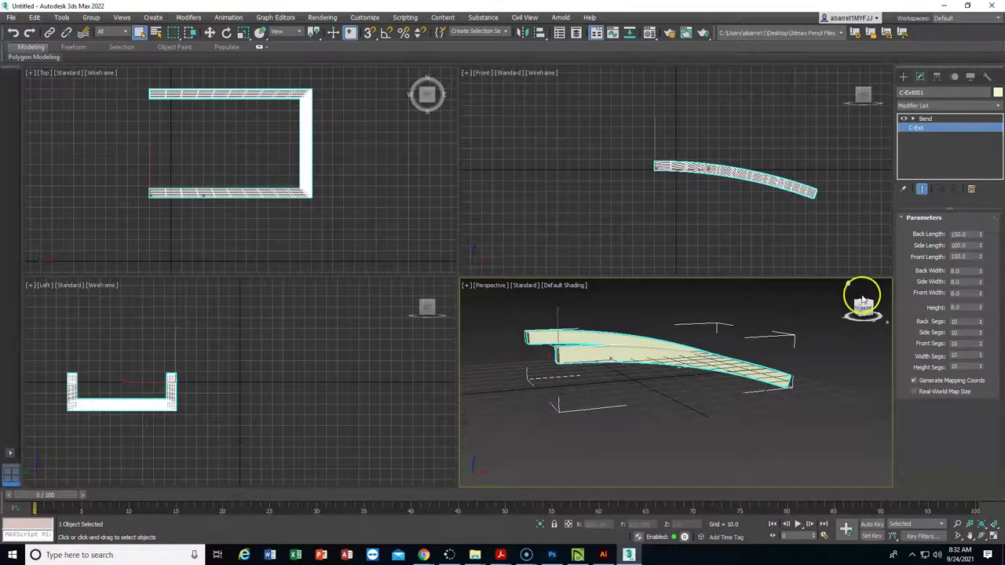
Rotate the bent frame about -91 degrees around the Y axis in the Front viewport so it stands upright.
mouse_move(863, 311)
mouse_down()
mouse_move(464, 315)
mouse_move(890, 315)
mouse_move(862, 307)
mouse_up()
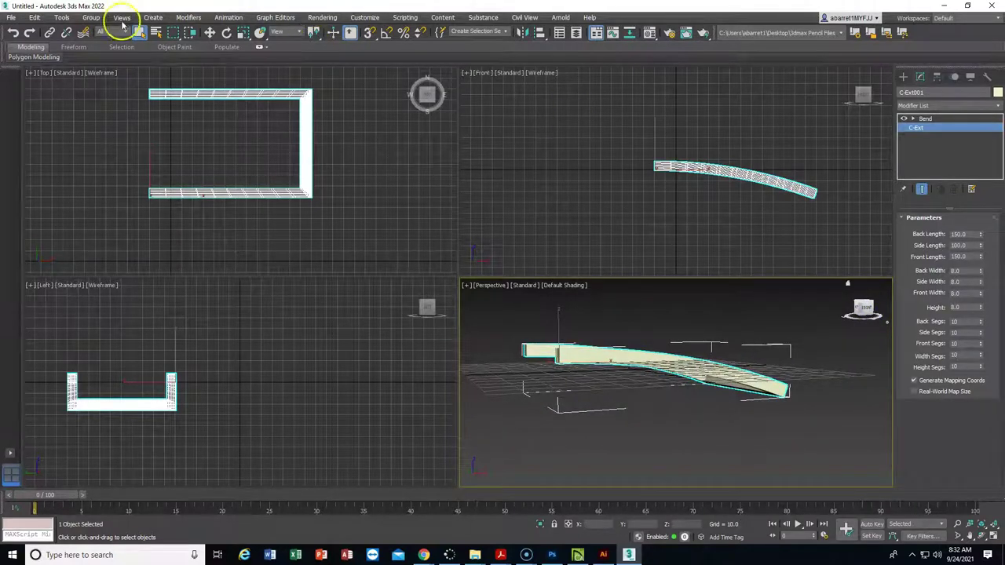
click(225, 32)
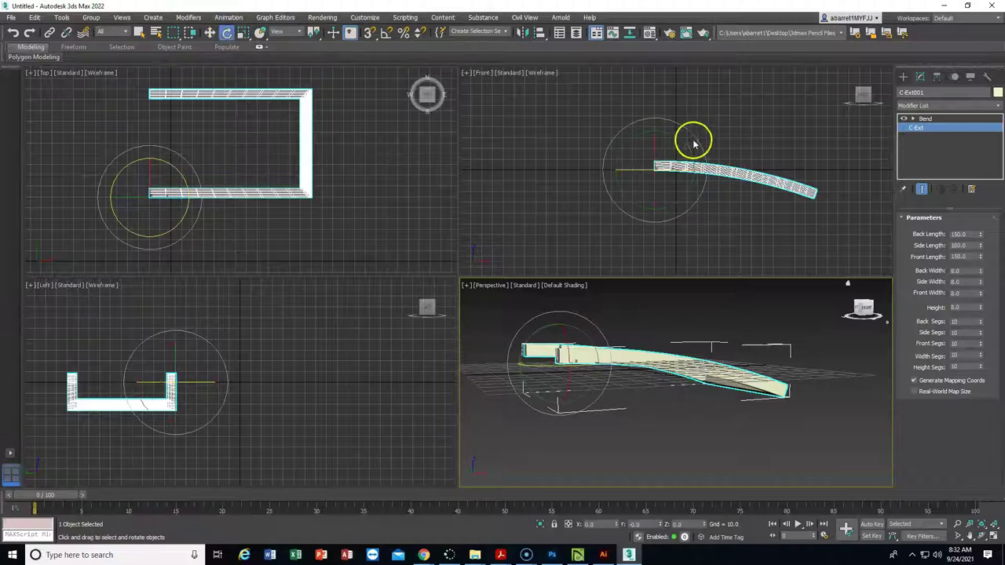
drag(613, 141, 627, 260)
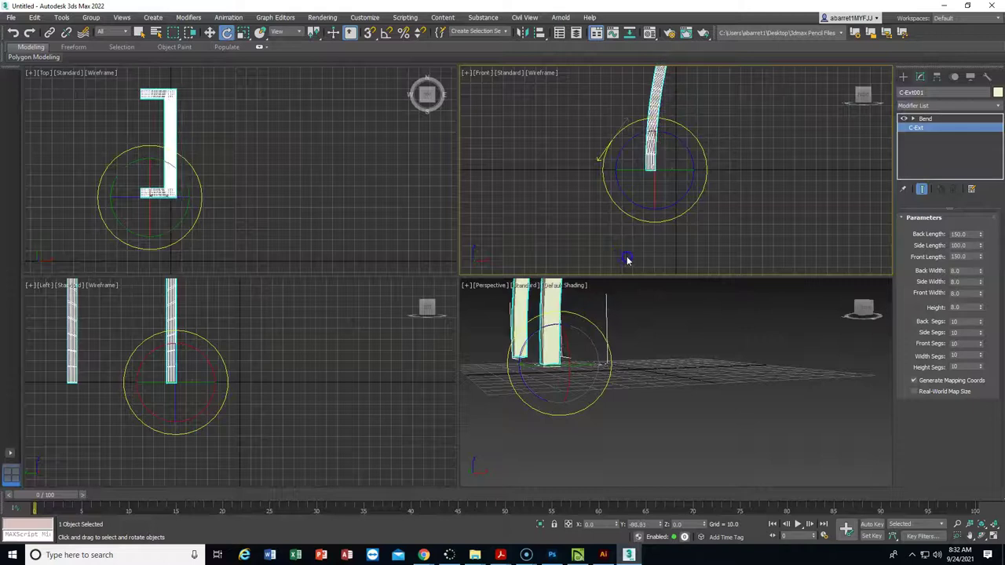
middle_drag(697, 348, 807, 425)
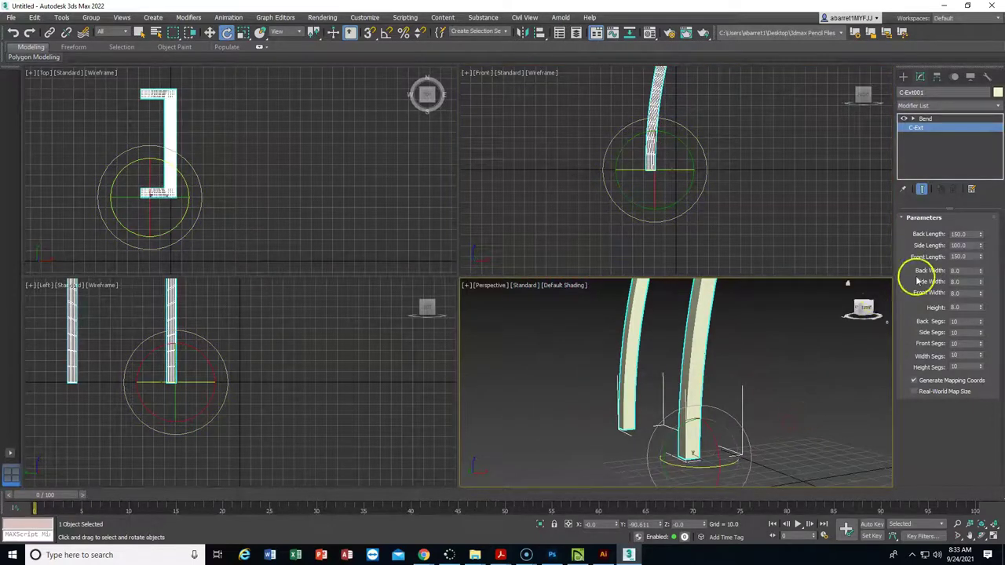
drag(864, 307, 734, 282)
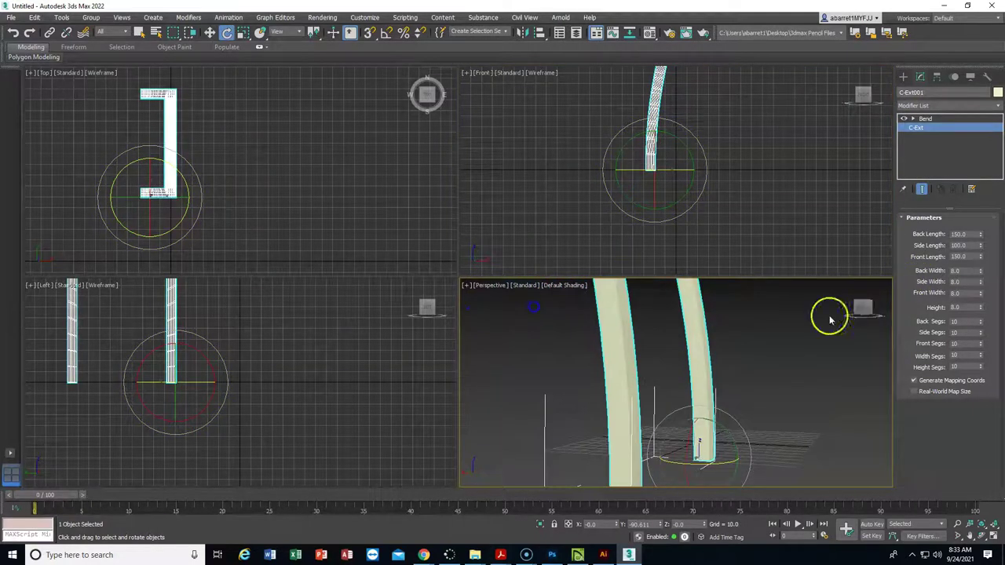
scroll(711, 248, down, 3)
scroll(720, 337, down, 4)
middle_drag(720, 337, 688, 354)
Create a standard-primitive cylinder standing beside the bent frame in the Perspective viewport, with a radius of about 16 and a height of about 140.
middle_drag(726, 209, 723, 182)
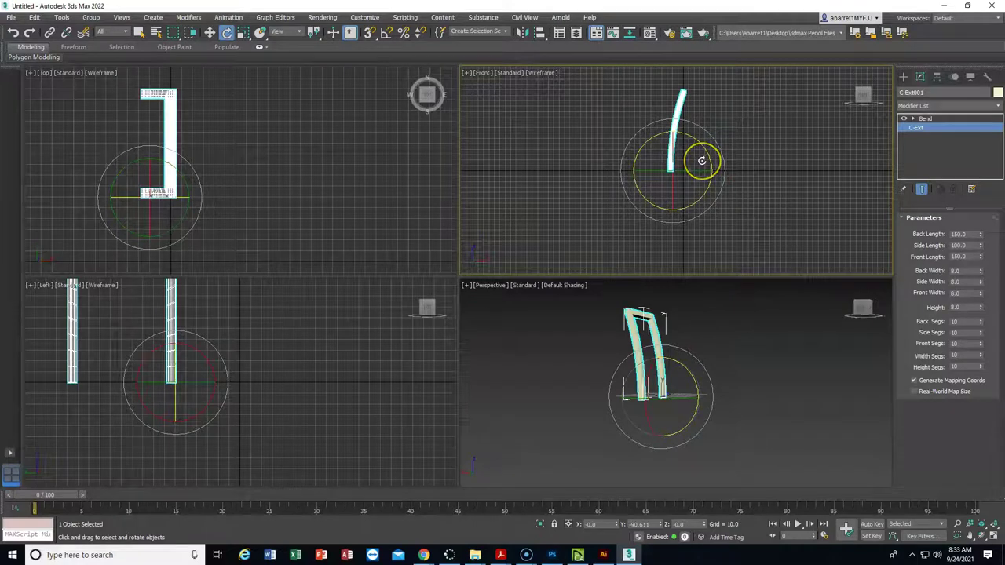
scroll(707, 137, up, 3)
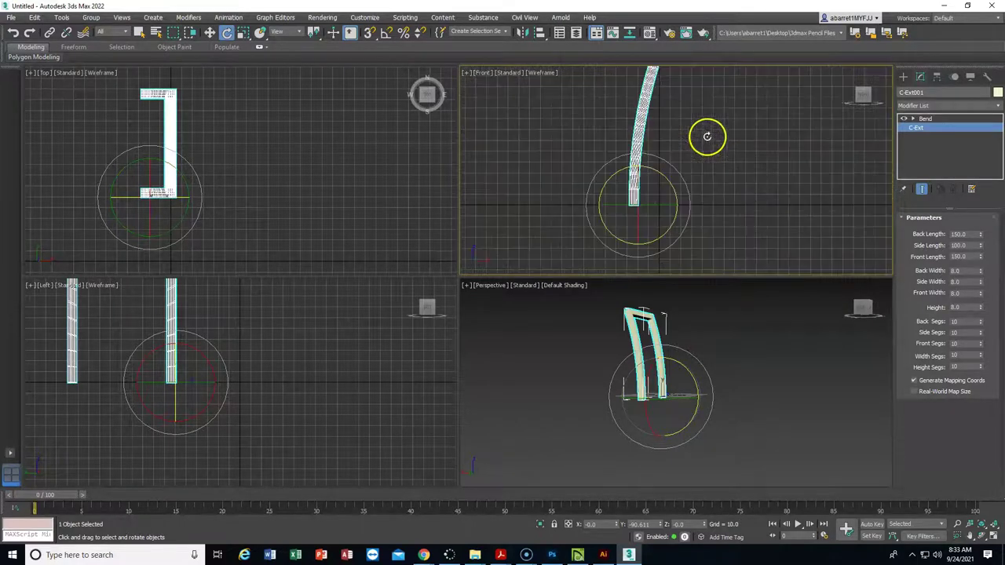
middle_drag(707, 137, 691, 171)
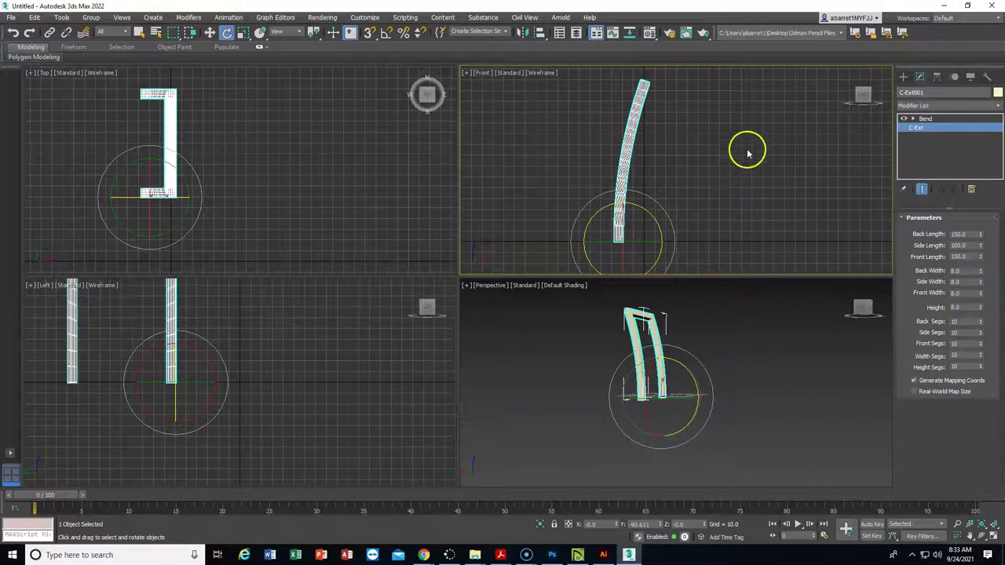
click(903, 77)
click(934, 107)
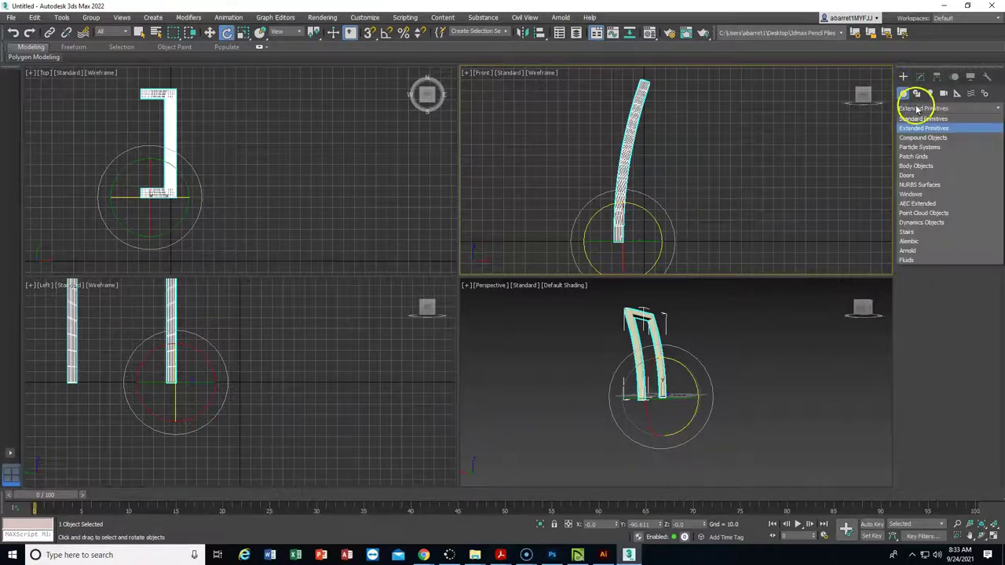
click(921, 119)
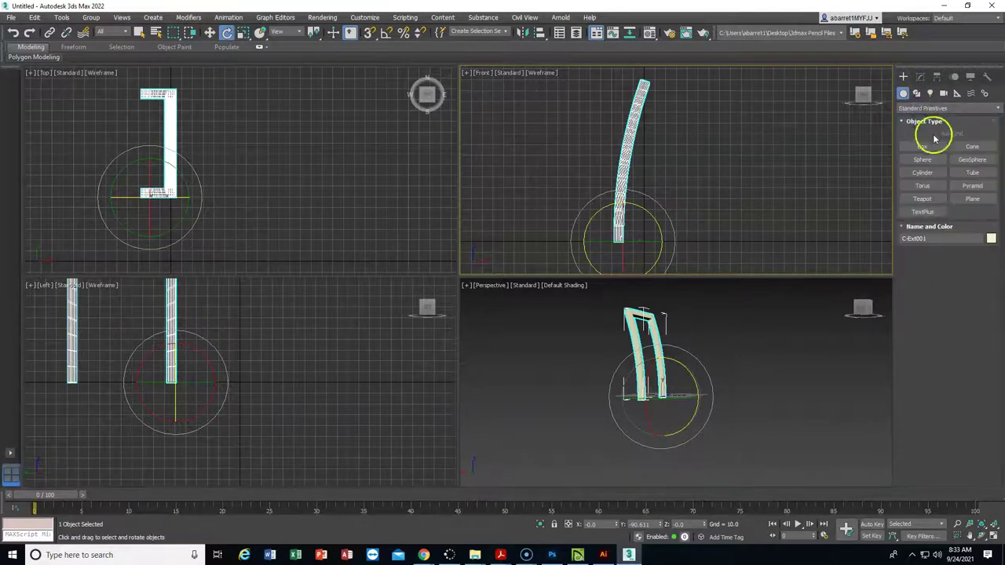
click(931, 173)
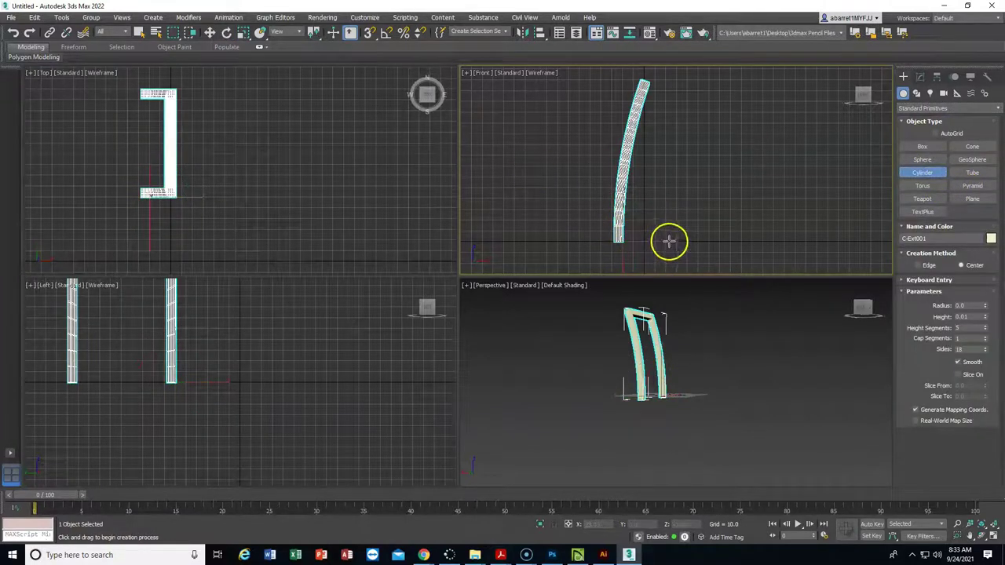
click(698, 408)
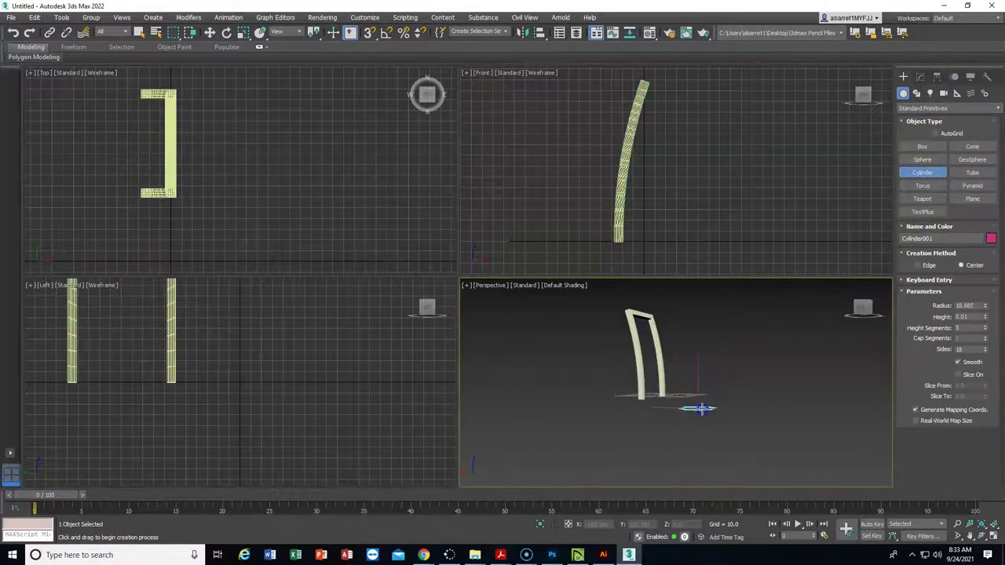
right_click(698, 408)
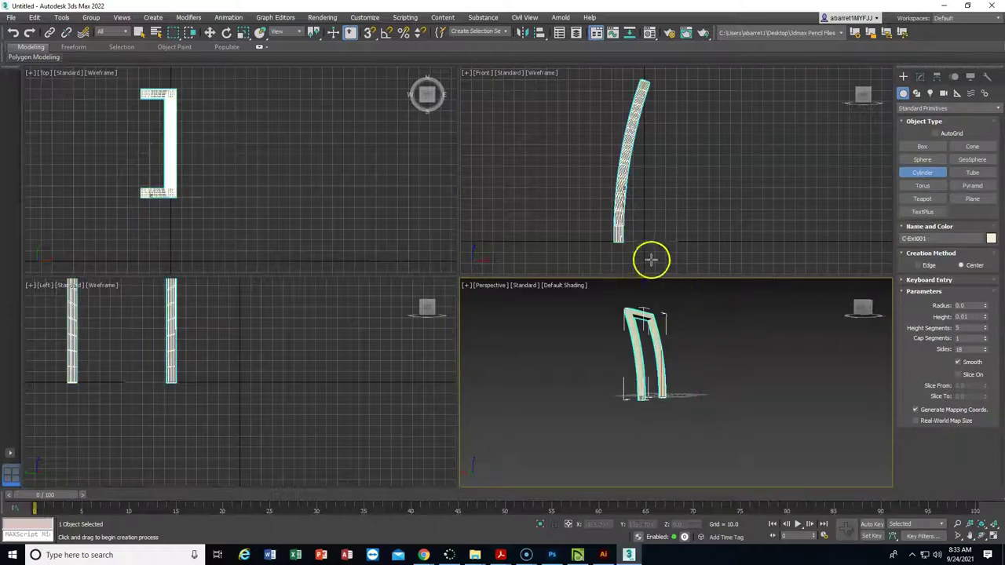
scroll(688, 369, up, 5)
middle_drag(691, 414, 714, 385)
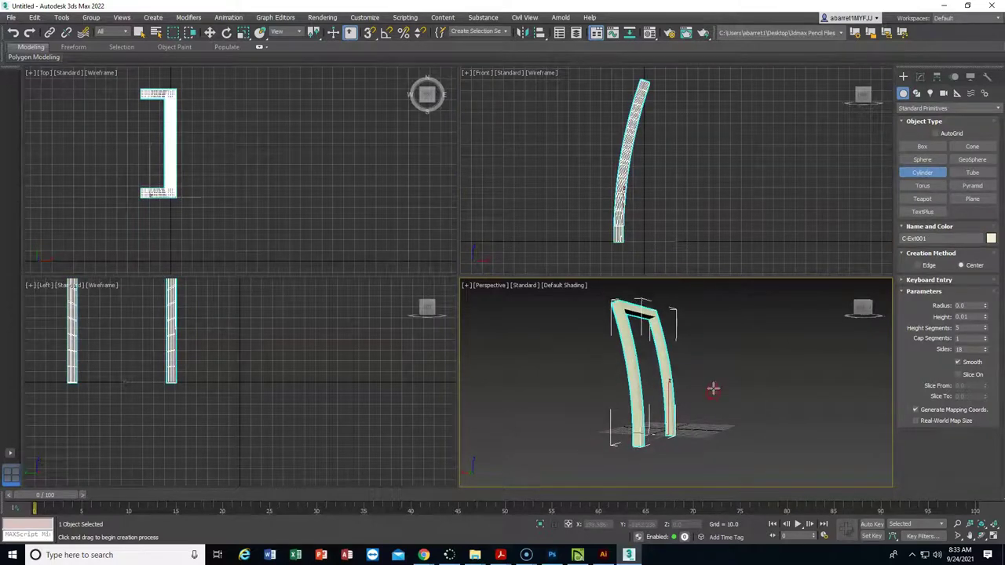
drag(714, 437, 717, 436)
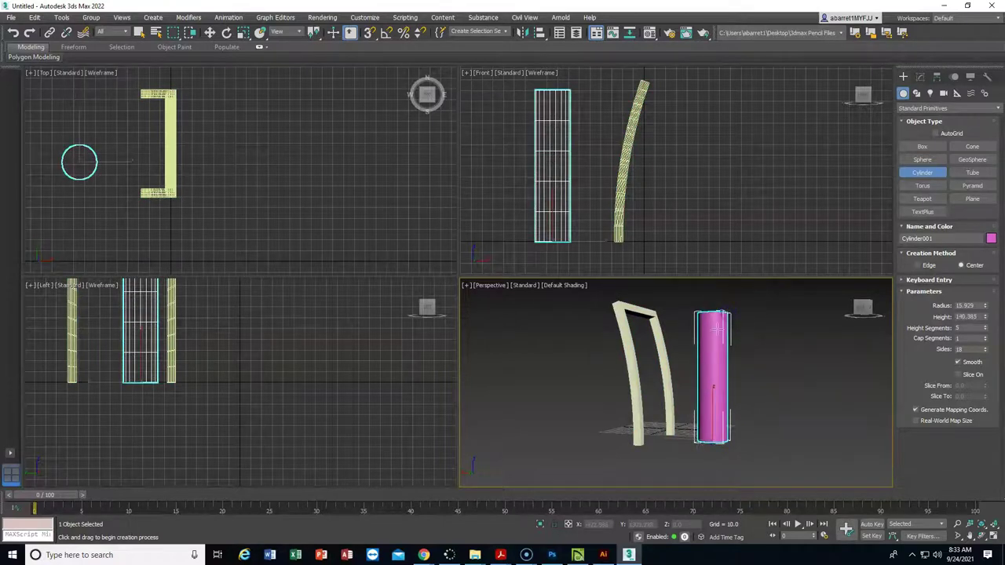
Set the cylinder's radius to 6.
middle_drag(682, 209, 680, 217)
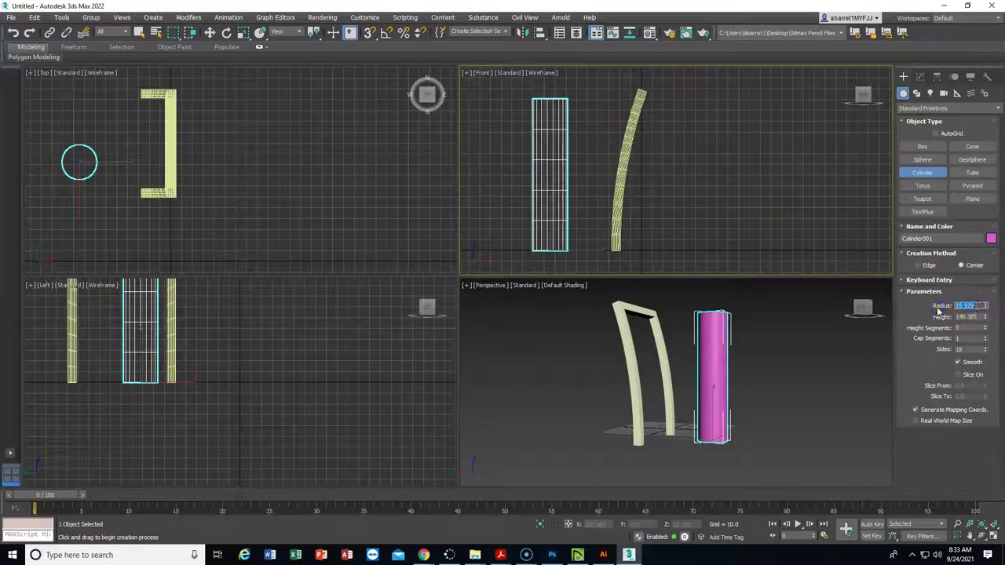
text(6)
key(Return)
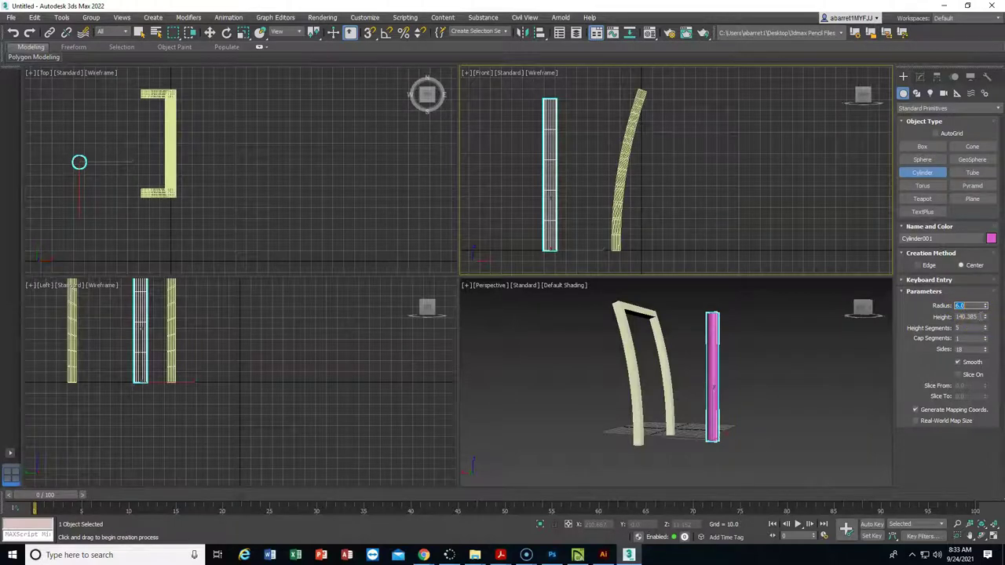
Set the cylinder to 10 height segments, 10 cap segments and 30 sides.
click(966, 327)
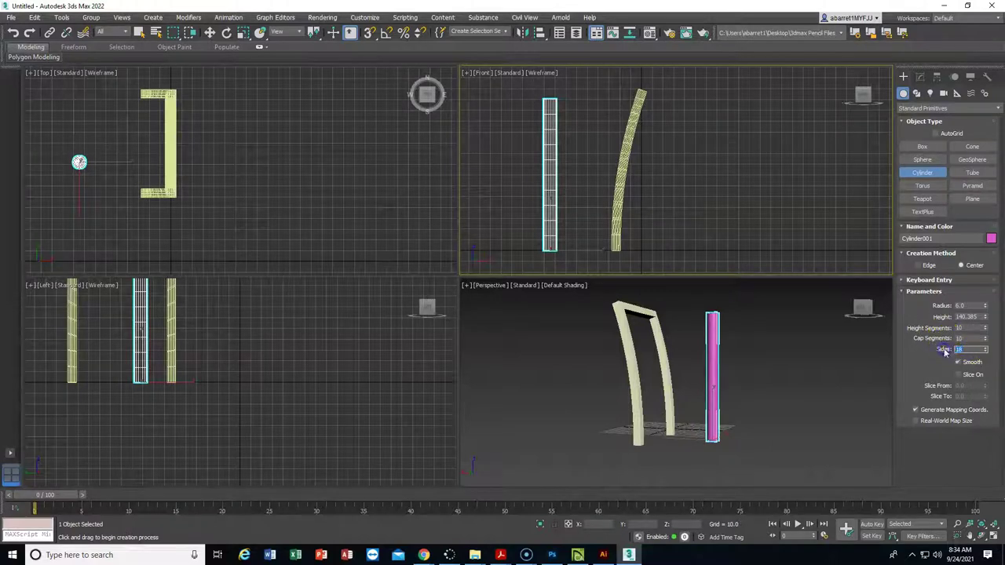
text(30)
key(Return)
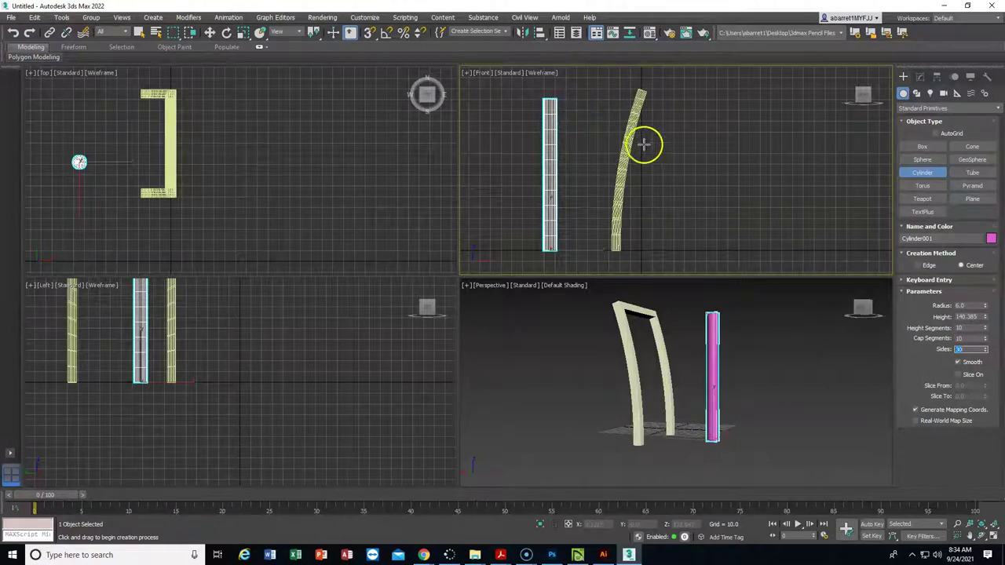
Reduce the cylinder to a thin rod by setting its radius to 3.
middle_drag(715, 220, 765, 208)
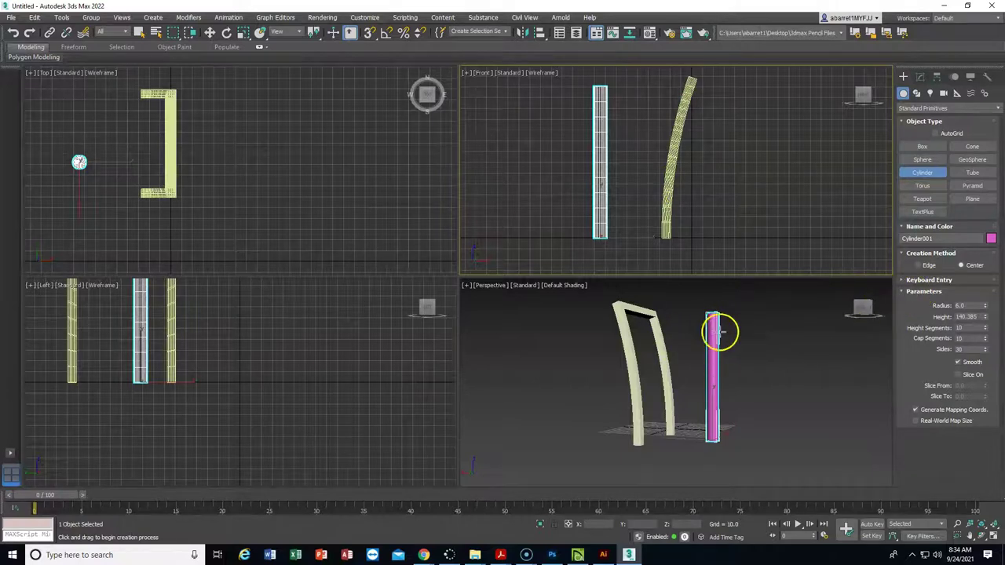
text(30)
key(Return)
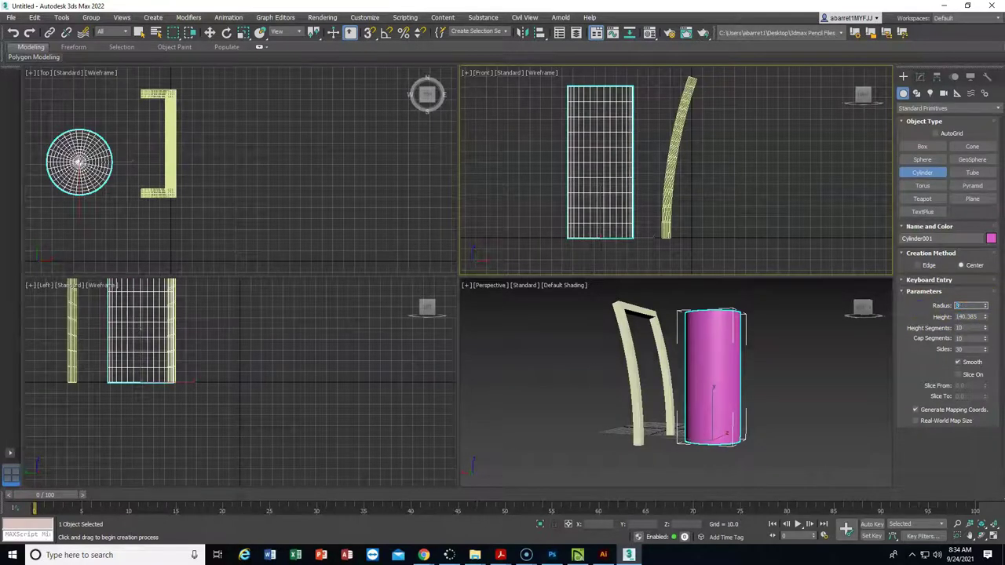
text(3)
key(Return)
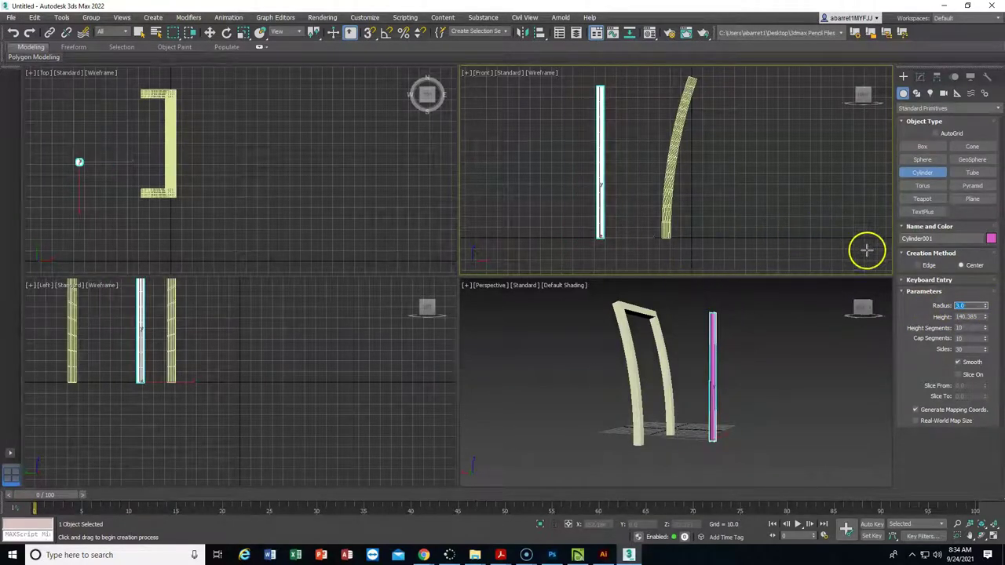
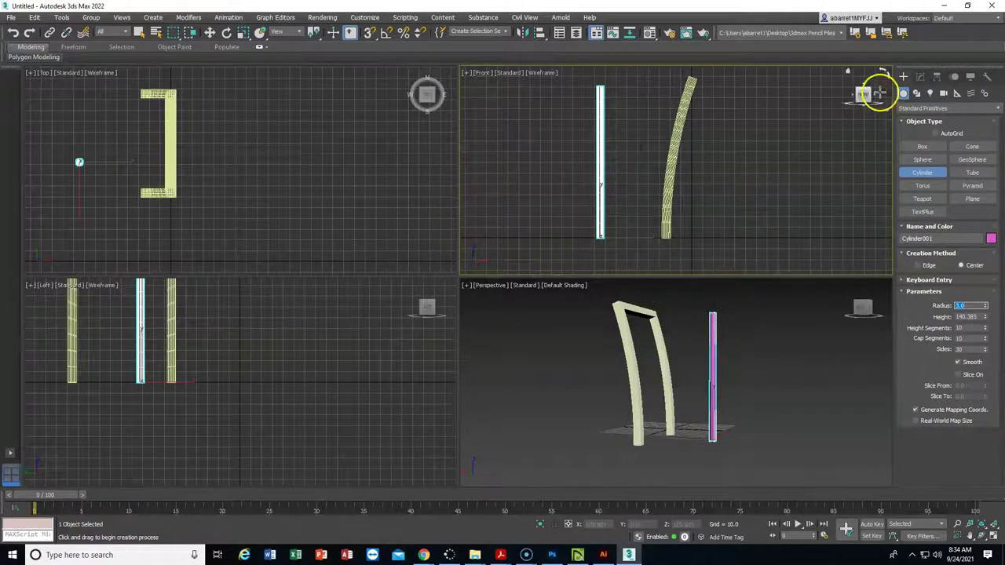
Apply a Bend modifier to the cylinder rod with an angle of 20, matching the frame's bend angle.
middle_drag(336, 335, 372, 382)
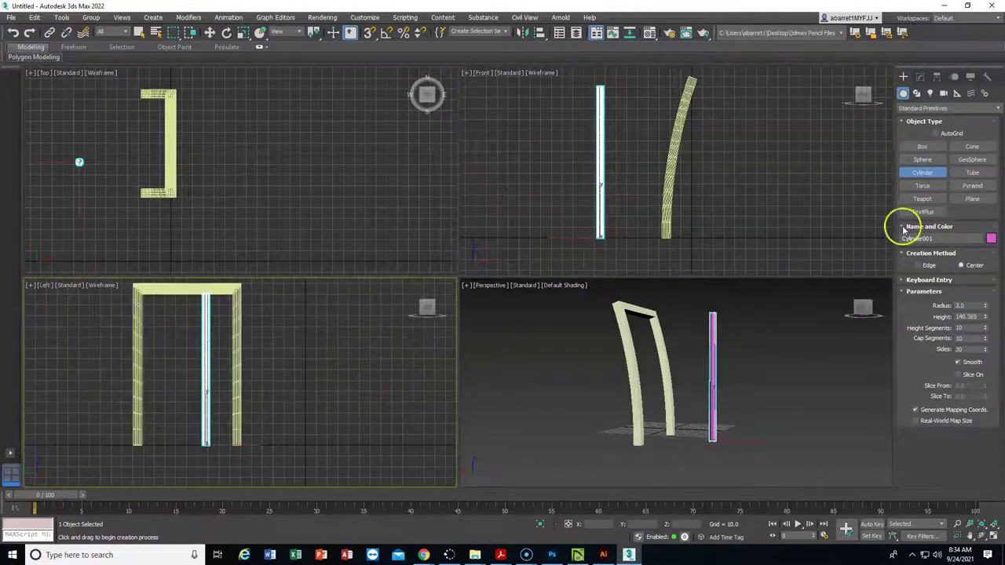
click(920, 77)
key(e)
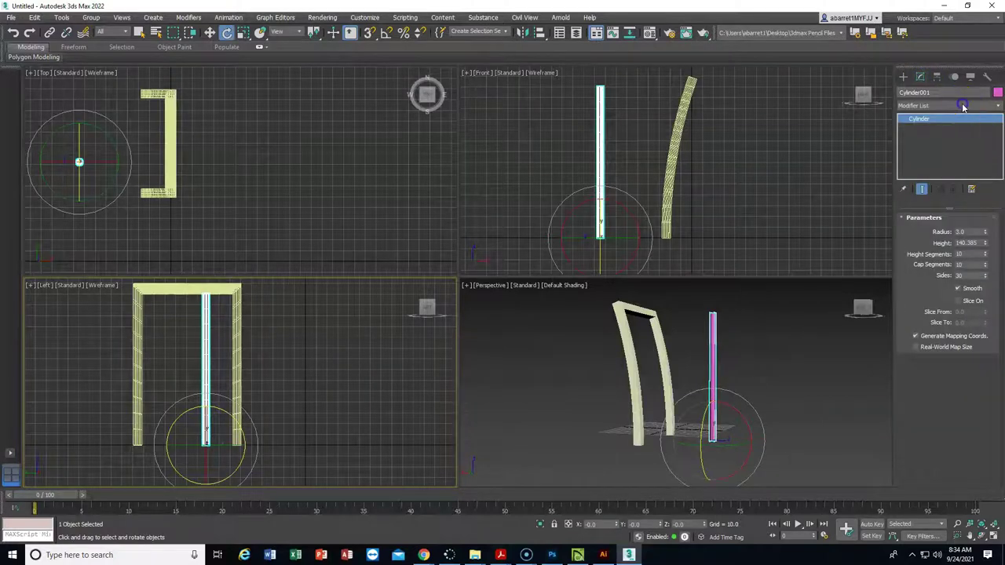
click(963, 106)
click(938, 314)
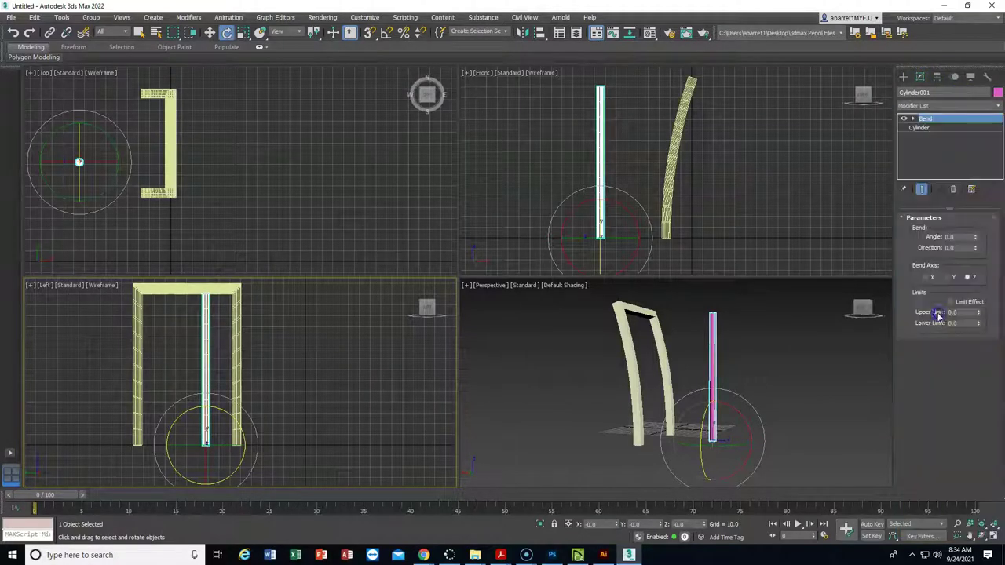
click(969, 237)
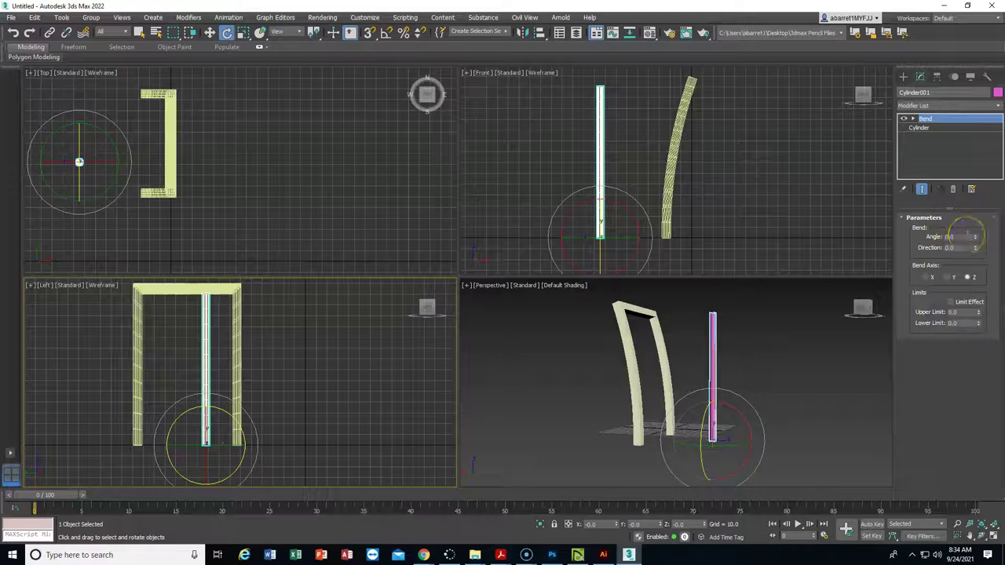
click(682, 108)
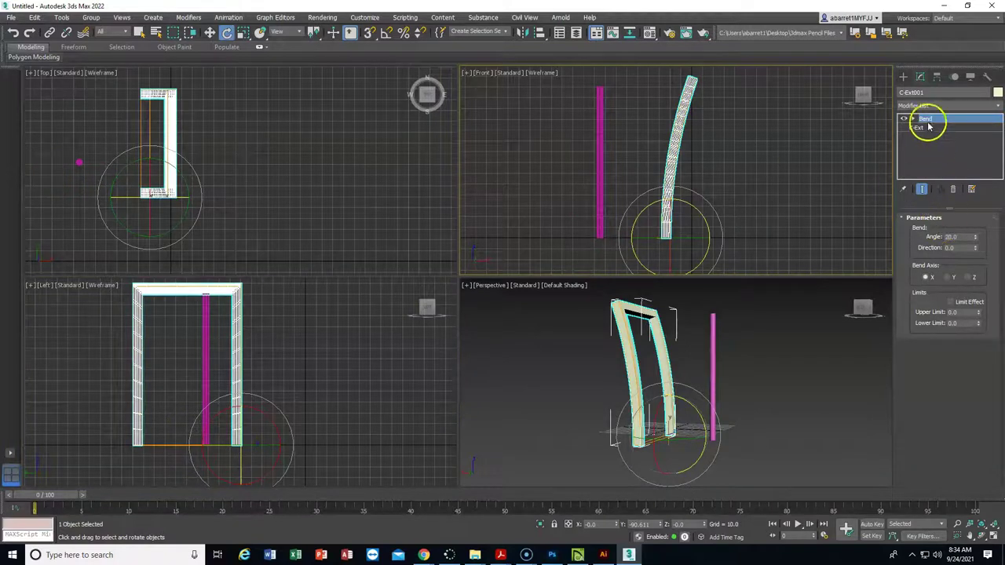
click(601, 150)
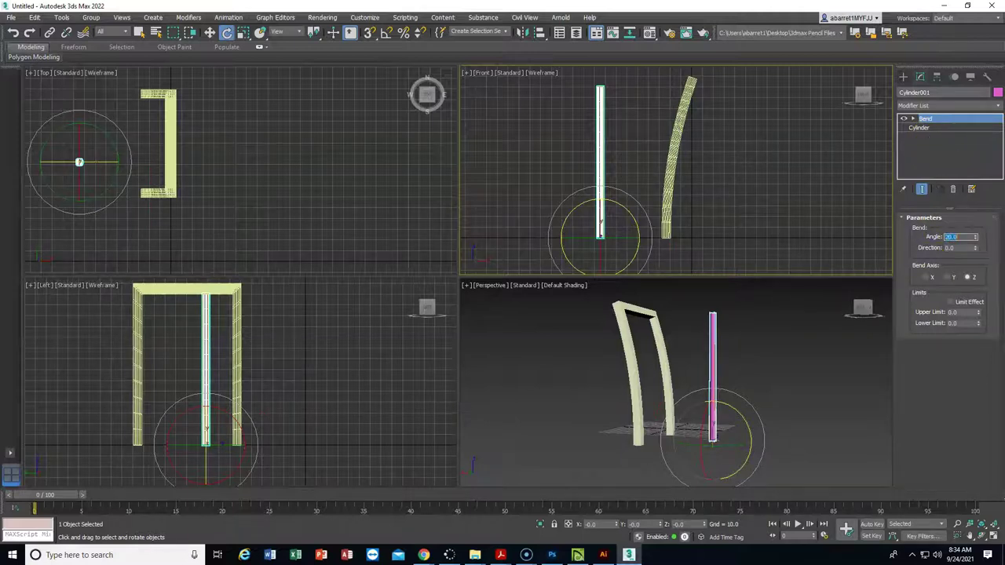
key(Return)
Move the bent rod in the Front viewport so it overlaps the frame's curve.
middle_drag(724, 150, 705, 162)
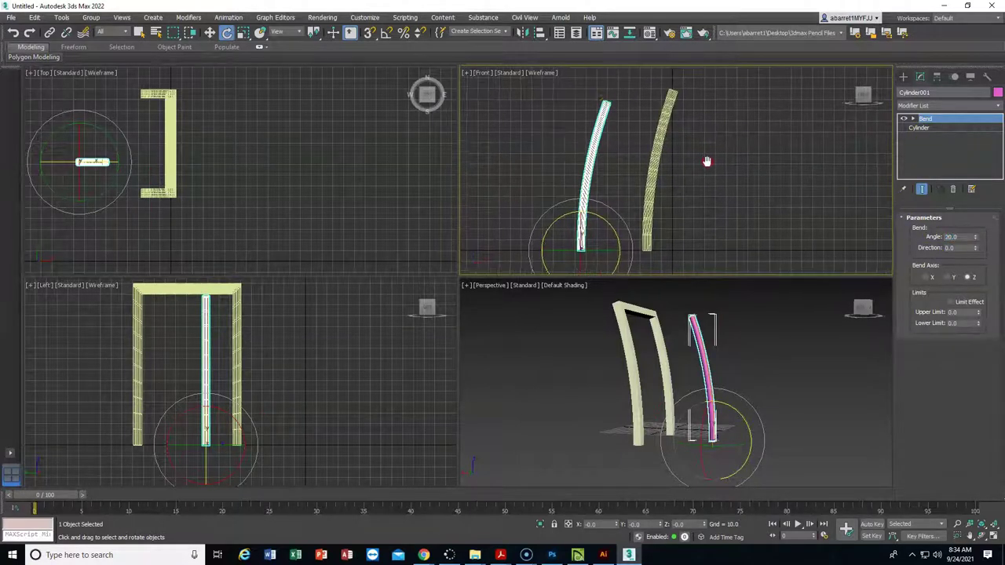
click(209, 32)
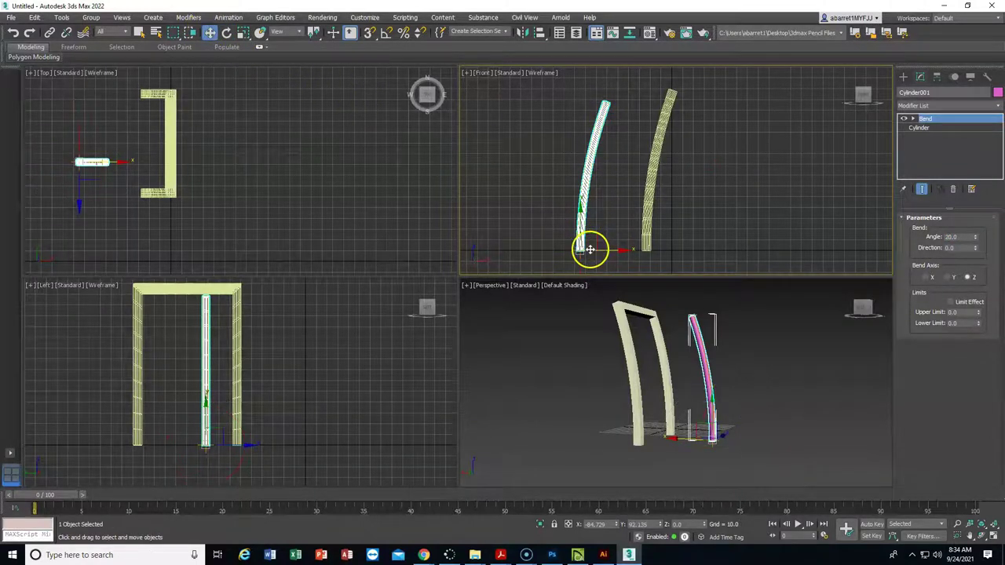
drag(591, 249, 650, 208)
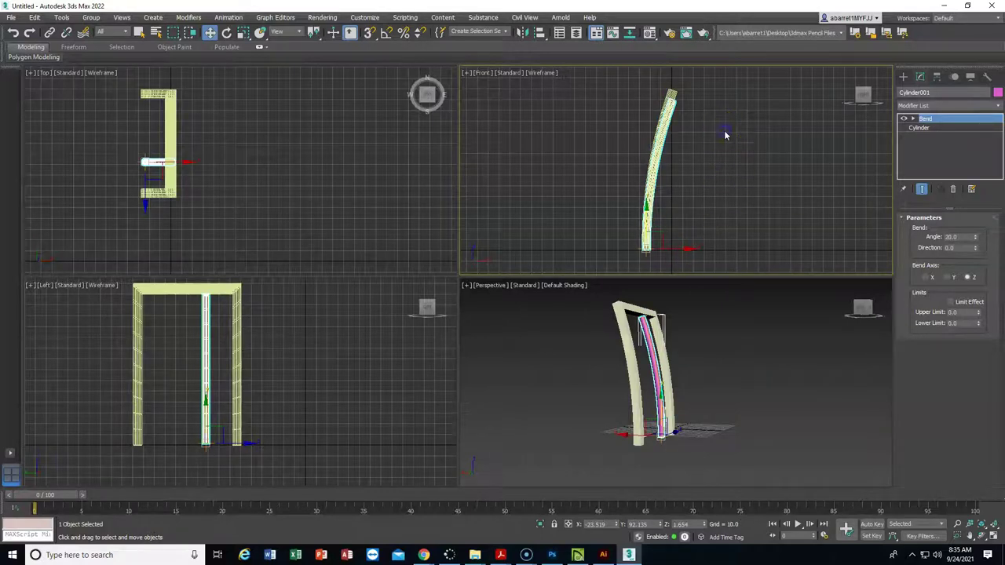
Set the C-Ext frame's X and Y position to 0.
click(671, 90)
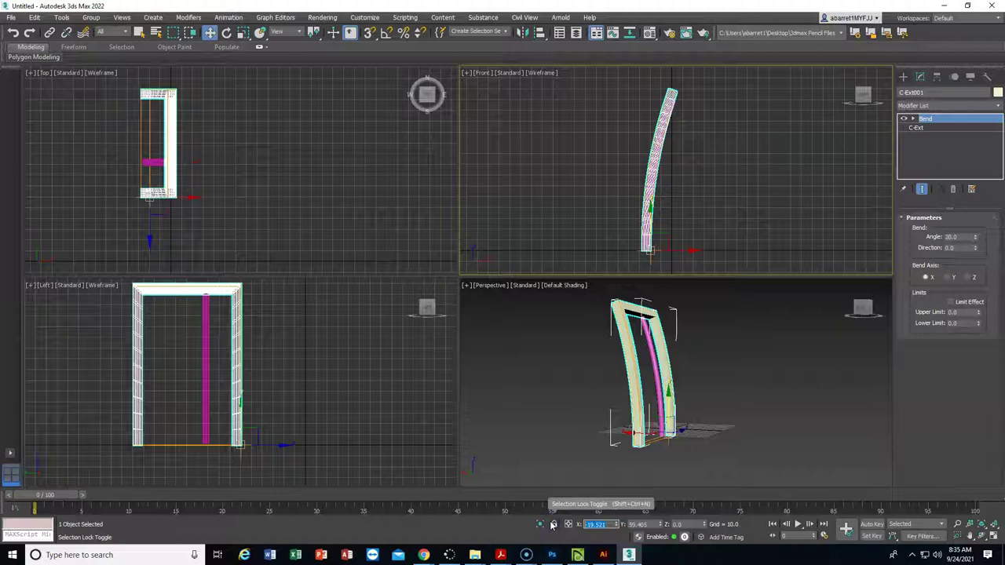
text(0)
key(Tab)
text(0)
key(Tab)
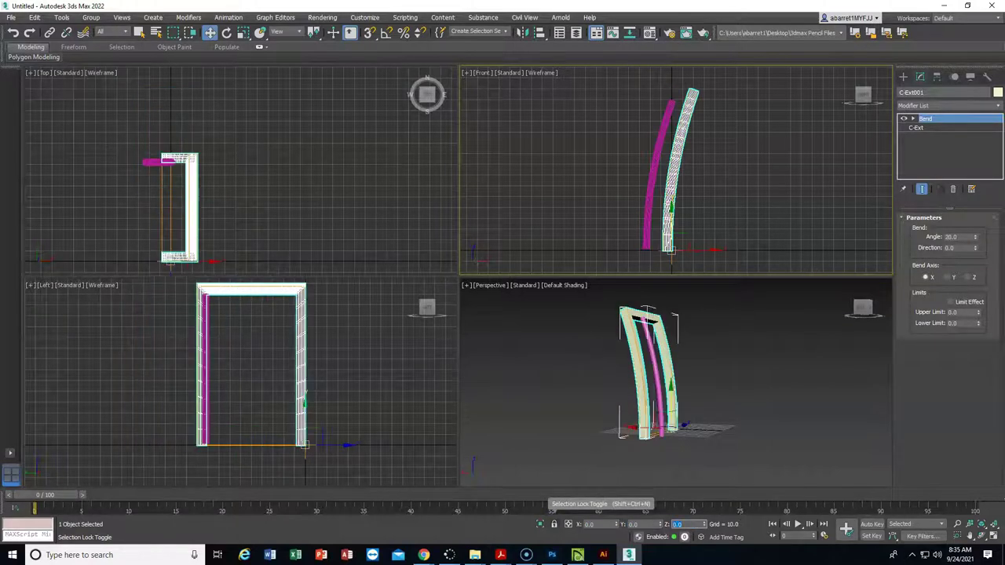
Set the bent rod's X and Y position to 0.
click(657, 162)
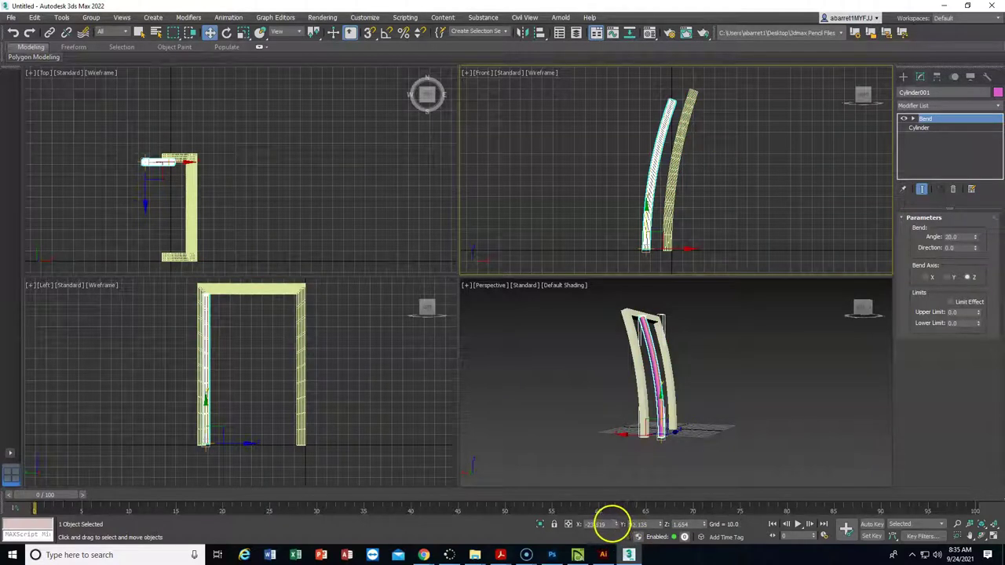
text(0)
key(Tab)
text(0)
key(Tab)
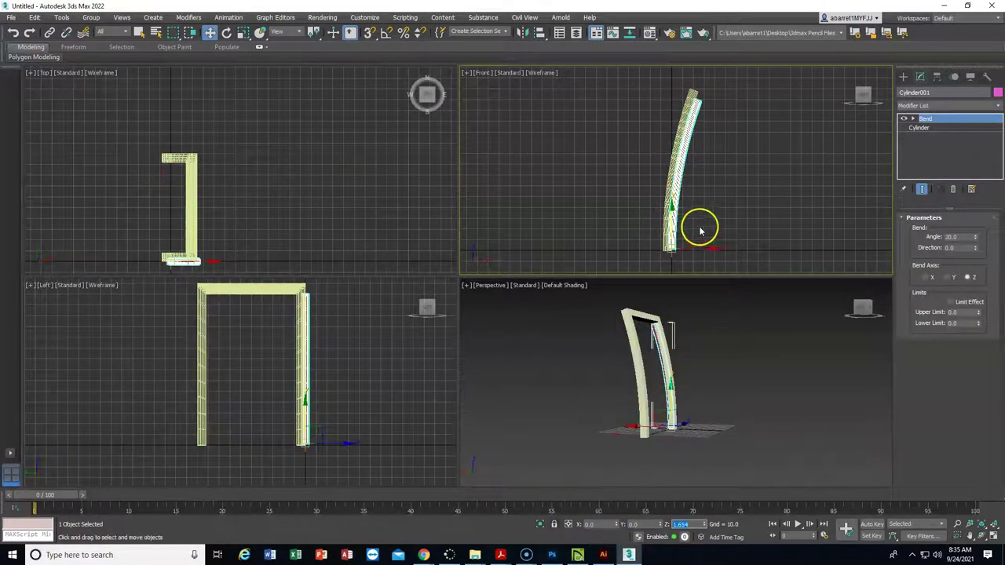
Lengthen the rod toward the top of the frame, trying a height of 145 and ending at 150.
middle_drag(746, 203, 724, 201)
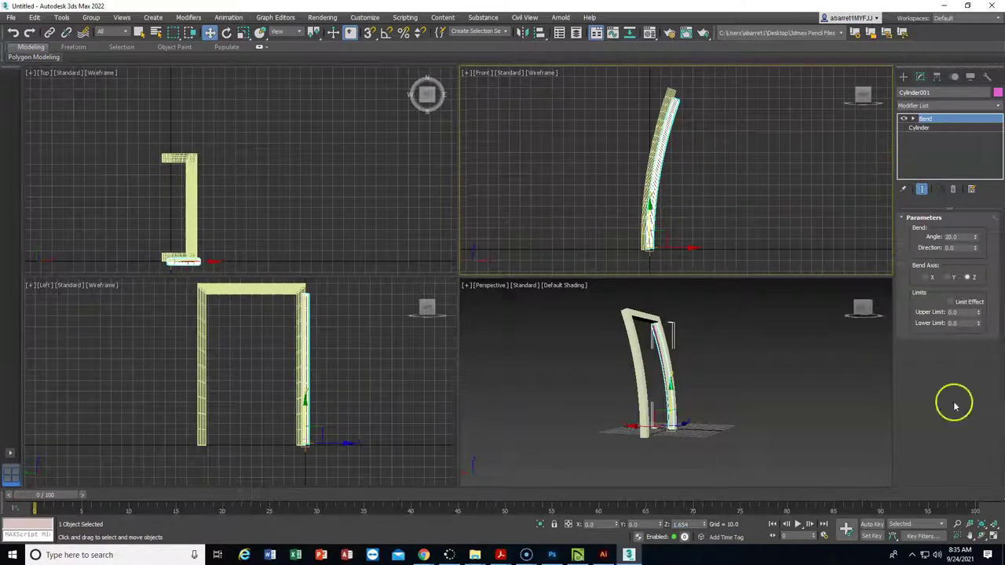
click(994, 534)
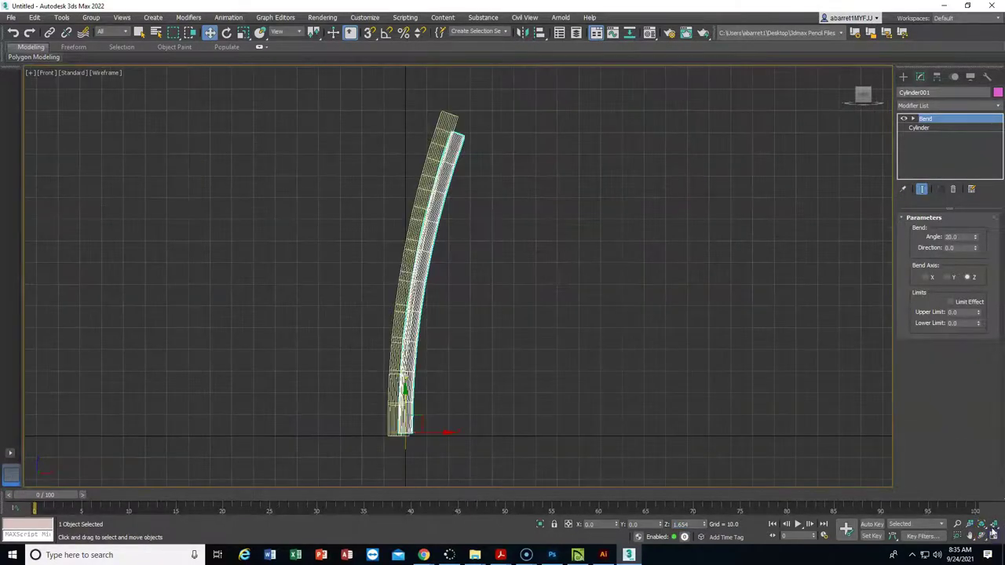
scroll(515, 252, down, 1)
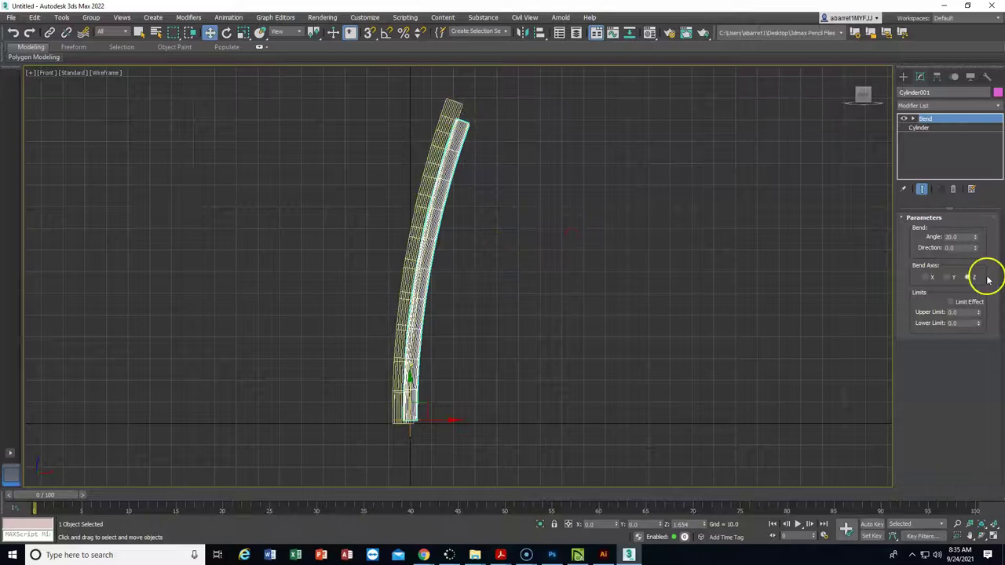
click(923, 128)
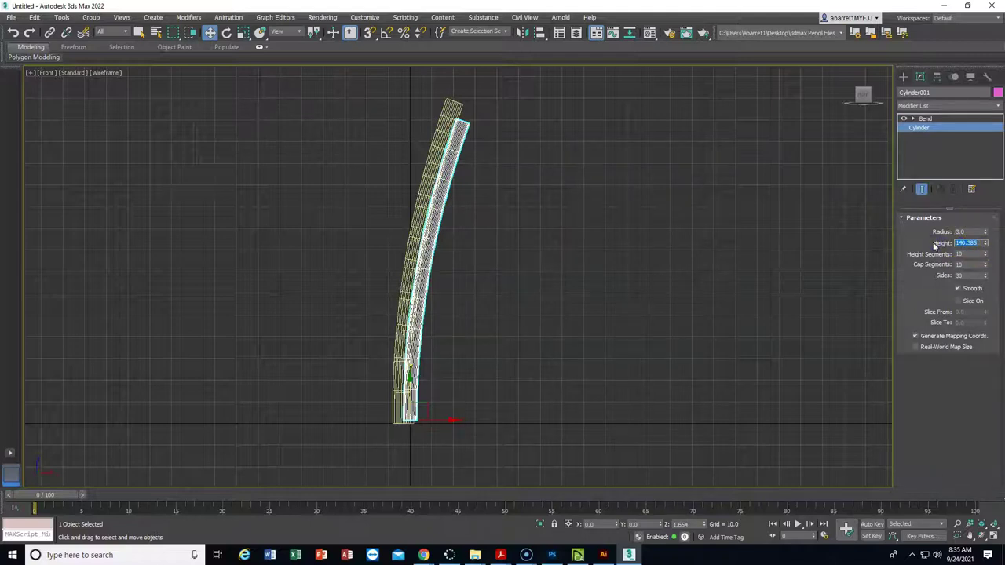
key(Return)
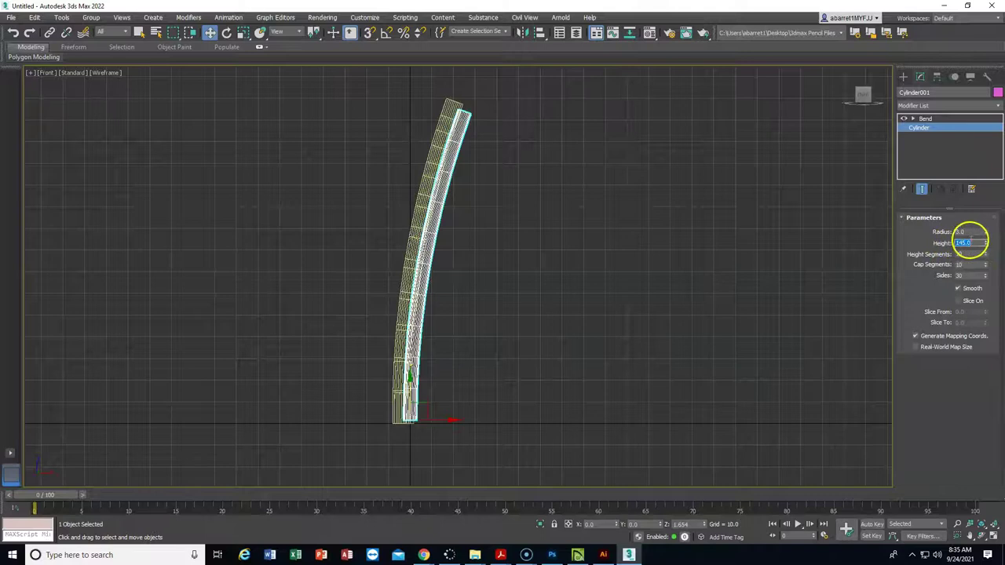
key(Return)
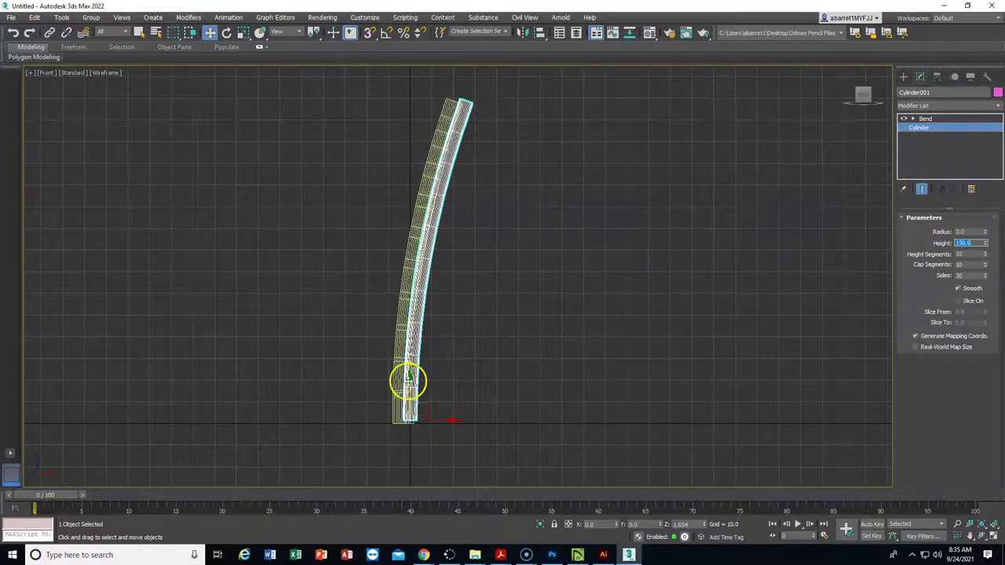
Set the rod's Z position to 0 and slide it along X to about -5, overlapping the frame in the Front view.
click(683, 524)
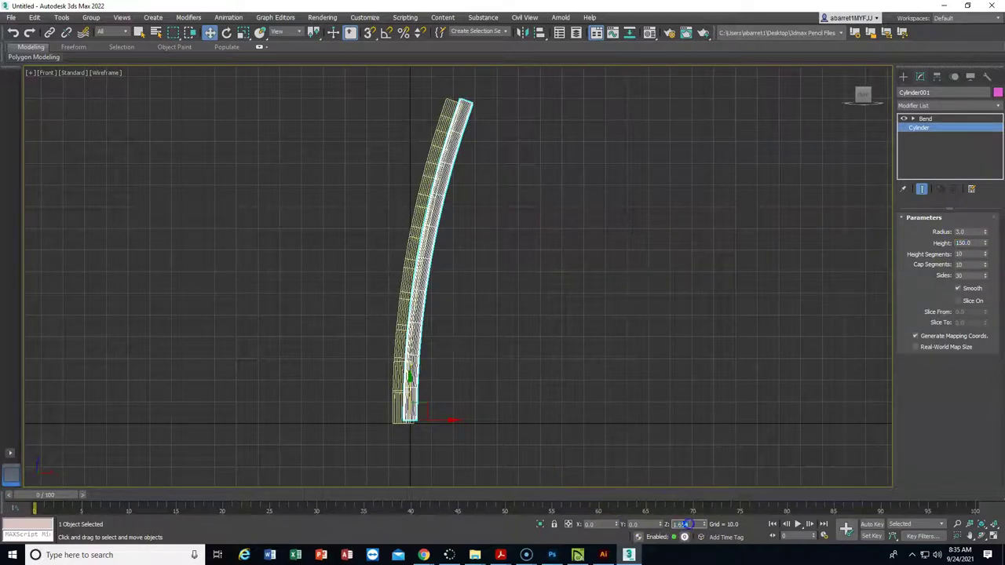
text(0)
key(Return)
click(406, 312)
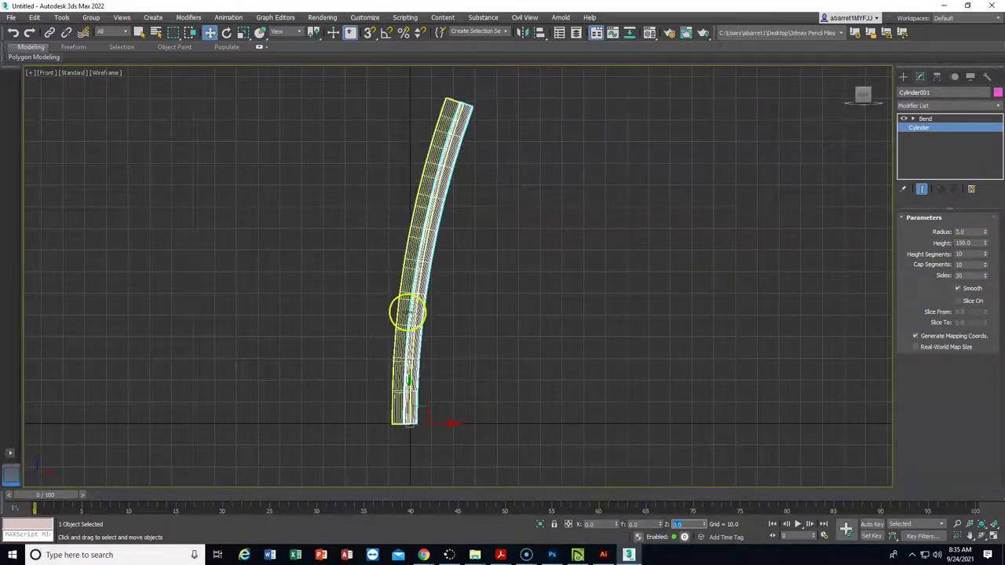
click(579, 530)
click(416, 335)
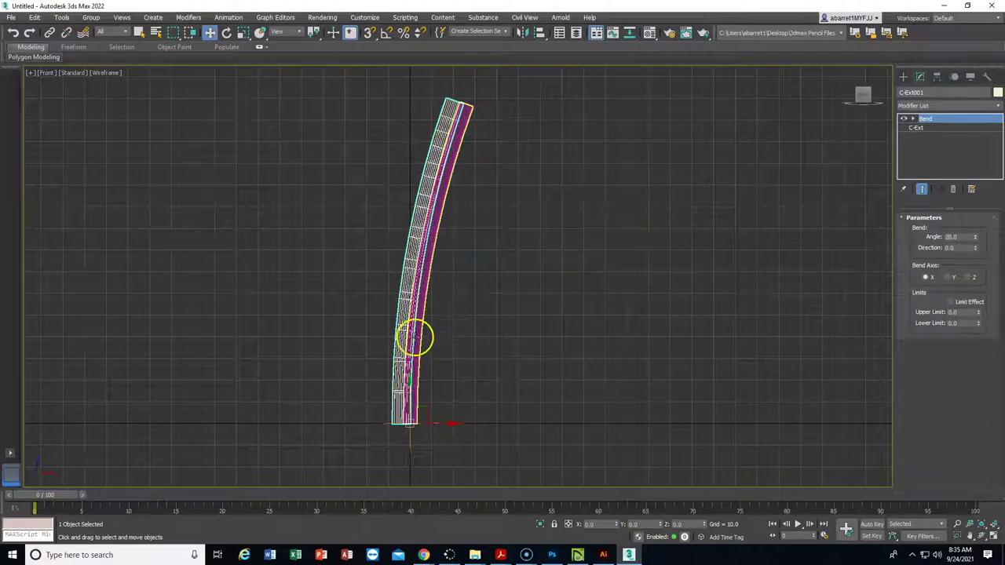
click(415, 328)
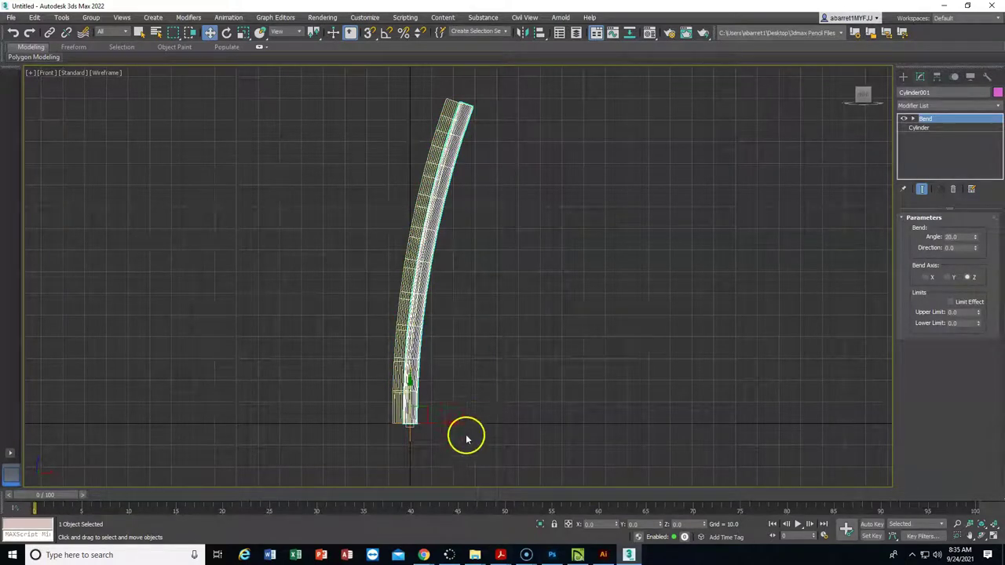
drag(450, 424, 439, 420)
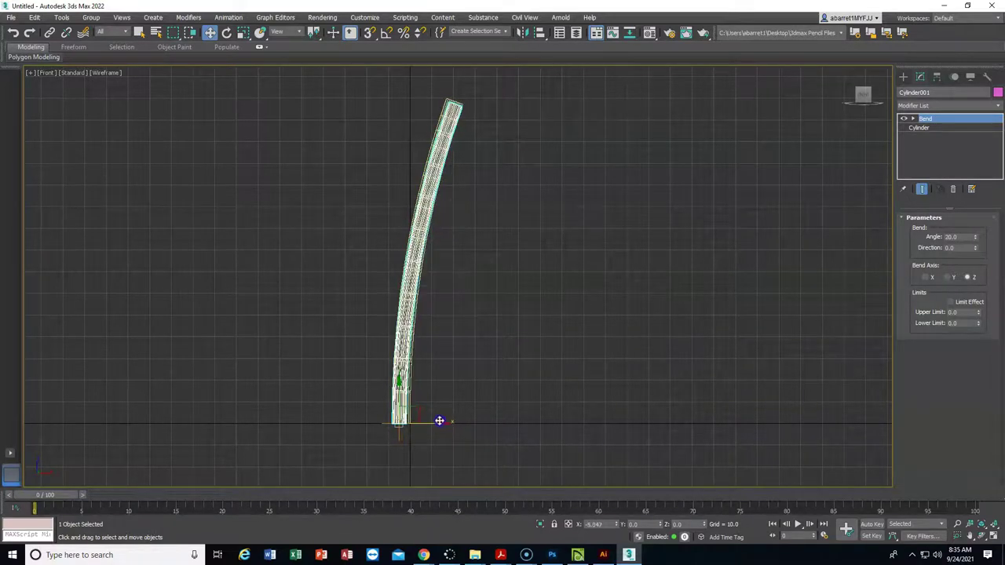
Shorten the rod's height to 148.
click(919, 127)
double_click(970, 244)
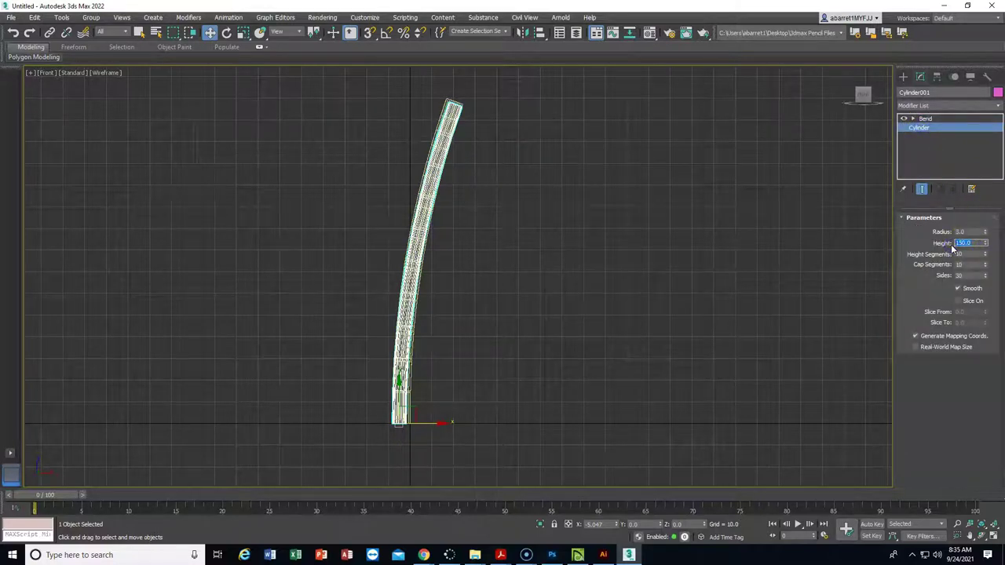
key(Return)
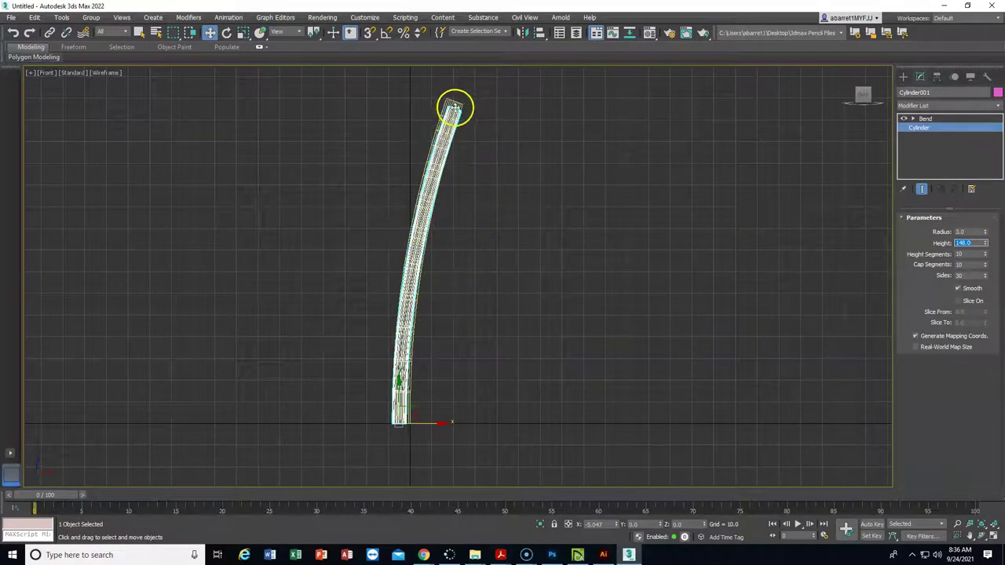
Set the rod's bend angle to 18.5 and nudge it along X to about -4.3 to follow the frame's curve.
click(926, 119)
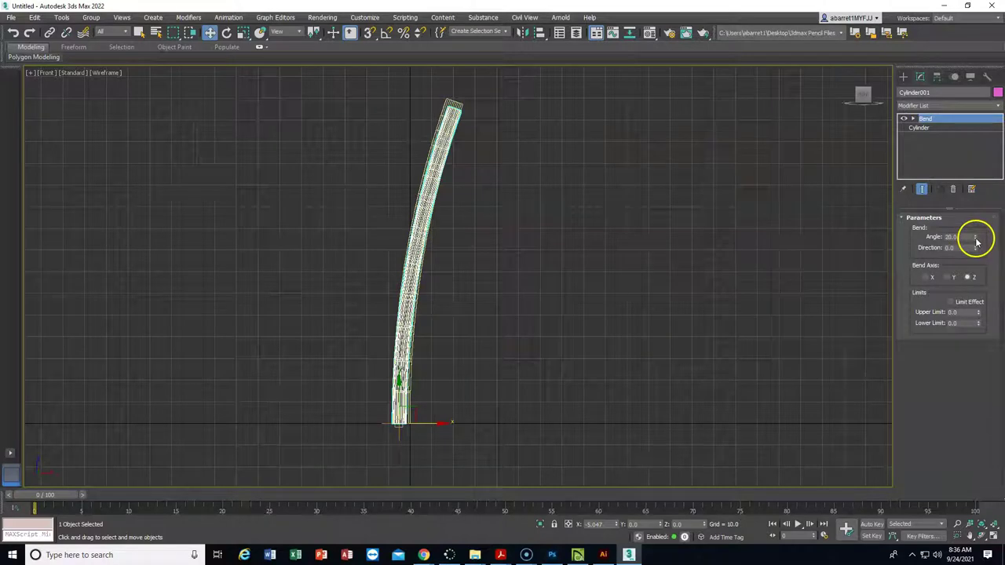
drag(975, 239, 976, 241)
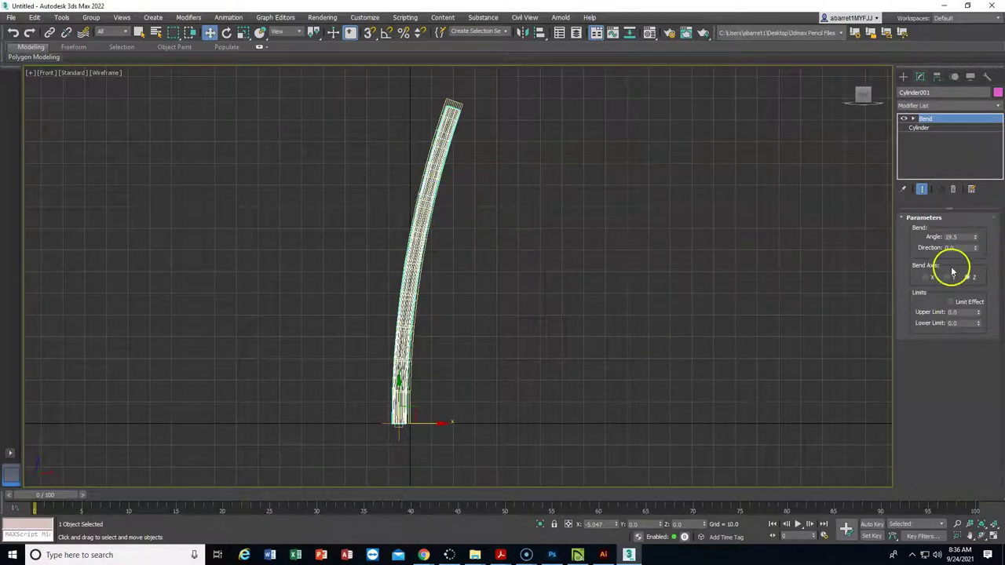
drag(977, 241, 976, 242)
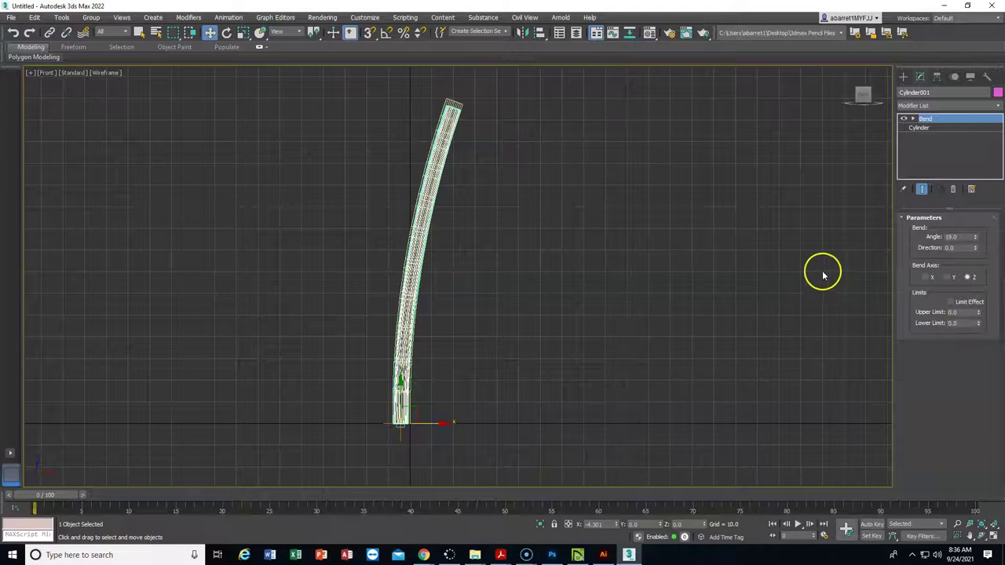
click(975, 241)
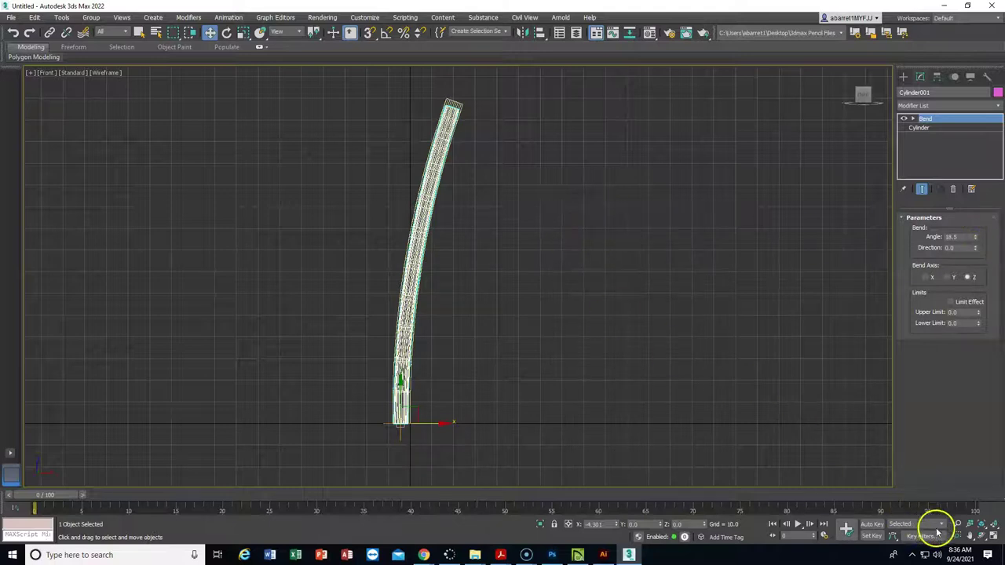
Move the rod between the frame's two legs and set its Y position to 50.
click(993, 536)
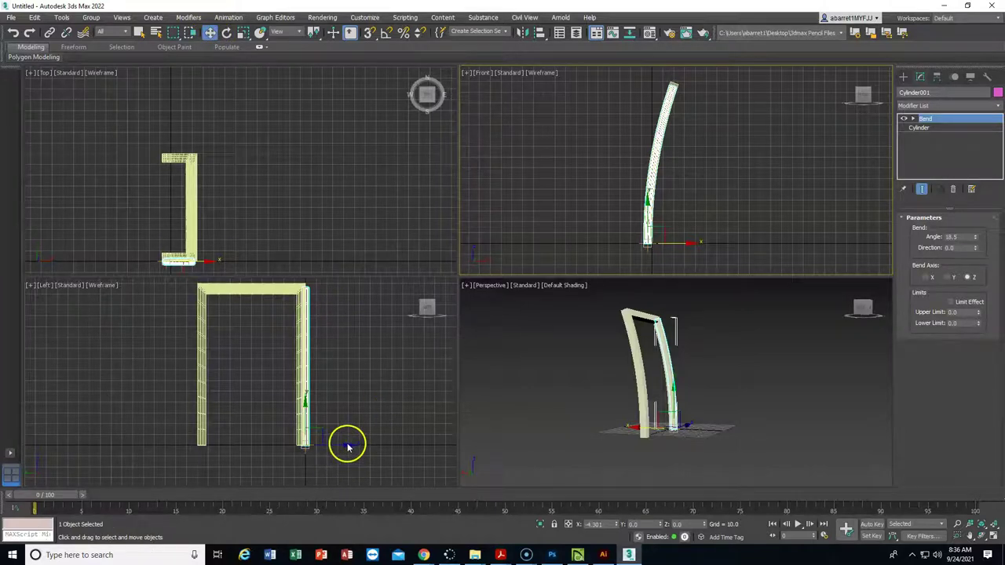
shift+drag(348, 447, 292, 442)
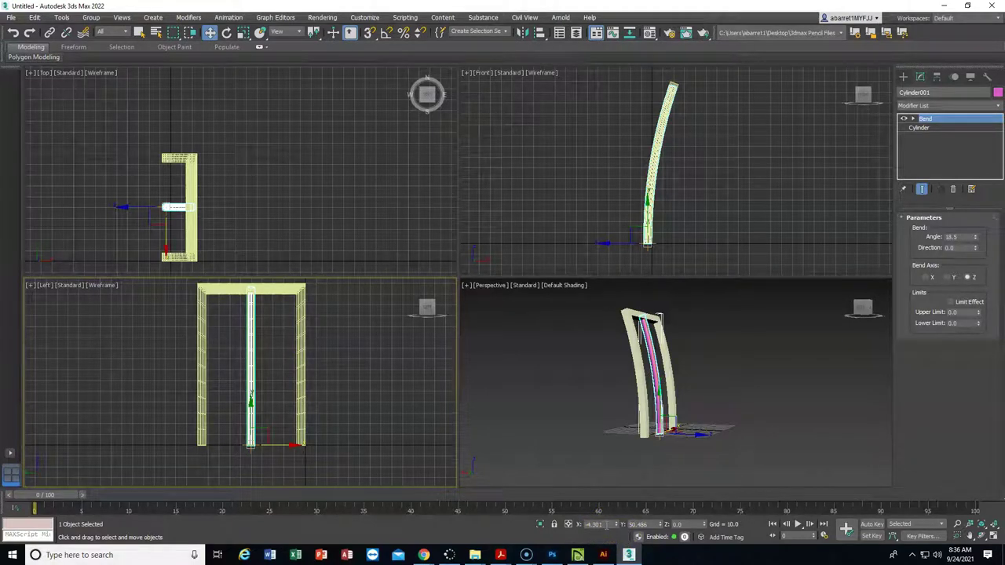
click(640, 525)
text(50)
key(Return)
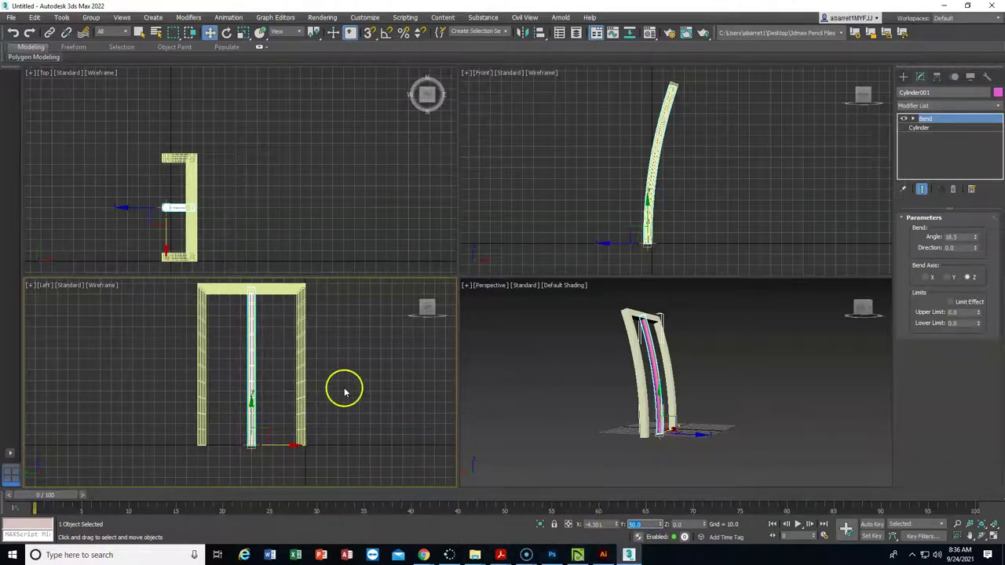
Change the C-Ext frame's object color to light blue from the 3ds Max palette.
click(360, 366)
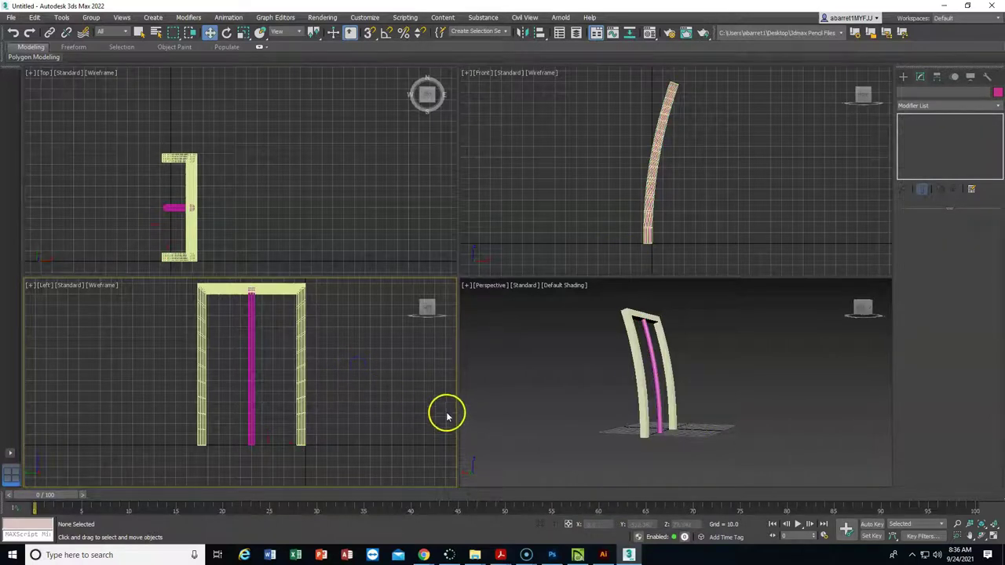
click(252, 350)
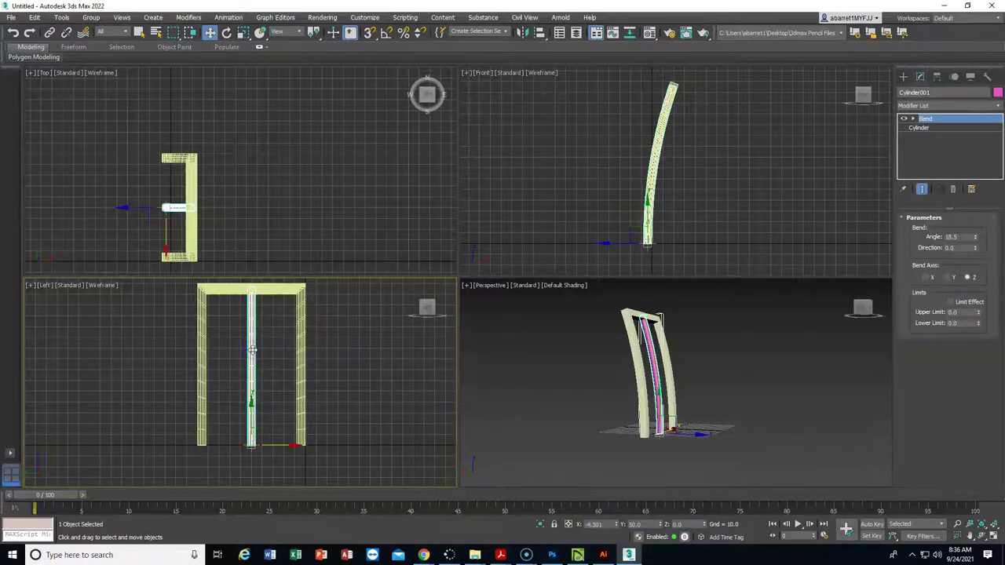
click(386, 365)
click(298, 292)
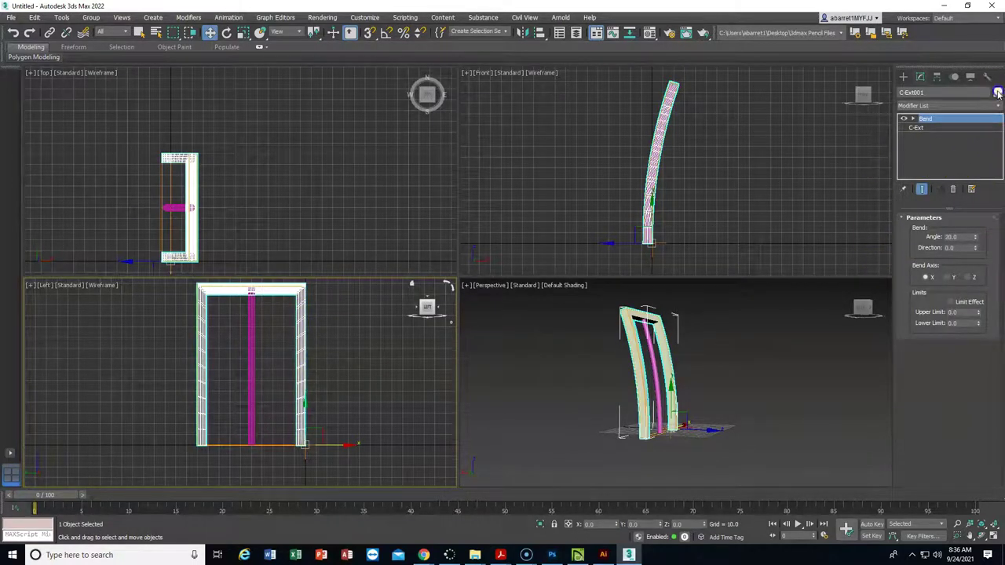
click(997, 92)
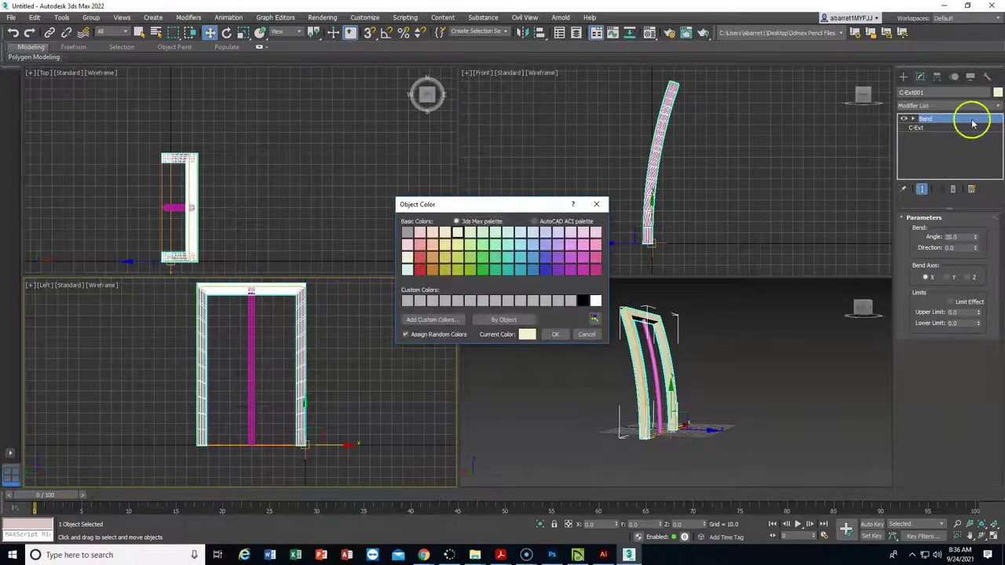
click(536, 245)
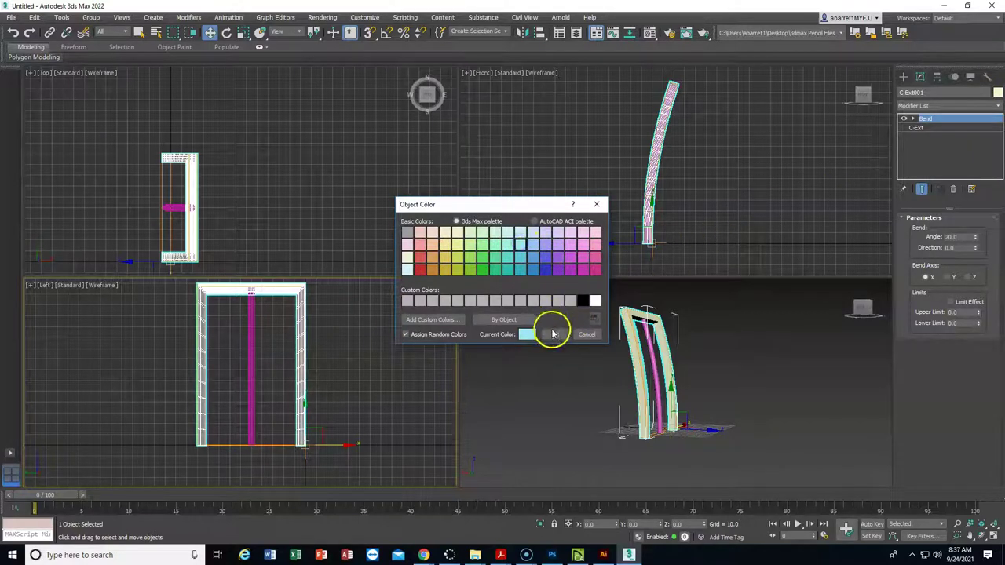
click(555, 334)
Recolor the bent cylinder rod between the frame's legs to a darker blue than the frame.
click(249, 339)
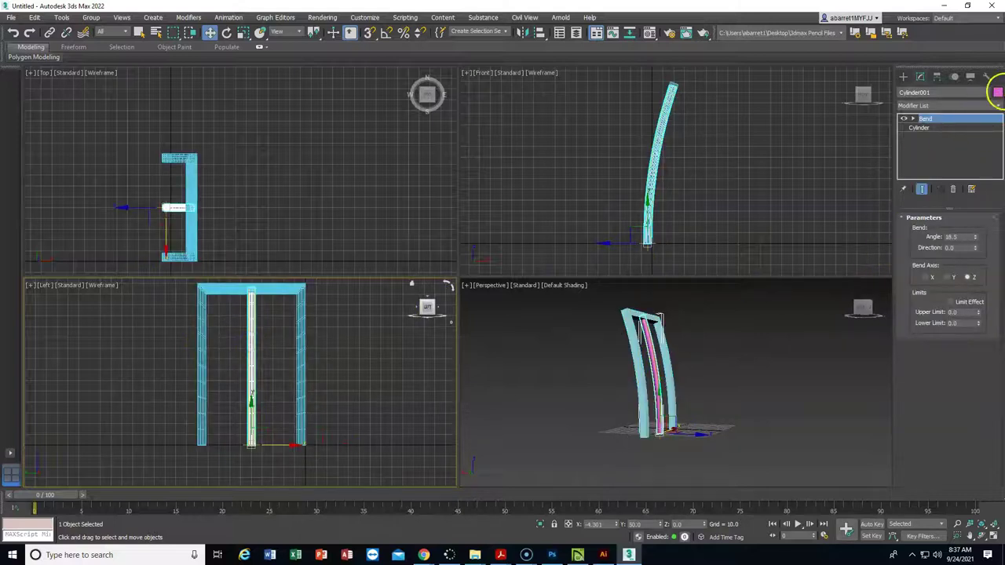
click(998, 92)
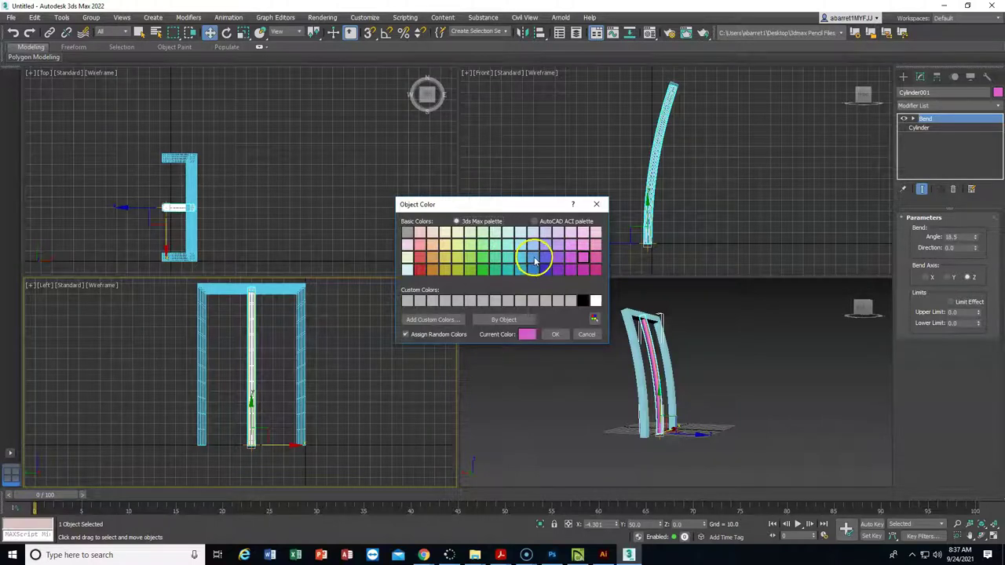
click(555, 333)
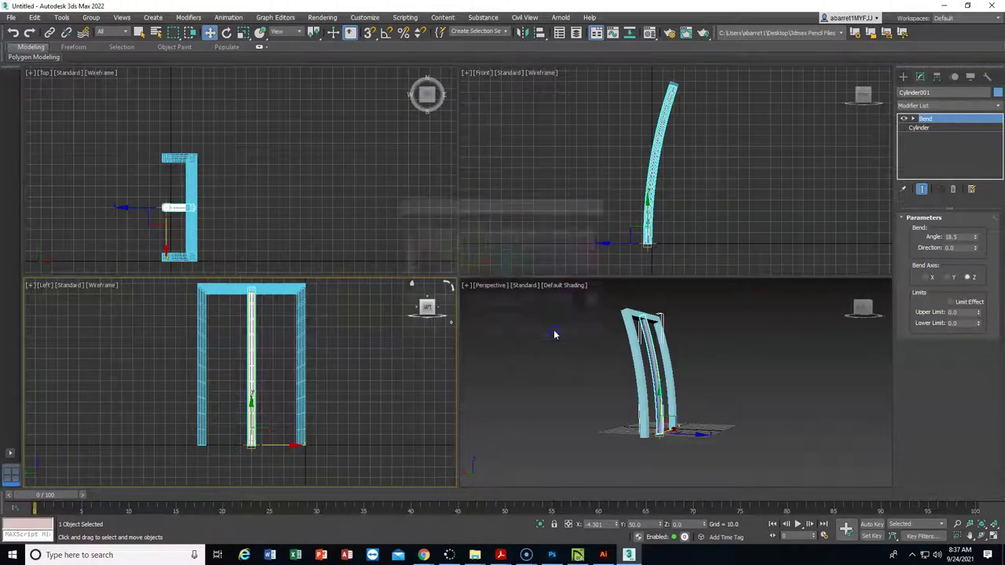
click(747, 380)
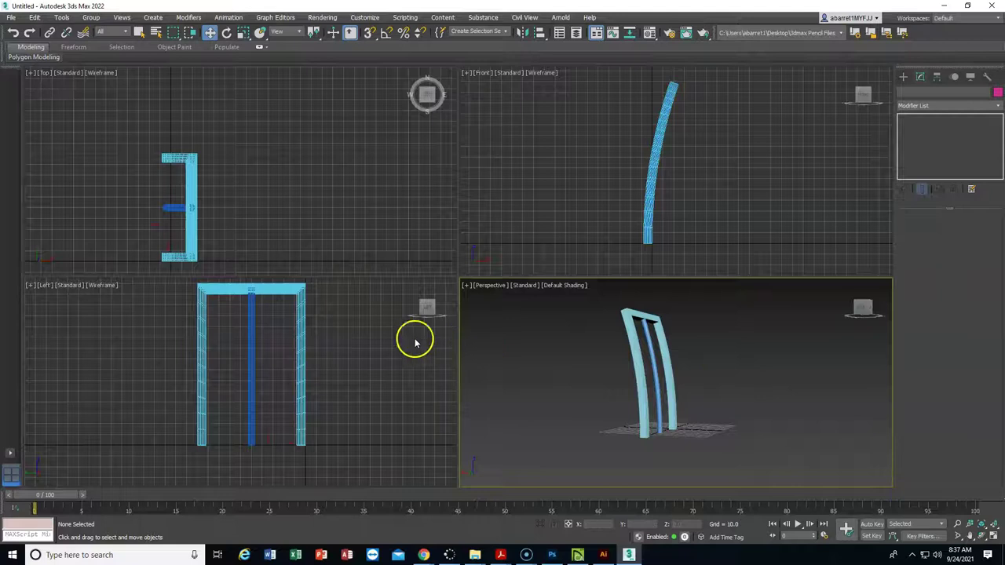
click(252, 336)
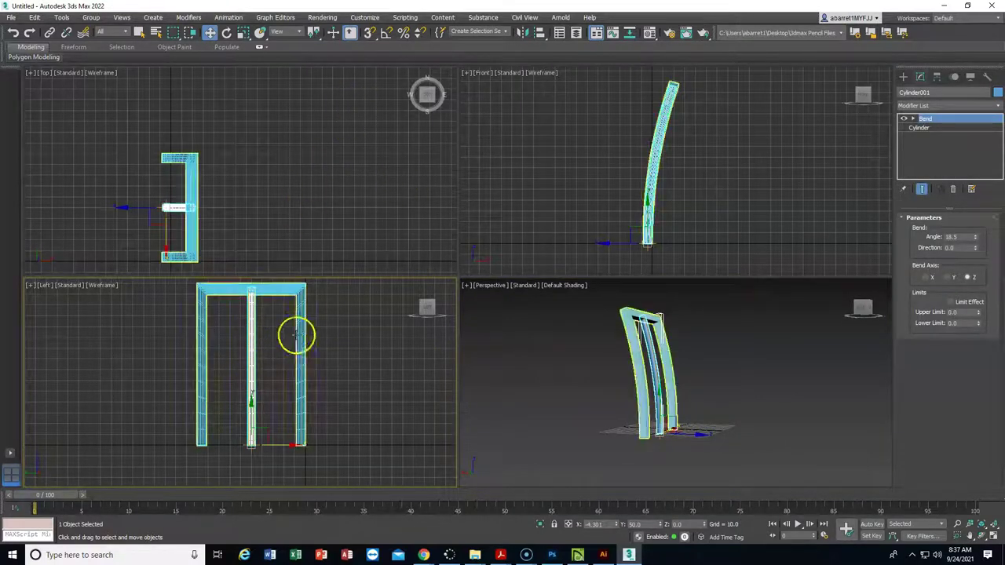
right_click(252, 327)
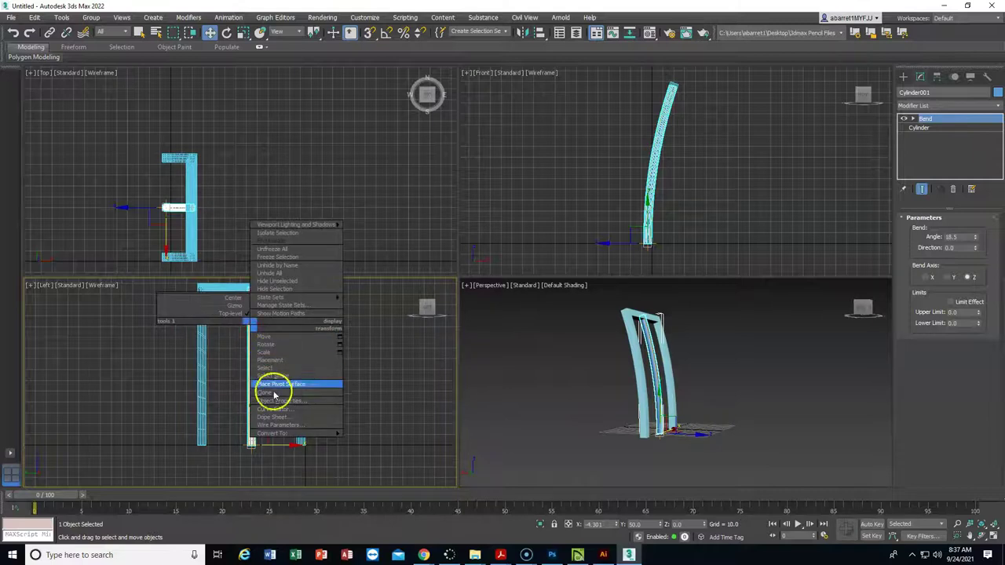
click(380, 365)
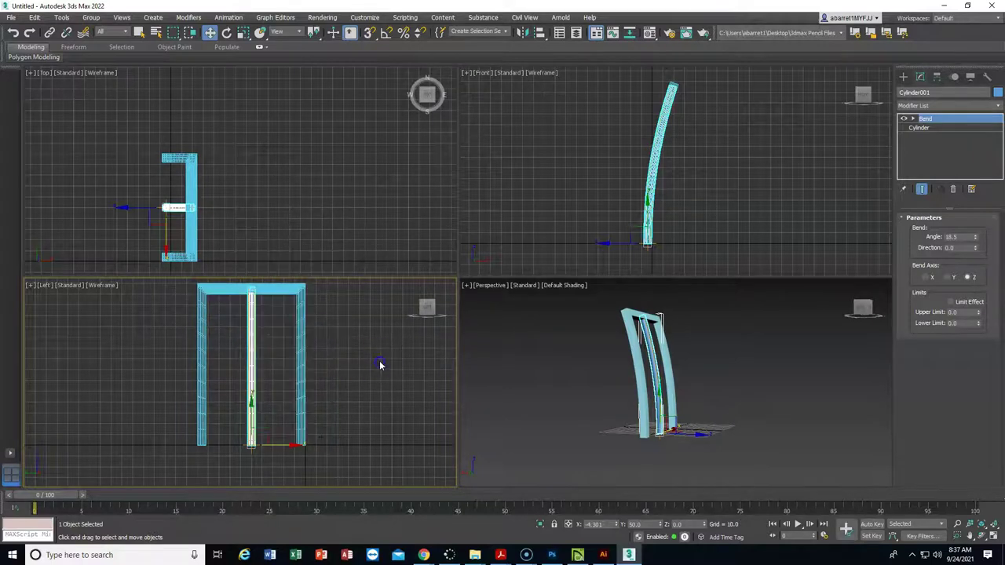
right_click(252, 351)
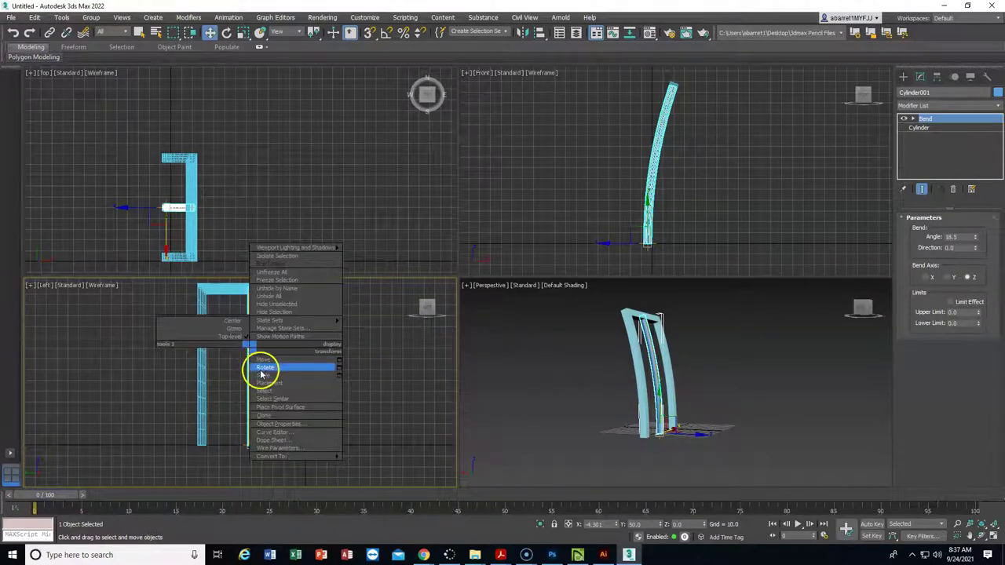
click(234, 400)
click(417, 406)
click(218, 283)
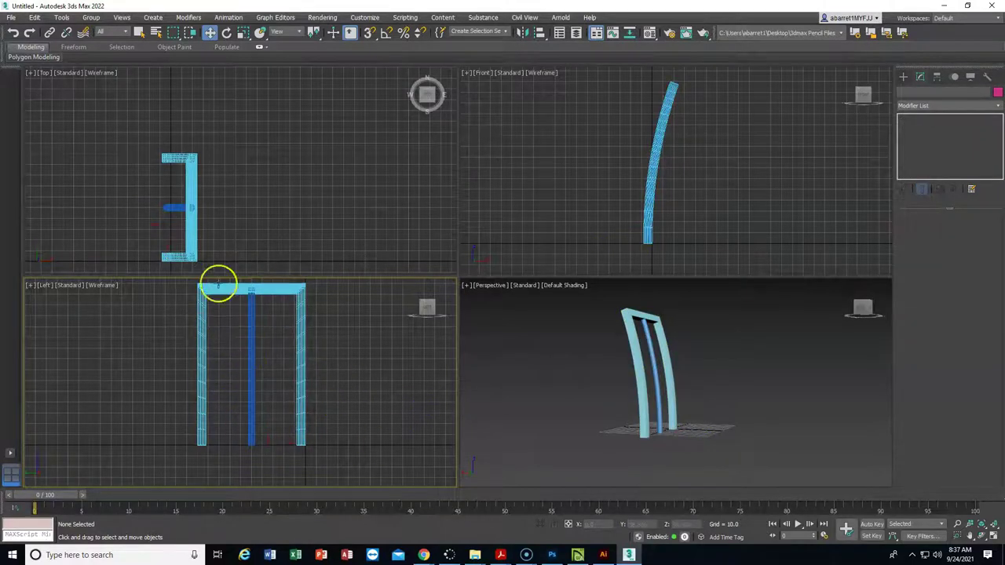
Clone the middle rod as a Copy named Cylinder002.
click(139, 32)
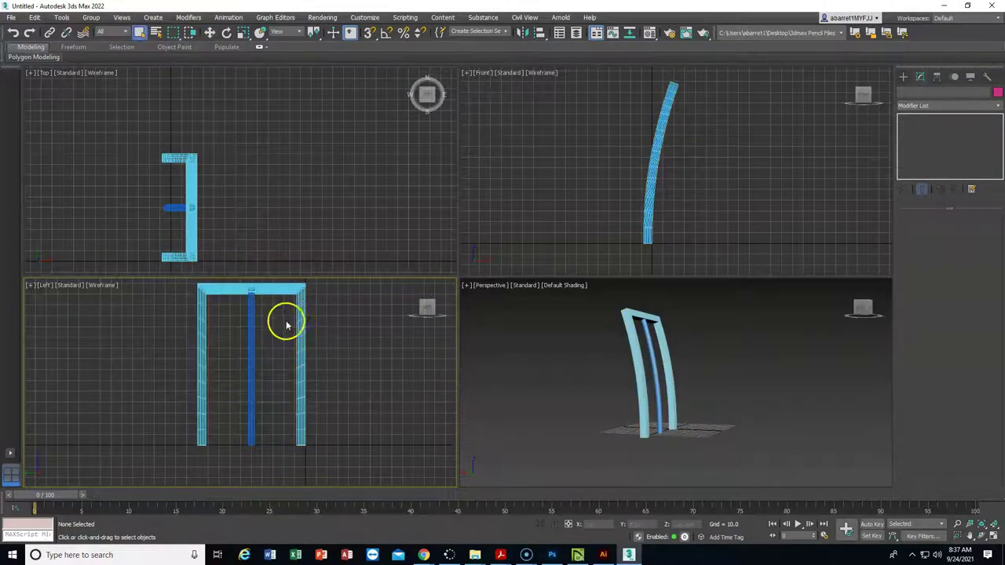
click(251, 342)
right_click(251, 341)
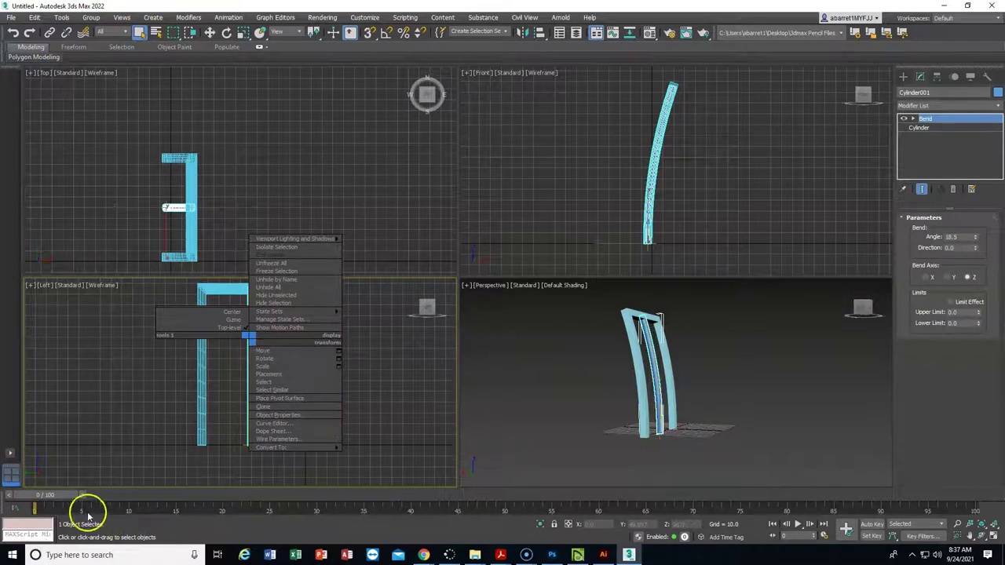
right_click(251, 381)
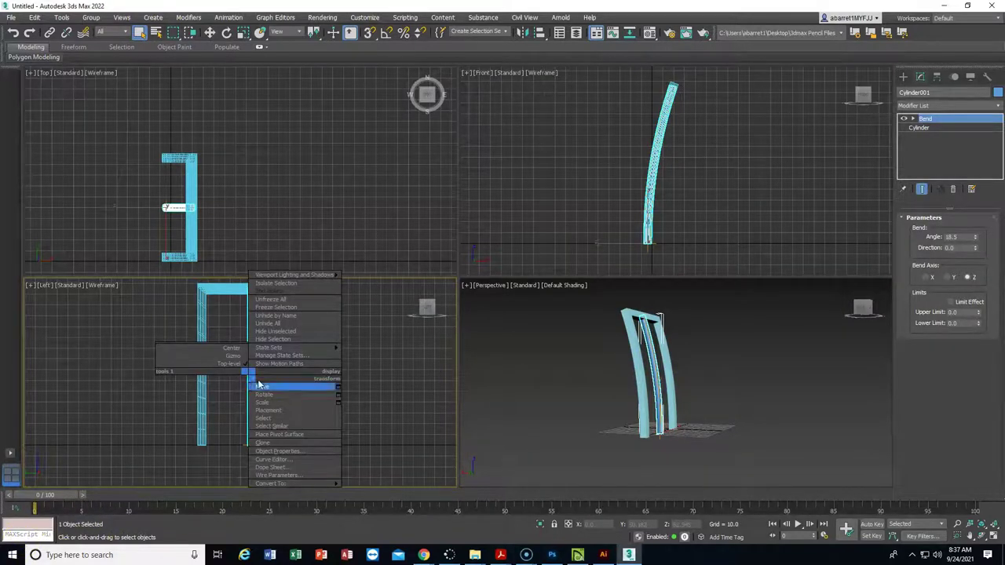
click(267, 442)
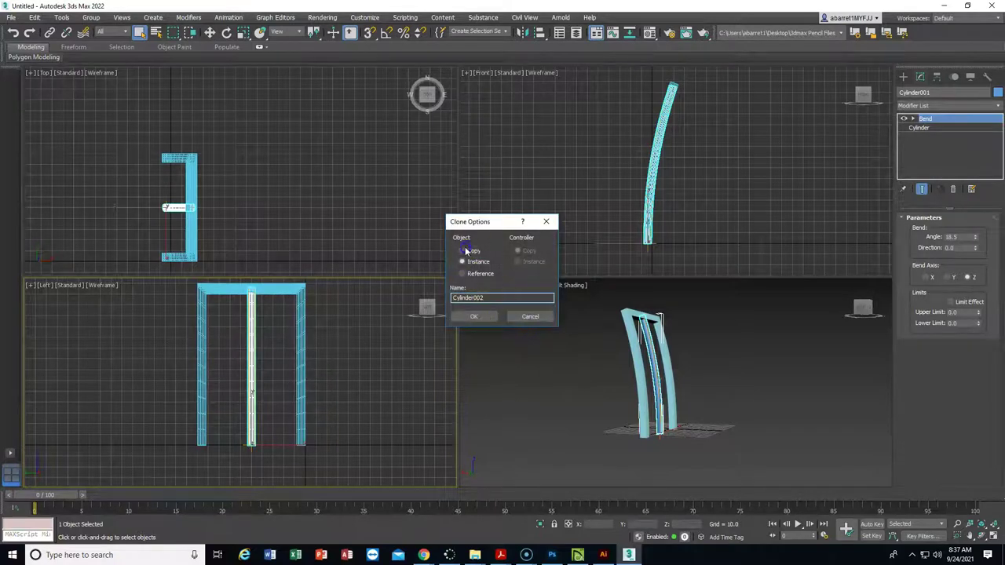
click(481, 316)
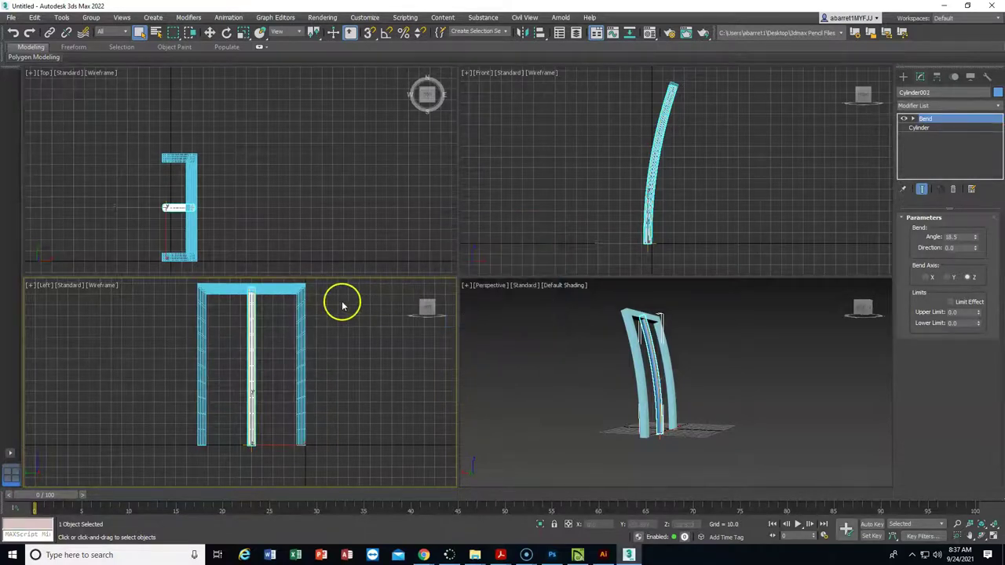
Move the copied rod between the middle rod and the frame leg nearest the origin, trying Y 30 and settling on Y 28.
click(209, 32)
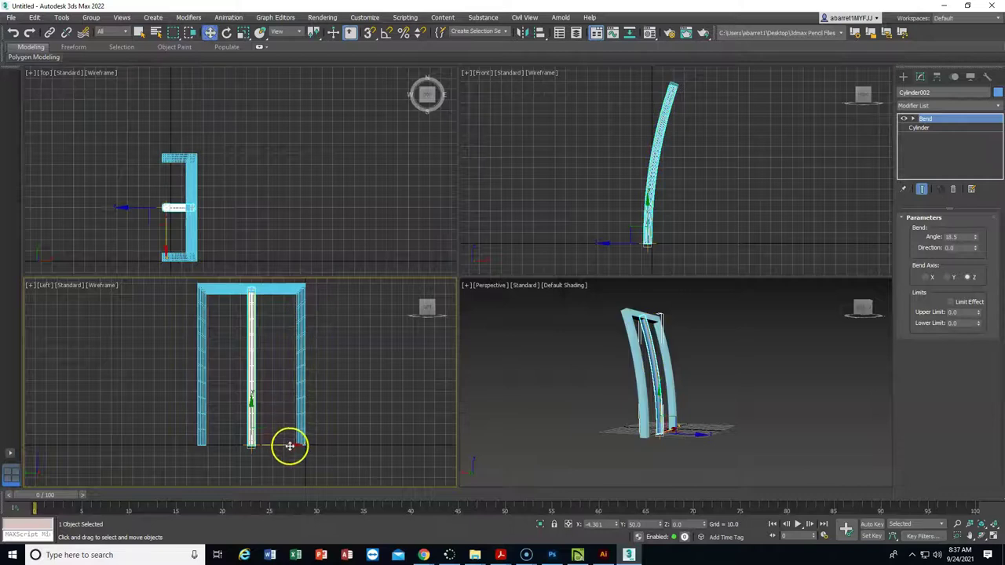
drag(289, 446, 312, 440)
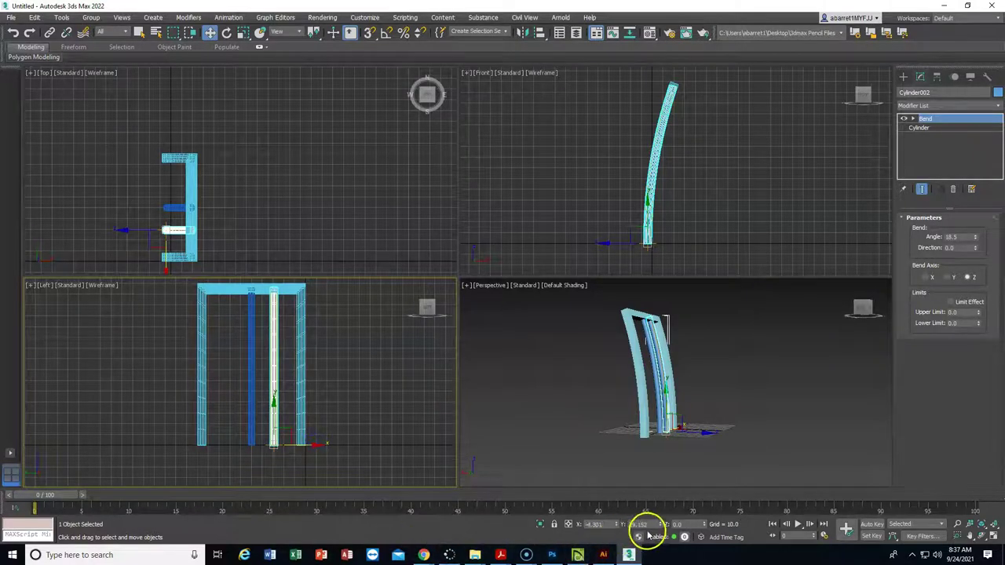
drag(653, 525, 616, 526)
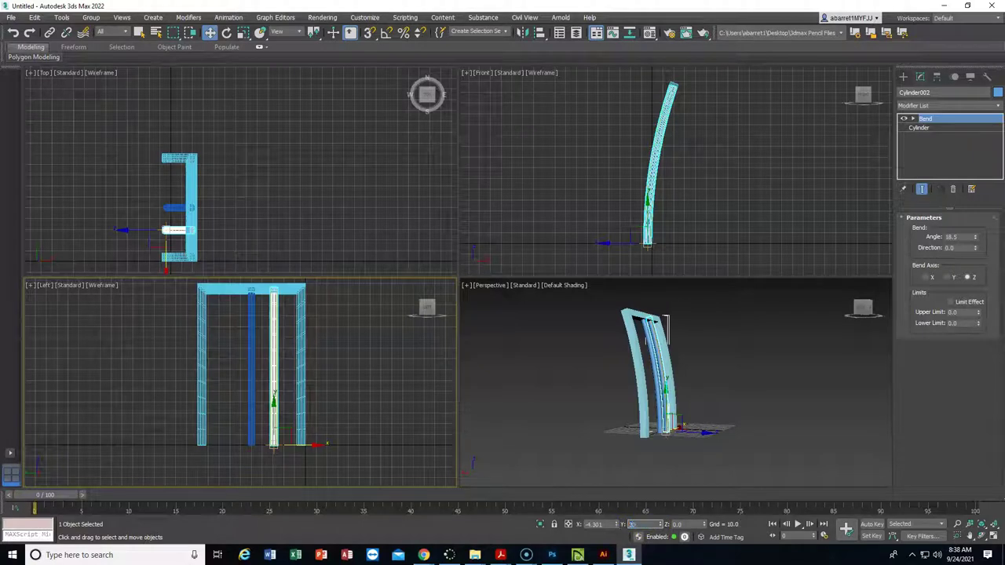
key(Return)
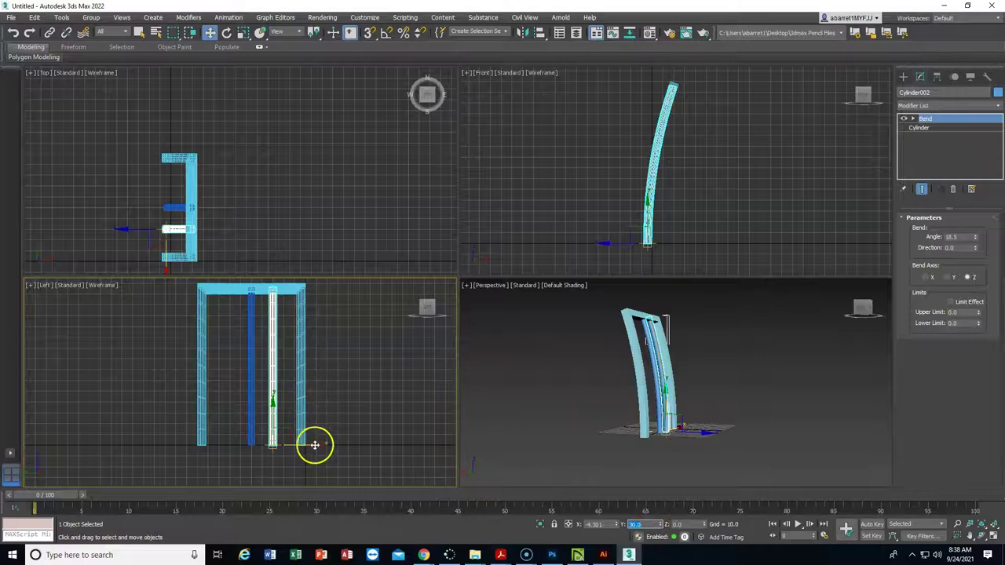
drag(314, 445, 316, 445)
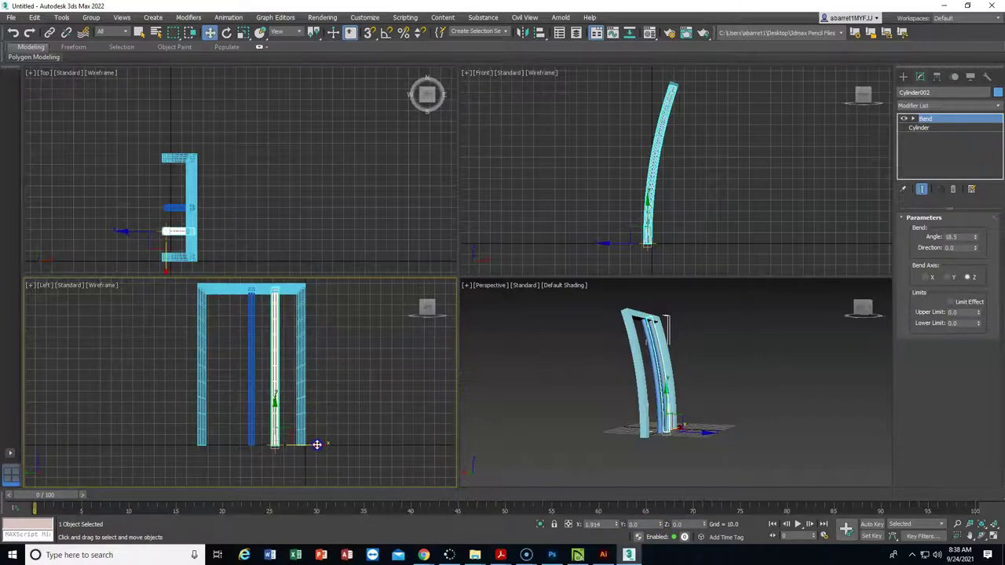
double_click(648, 524)
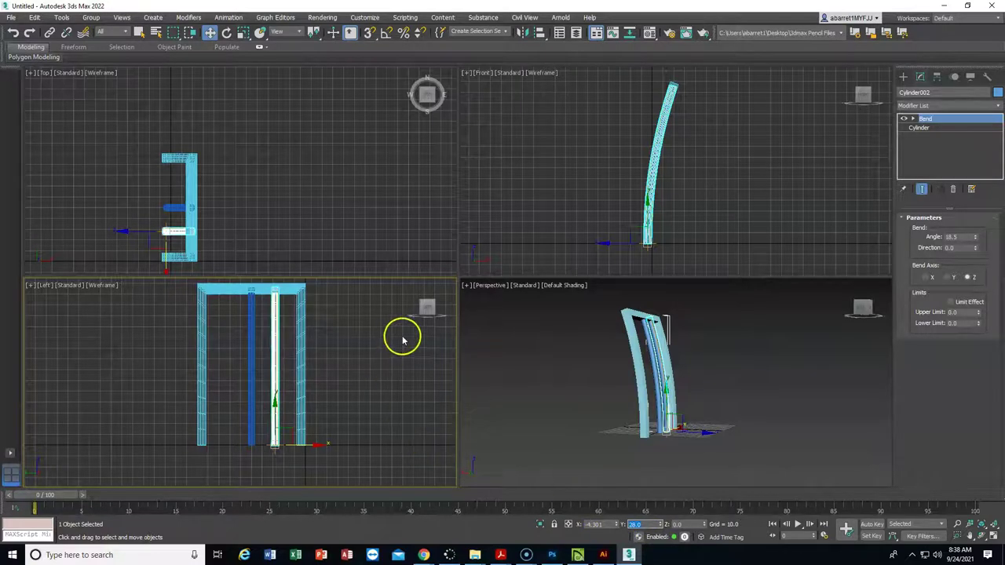
Clone the middle rod again as a Copy named Cylinder003.
click(252, 375)
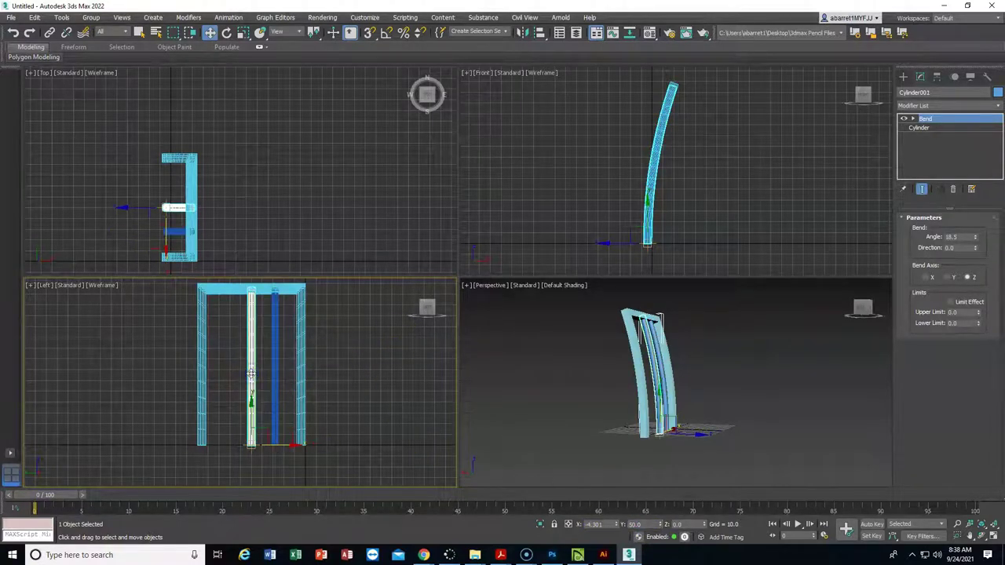
right_click(252, 344)
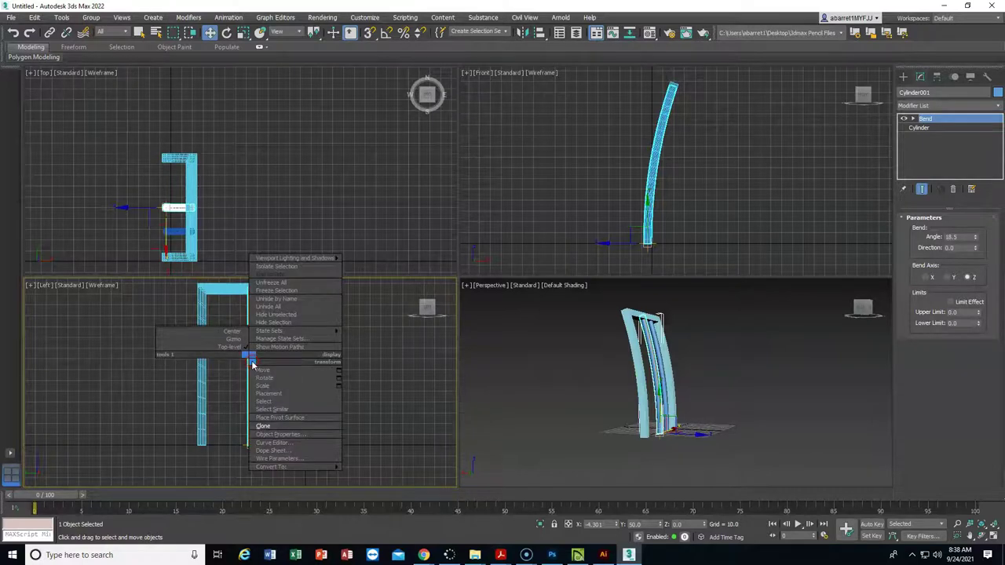
click(267, 419)
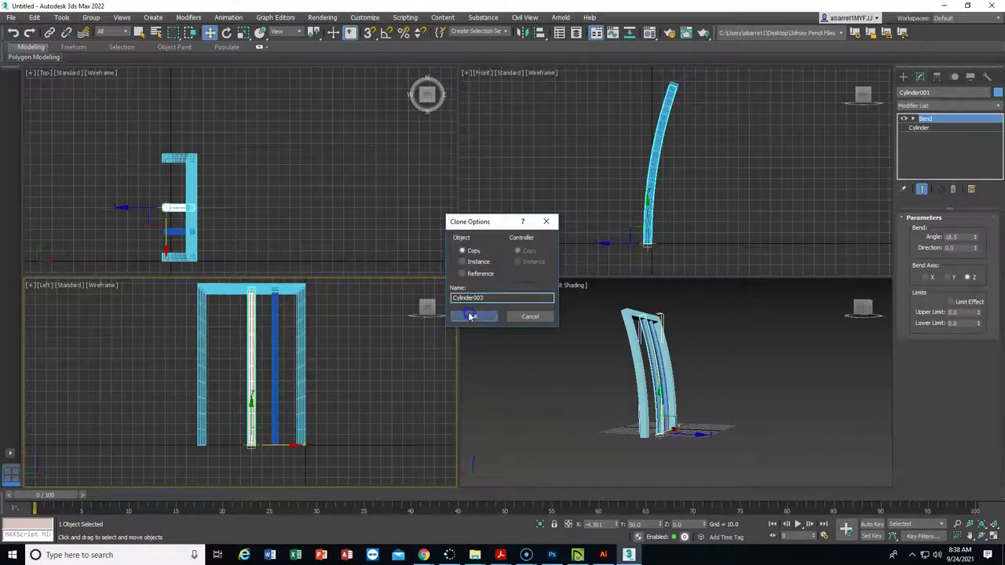
click(468, 316)
Move the second copy to the opposite side of the middle rod, trying Y 70 and settling on Y 72.
drag(293, 446, 272, 440)
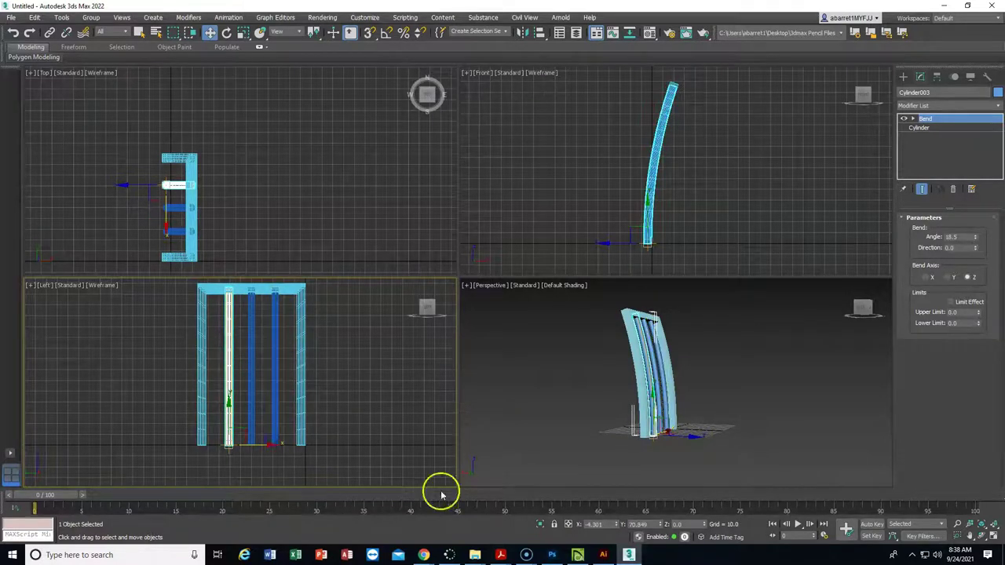
double_click(635, 525)
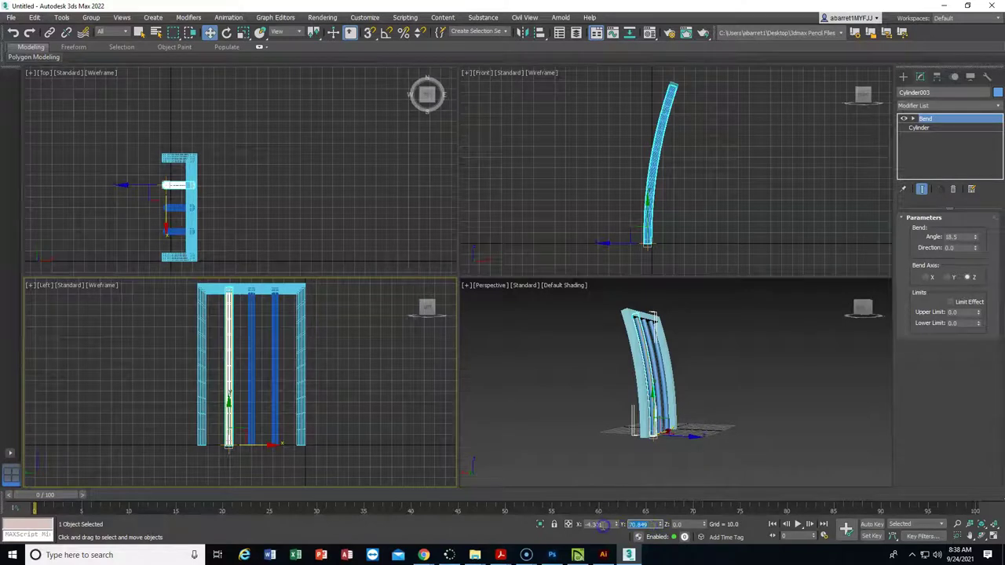
text(70)
key(Return)
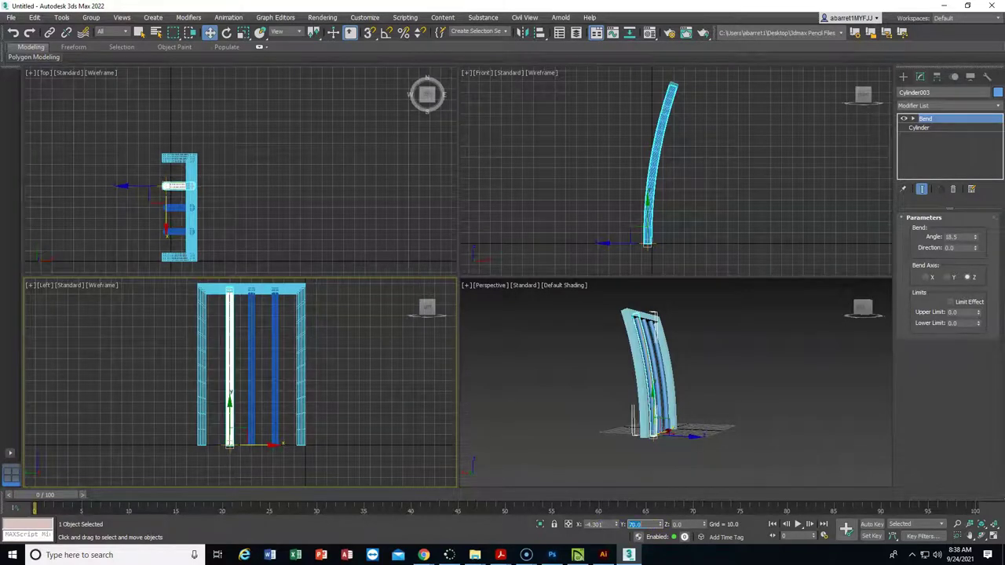
click(640, 526)
text(72)
key(Return)
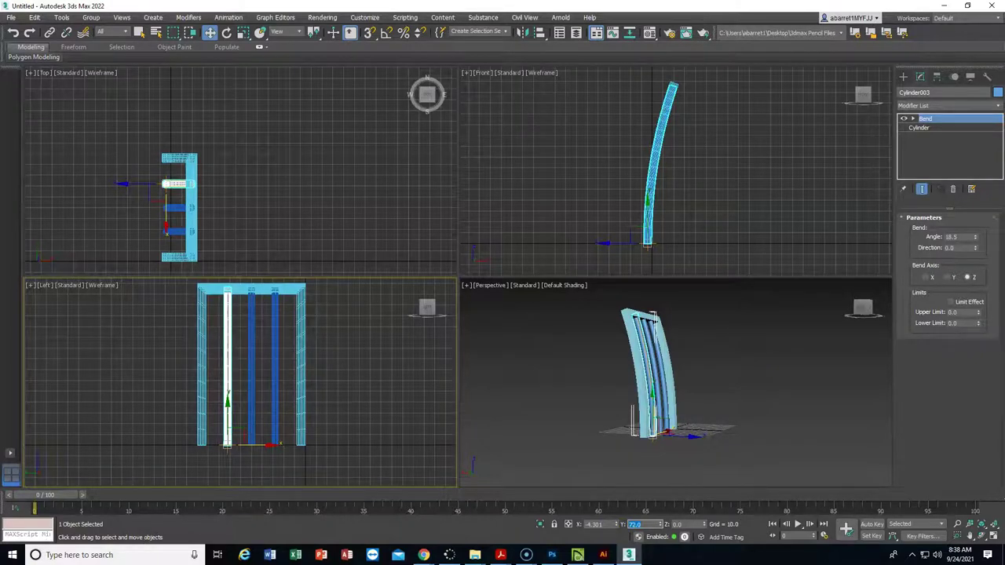
Check the Y positions of all three rods and inspect their spacing in the frame from another angle in the Perspective view.
click(393, 417)
click(272, 369)
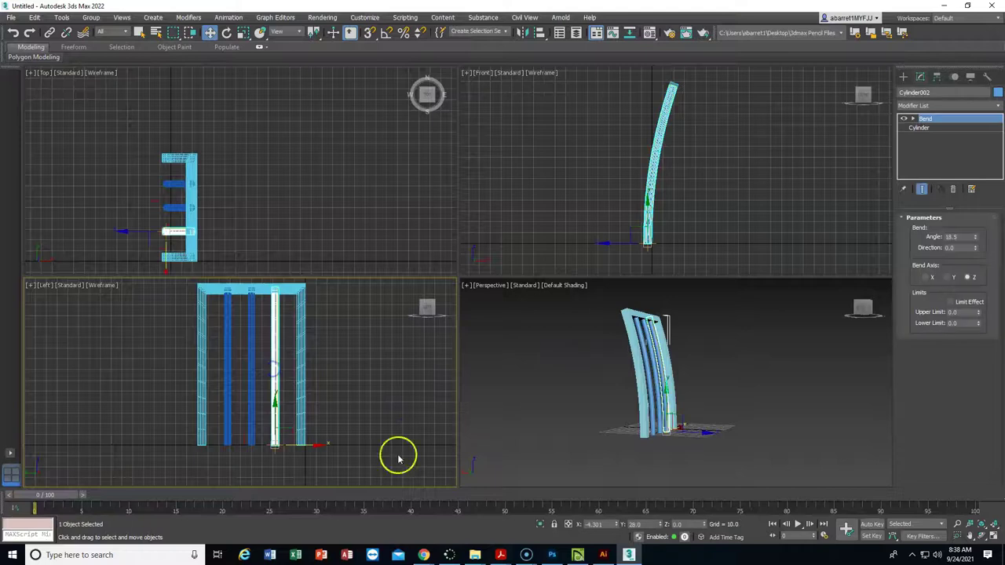
click(227, 377)
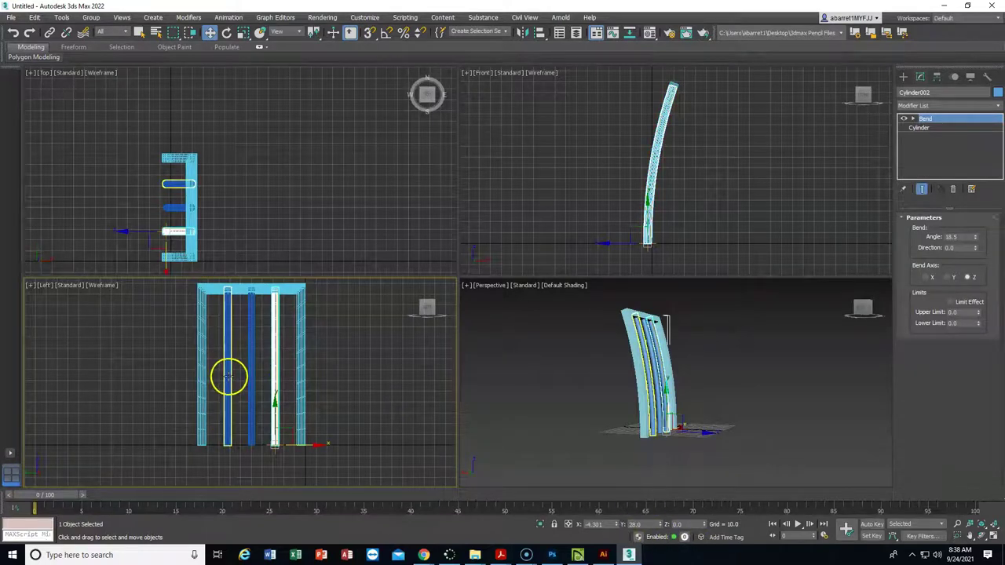
click(228, 376)
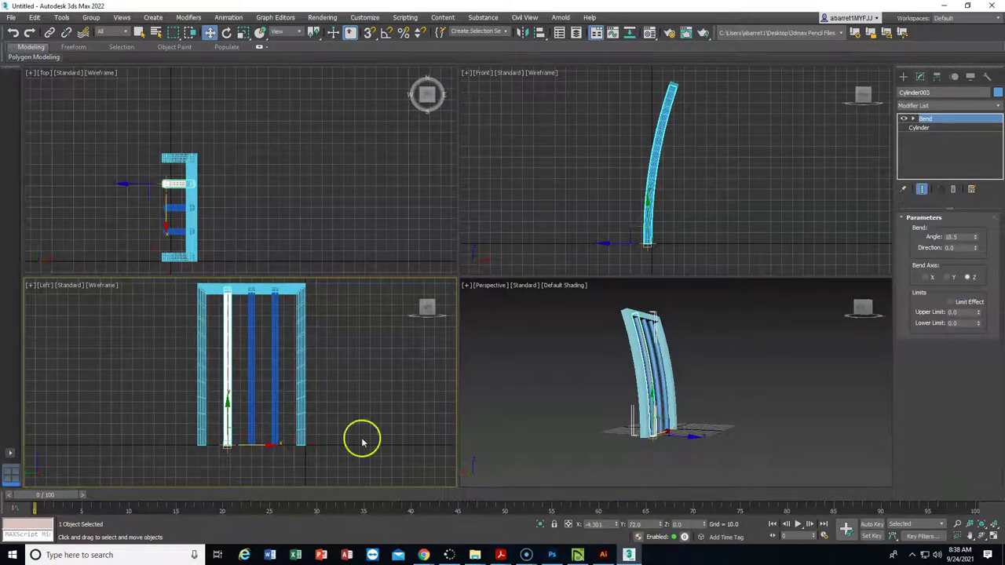
click(252, 361)
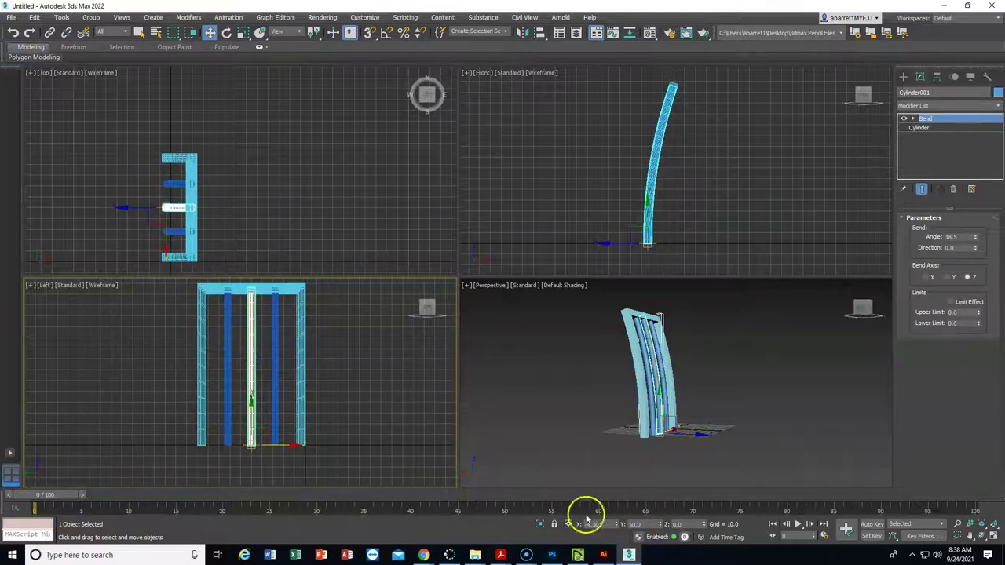
click(397, 388)
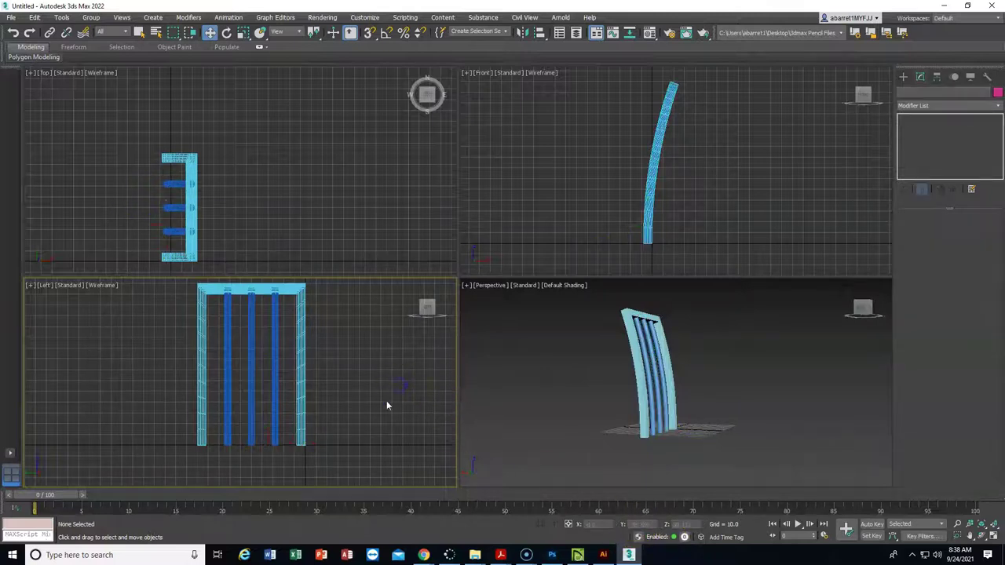
click(861, 306)
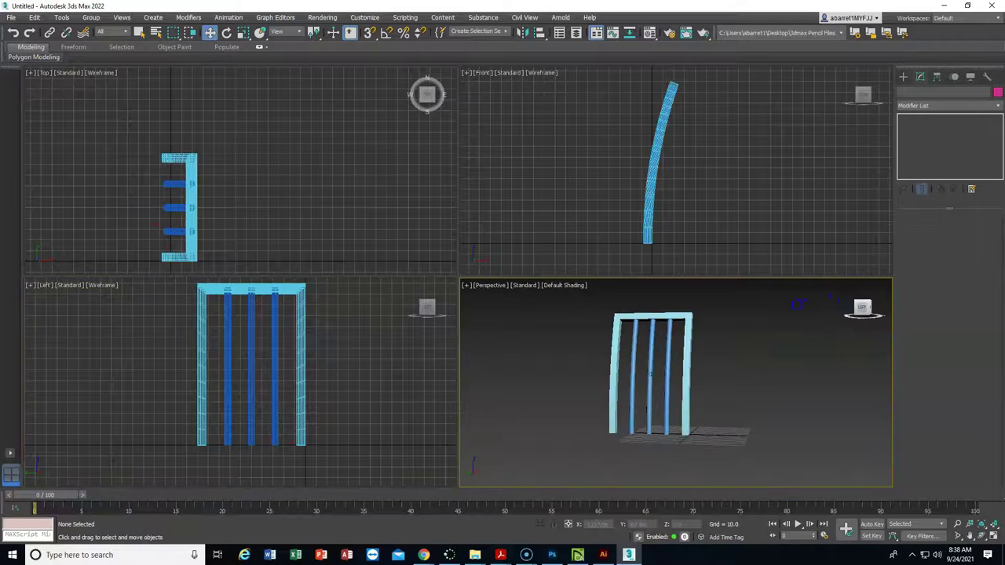
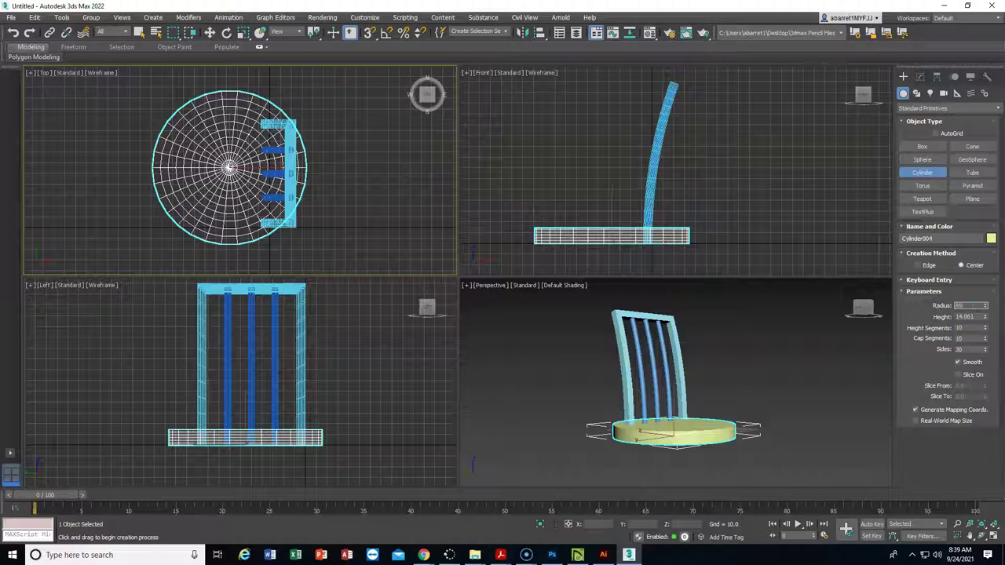
Set the seat cylinder's radius to 65 and its height to 12.
text(65)
key(Return)
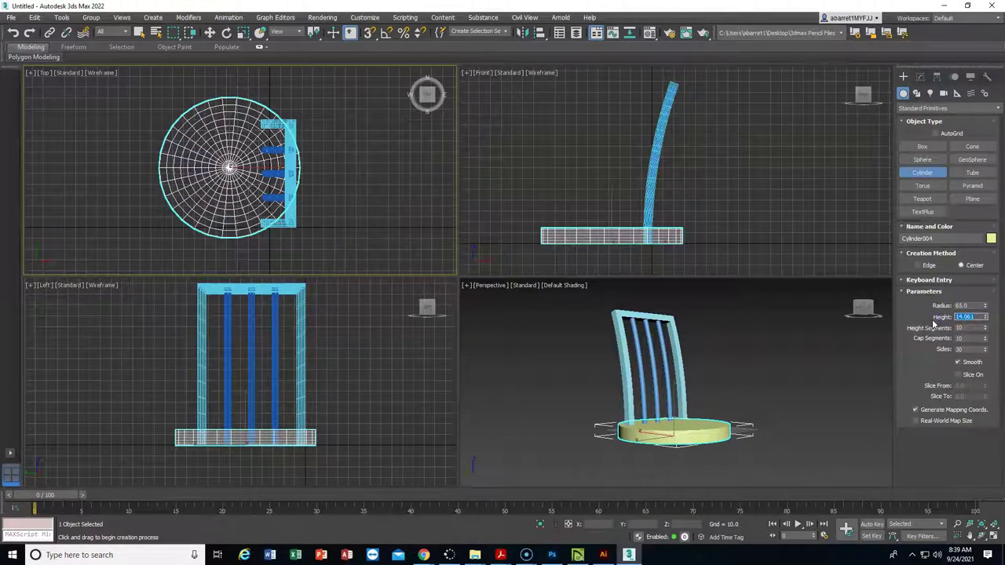
text(12)
key(Return)
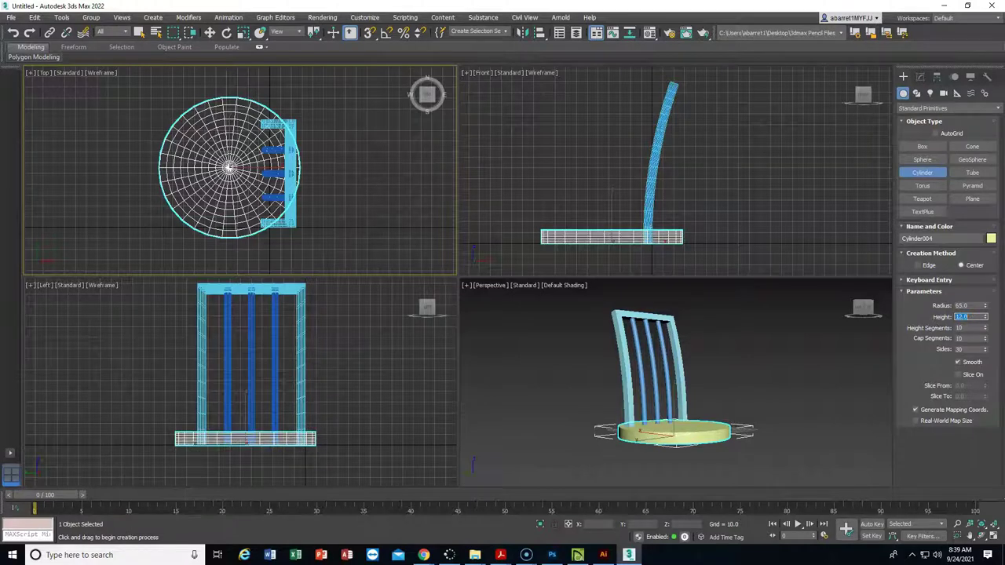
Recolor the seat cylinder medium blue from the 3ds Max palette and view it with the backrest in the Perspective view.
click(991, 238)
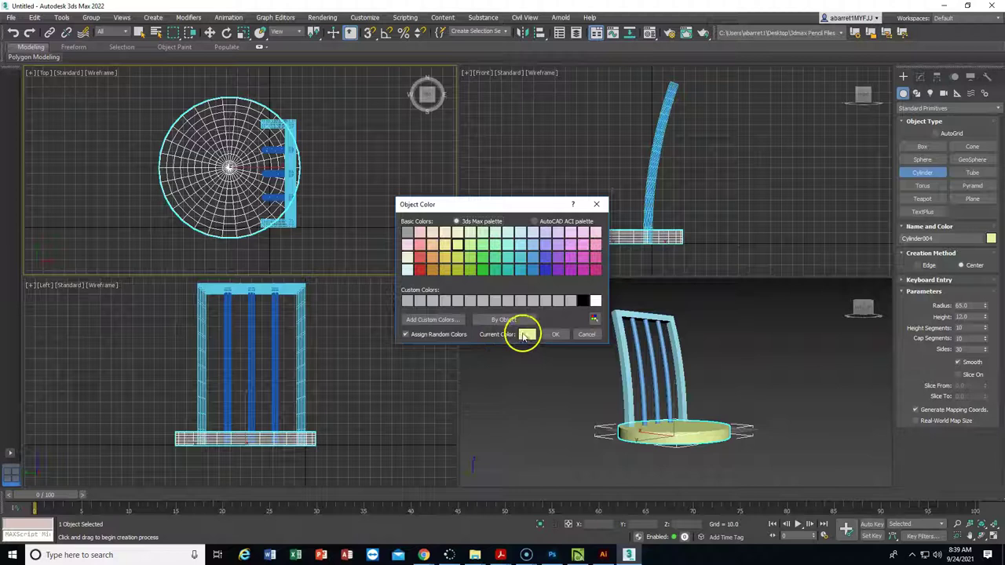
click(534, 256)
click(554, 334)
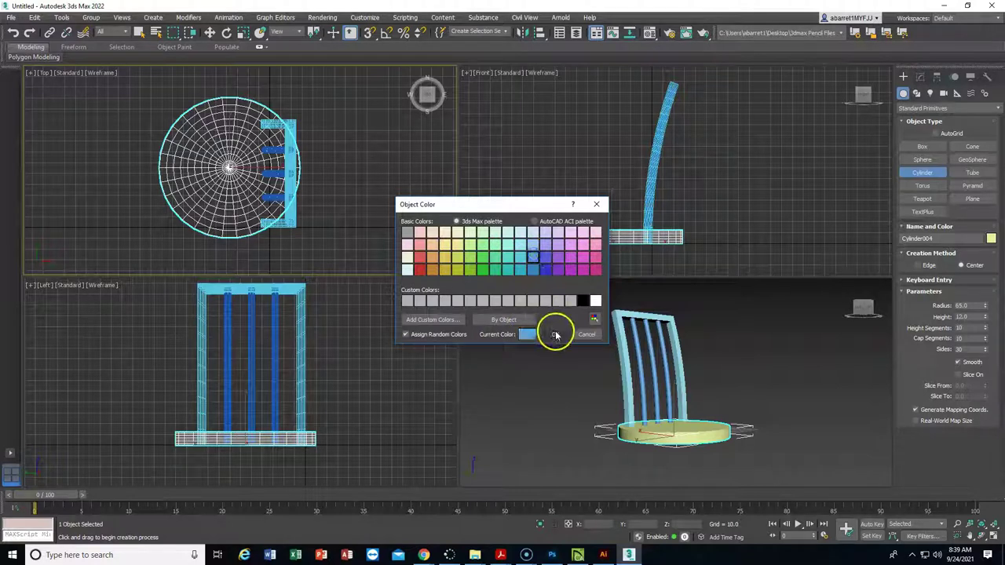
click(760, 371)
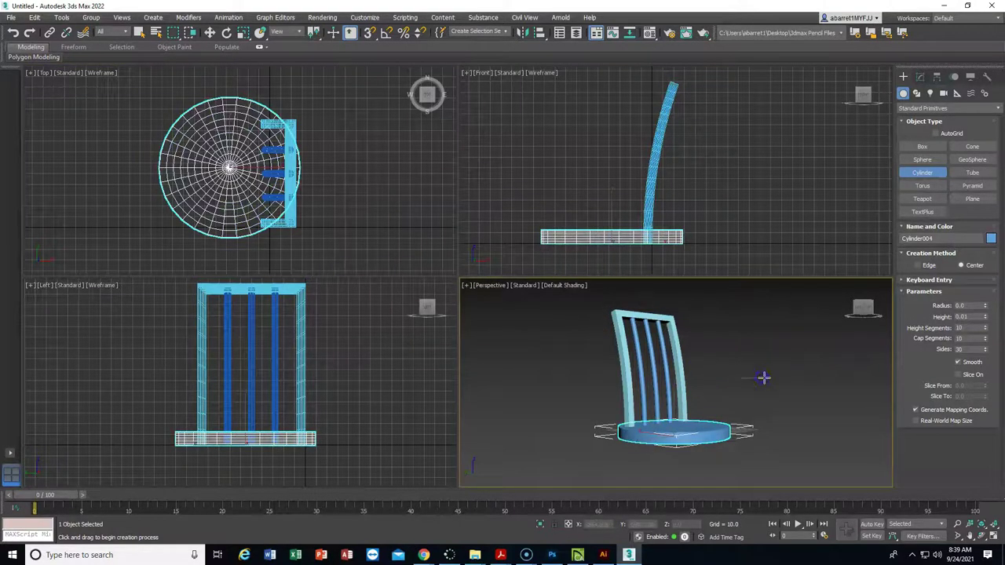
click(863, 306)
drag(822, 313, 869, 312)
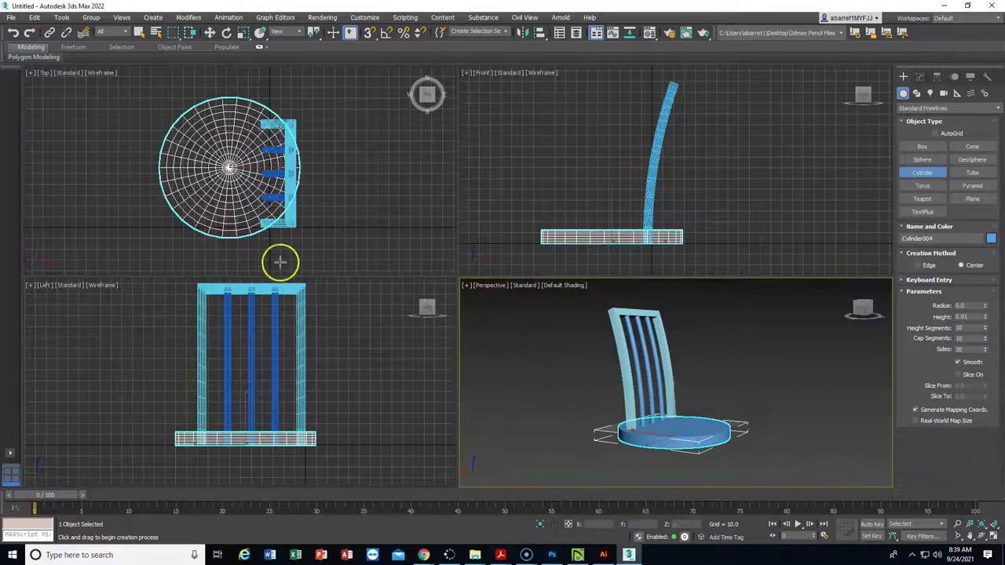
Move the seat cylinder to X 0, Y 0.
click(209, 32)
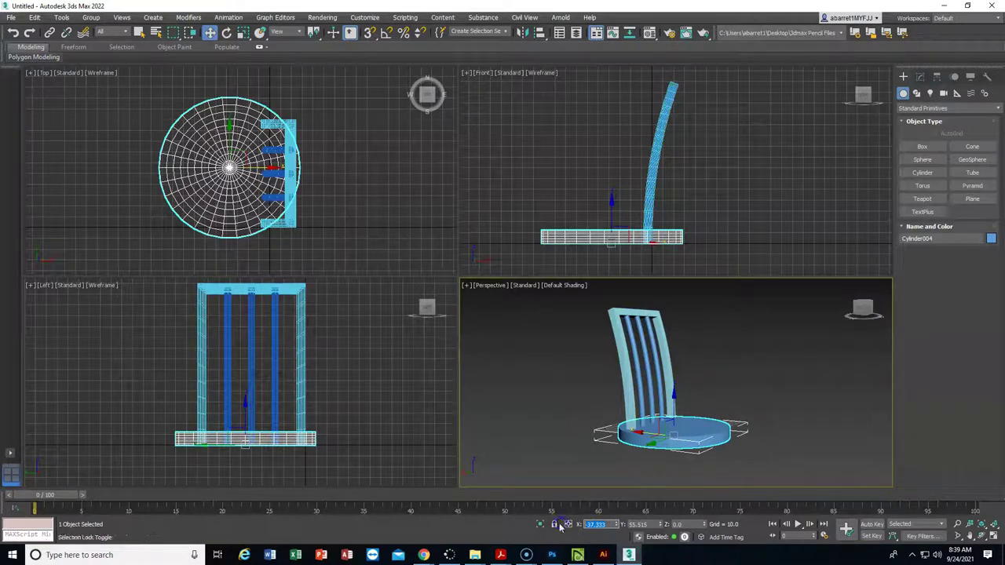
text(0)
key(Tab)
text(0)
key(Tab)
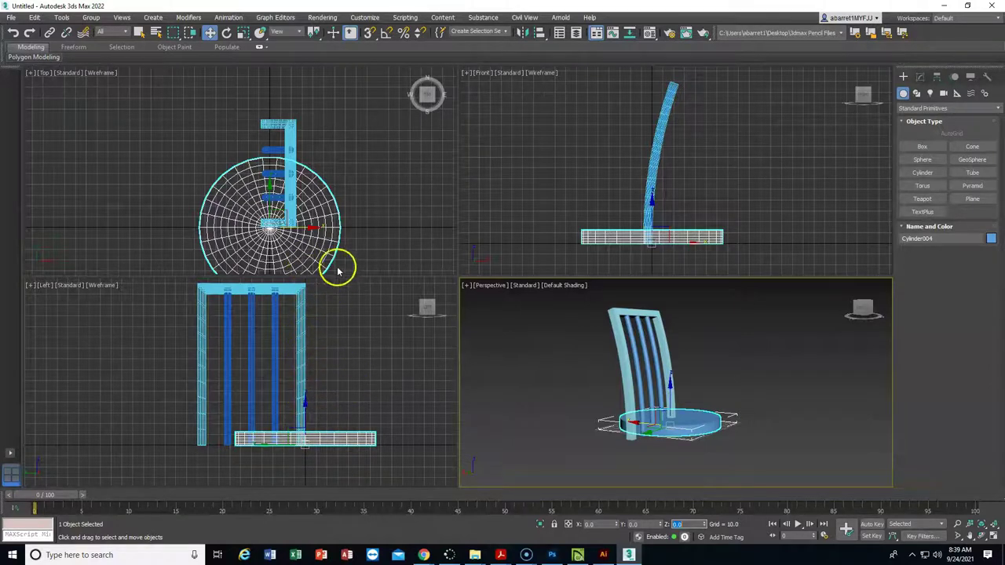
Slide the seat cylinder in the Top view to center it on the backrest's width, at about X -25.6, Y 50.9.
middle_drag(324, 186, 336, 154)
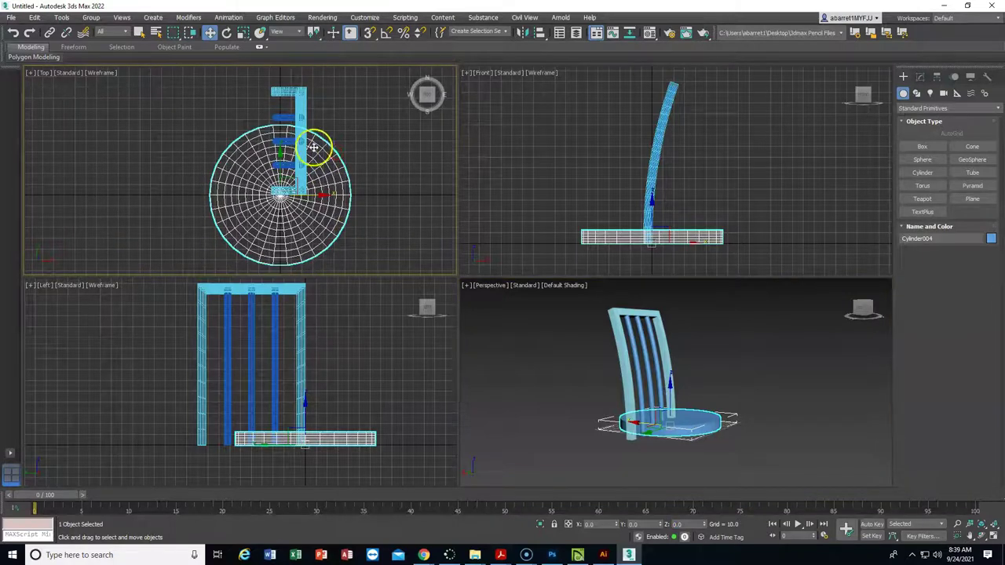
click(993, 536)
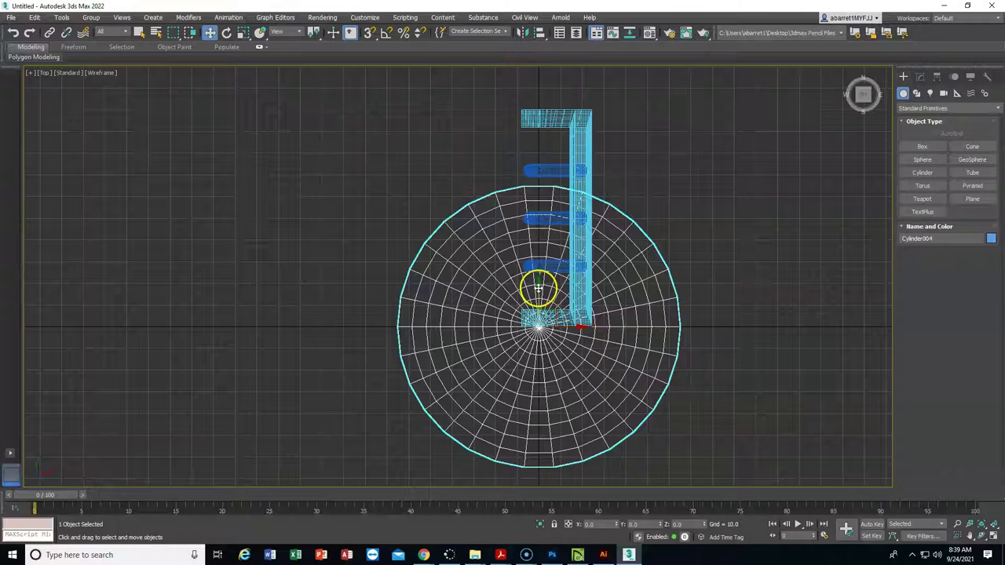
drag(539, 288, 538, 178)
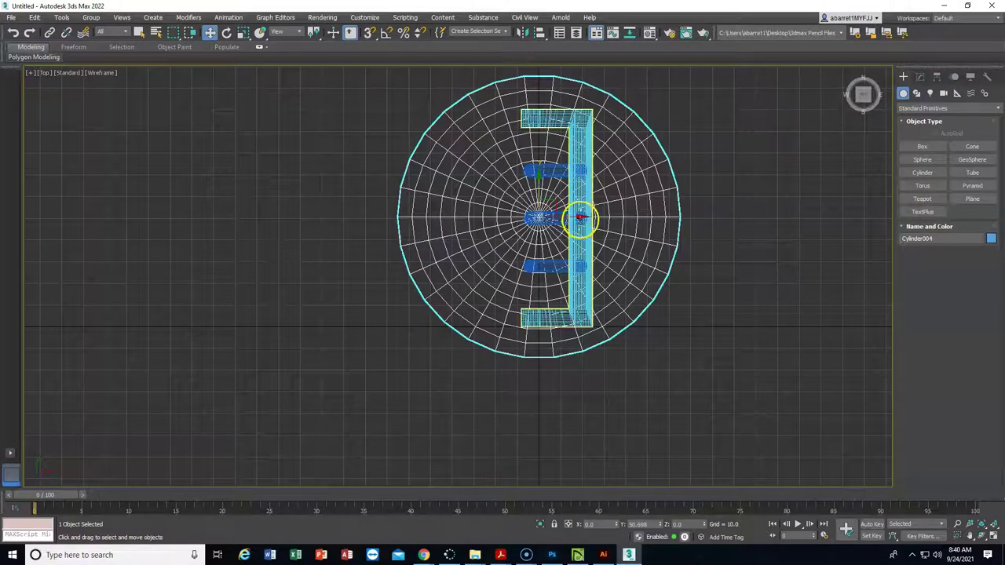
drag(578, 218, 524, 212)
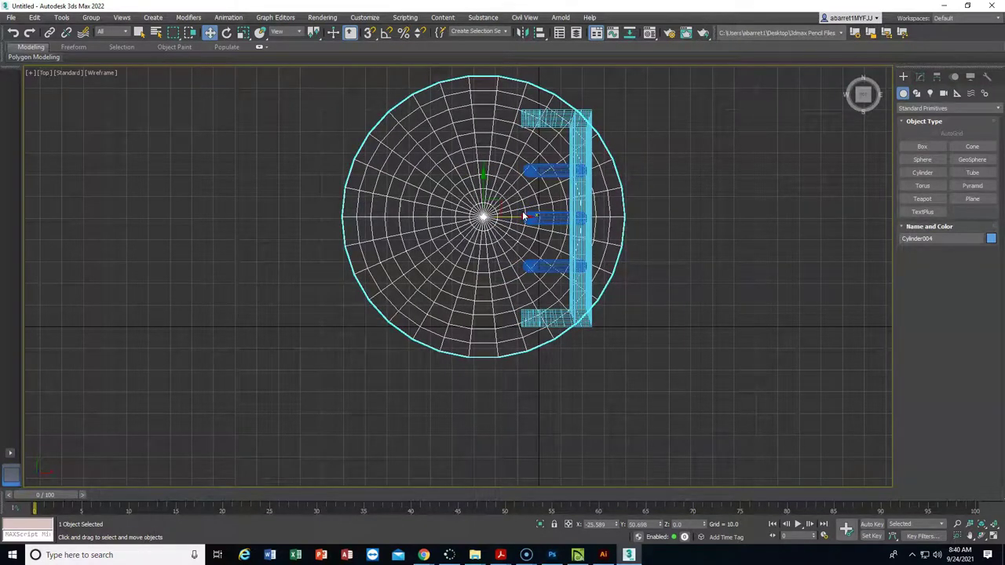
click(488, 178)
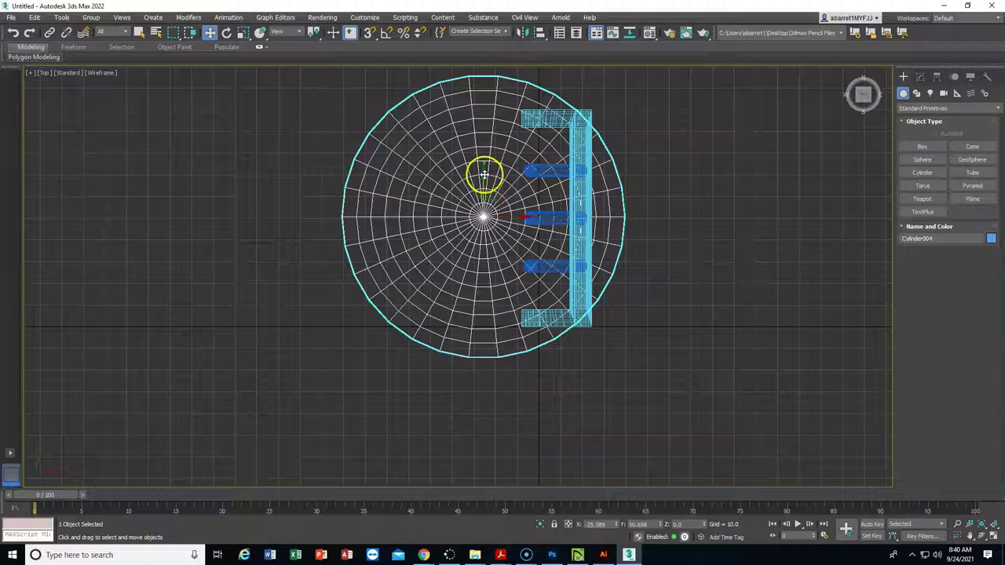
drag(484, 174, 485, 173)
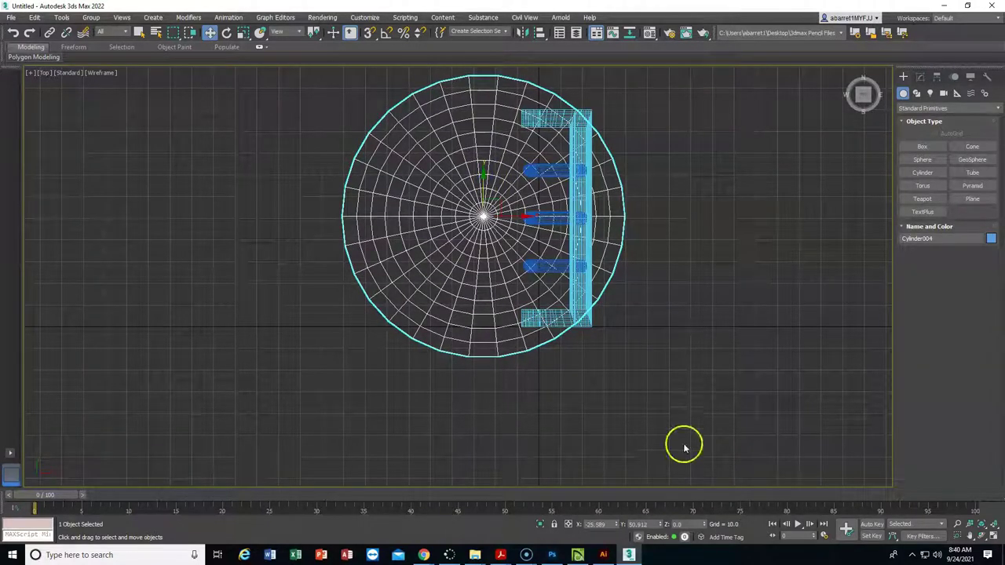
Set the seat cylinder's position to exactly Y 50 and X -25.
double_click(639, 523)
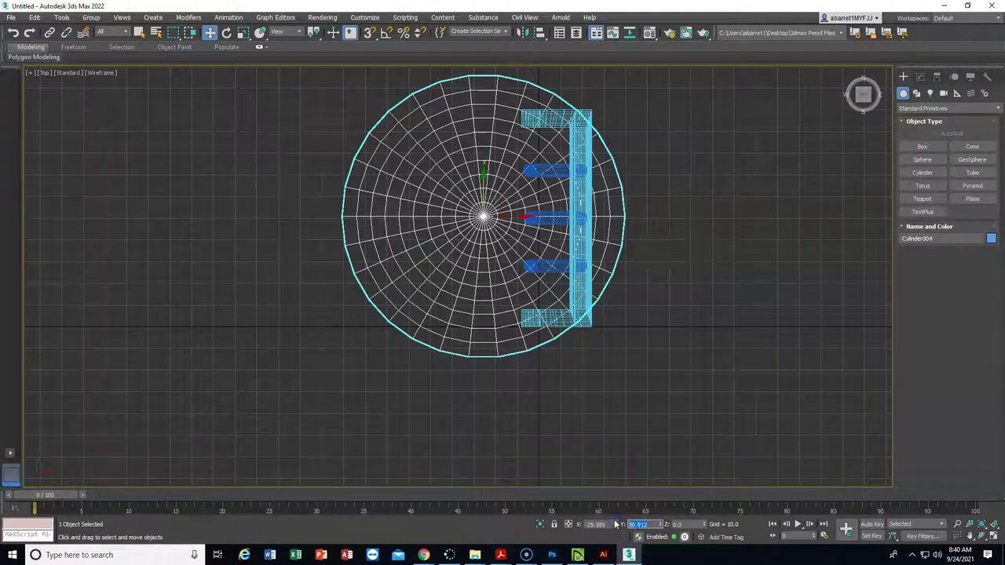
text(50)
key(Tab)
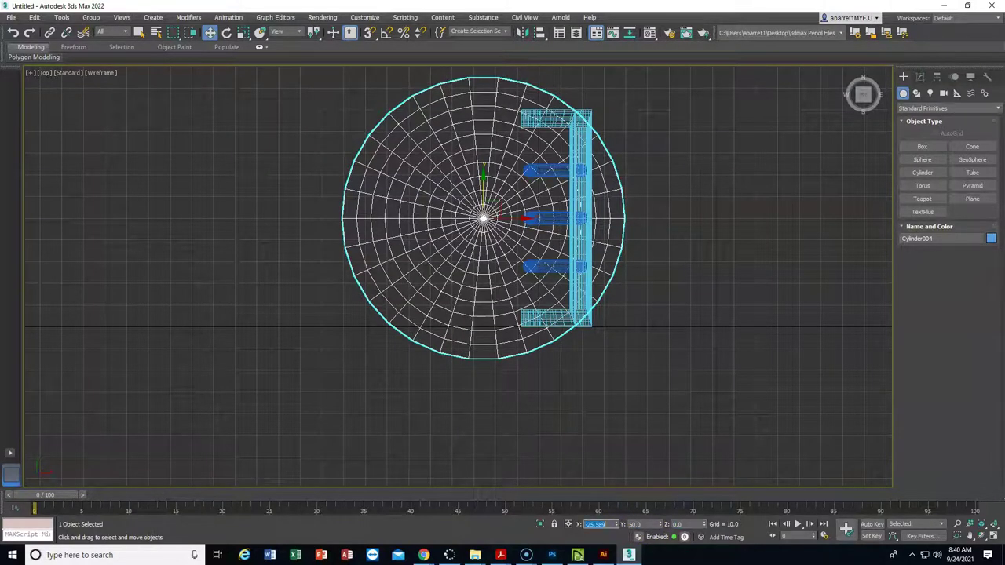
key(Return)
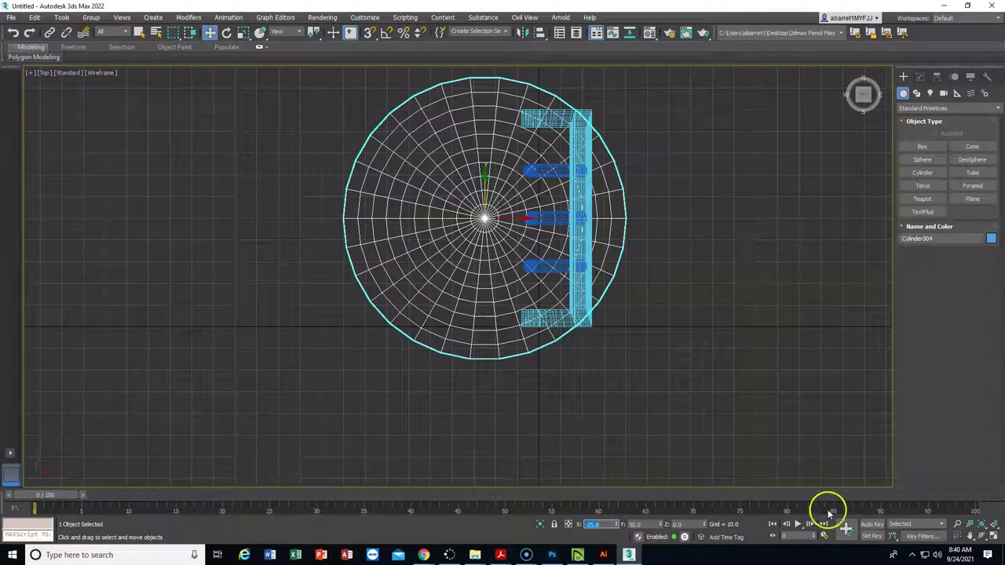
Slide the seat cylinder in the Front view to about X -45.3 so that its rear edge sits near the backrest.
click(993, 535)
click(752, 380)
click(856, 314)
drag(812, 319, 741, 312)
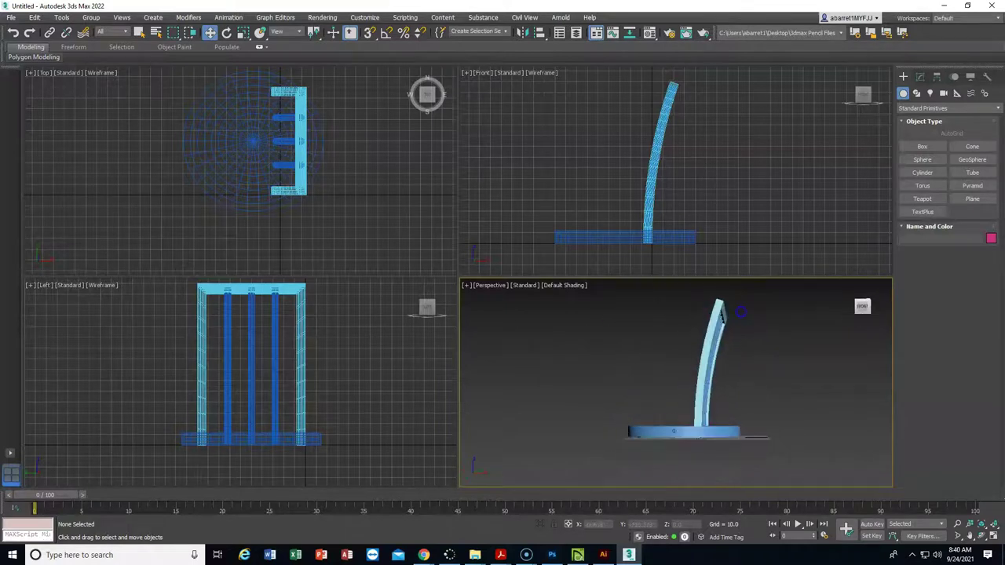
click(668, 238)
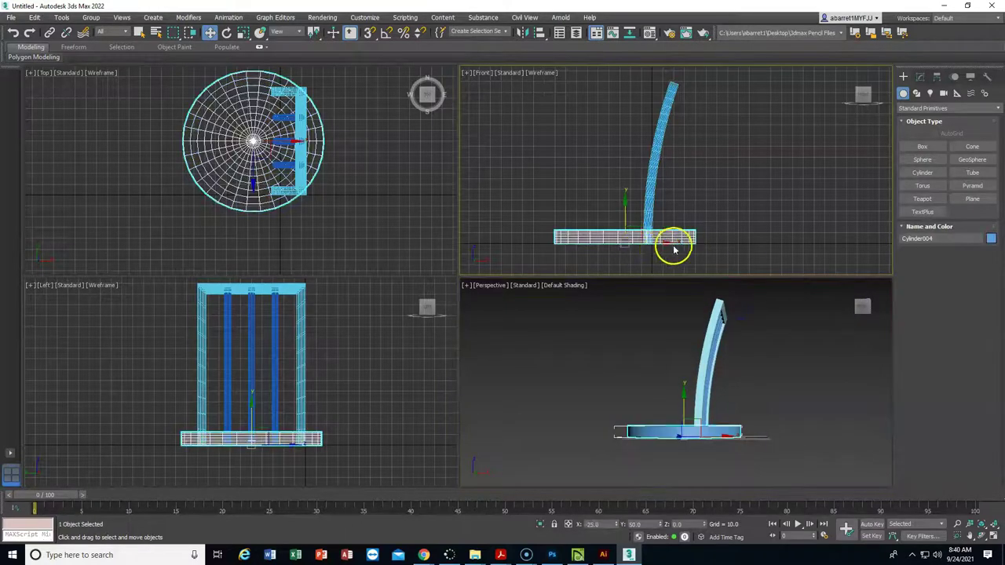
drag(666, 242, 648, 244)
scroll(282, 188, up, 6)
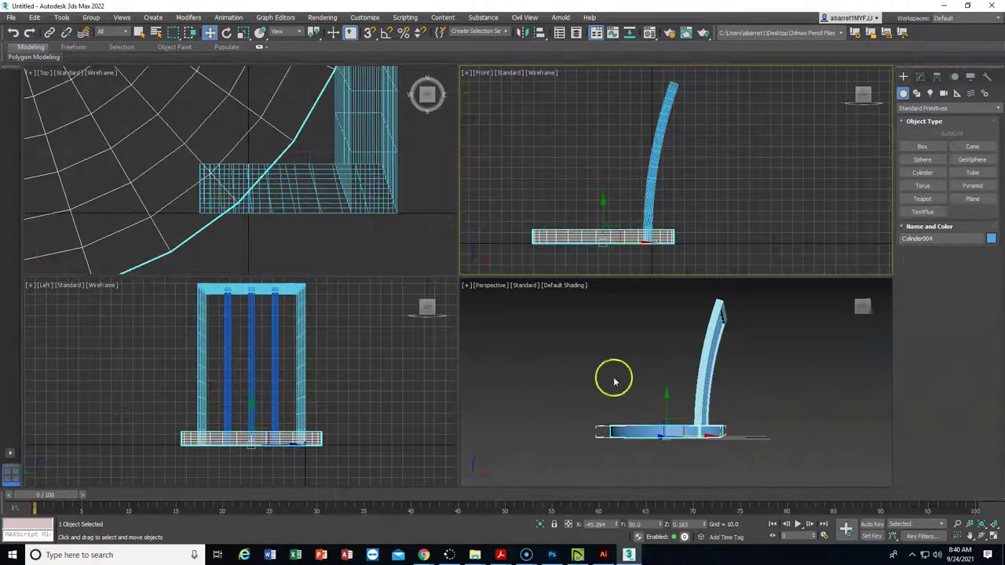
Set the seat cylinder's X position to -45 and Z to 0, then deselect it and check the chair from behind.
drag(857, 307, 491, 303)
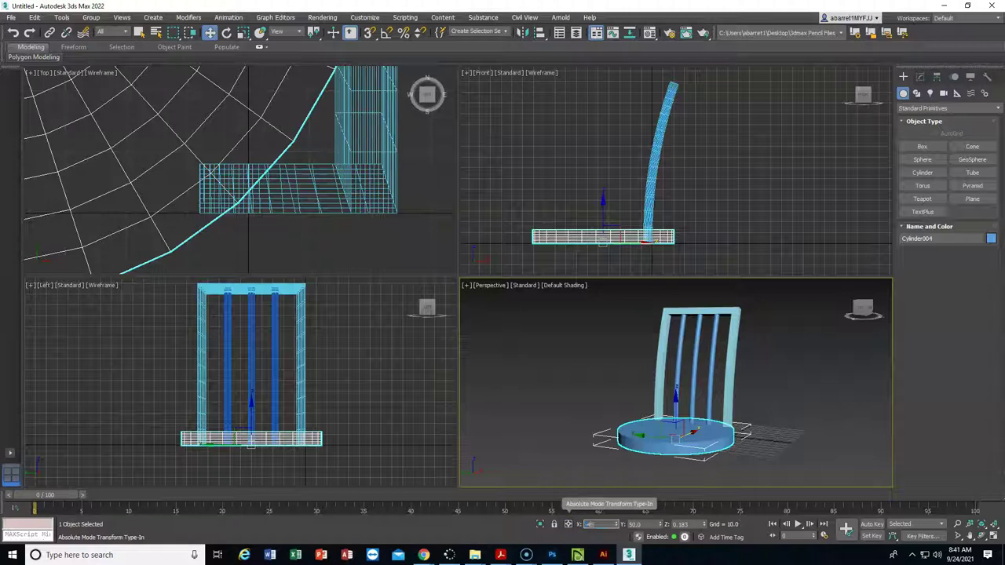
double_click(597, 524)
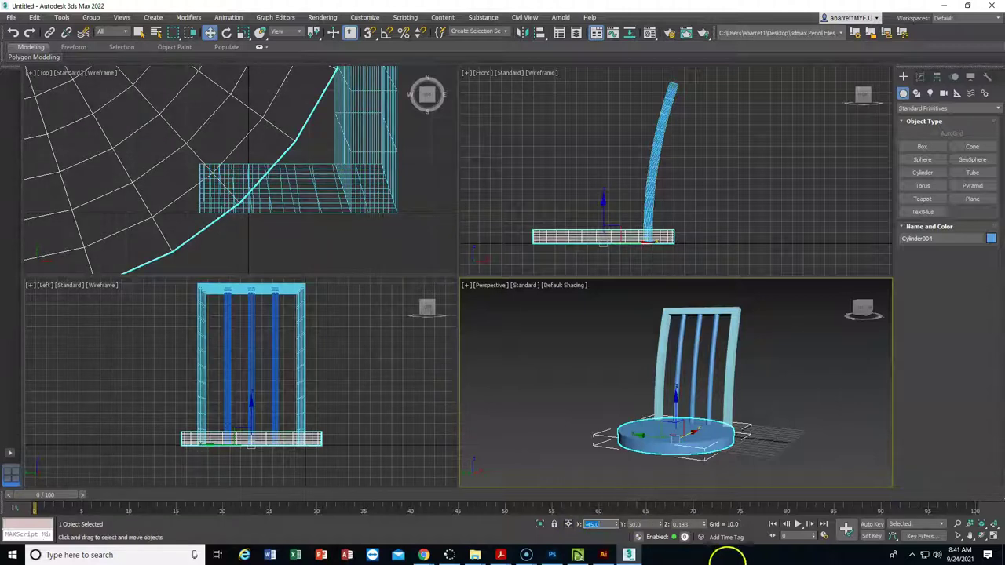
drag(692, 524, 654, 525)
text(0)
key(Return)
click(776, 441)
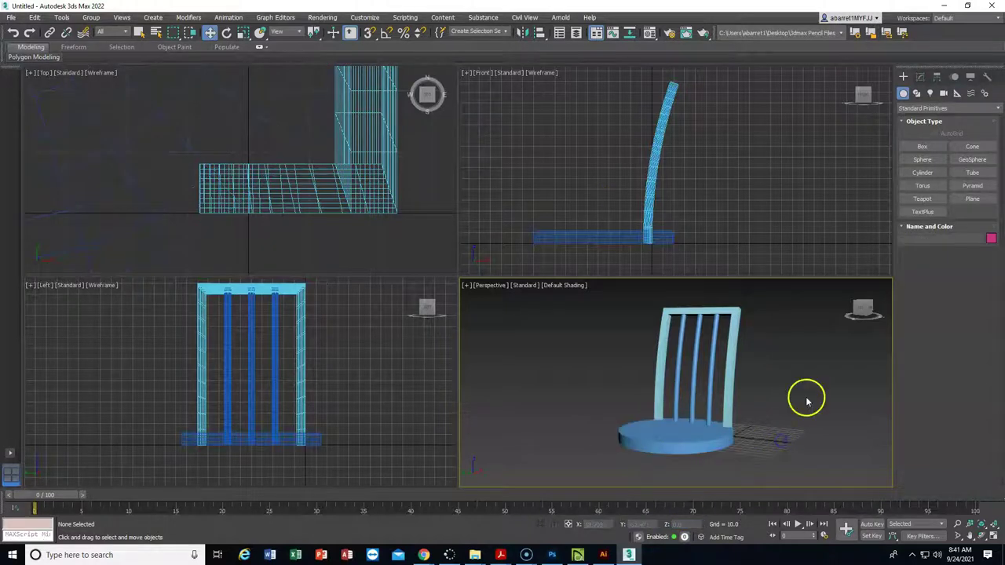
drag(861, 314, 863, 311)
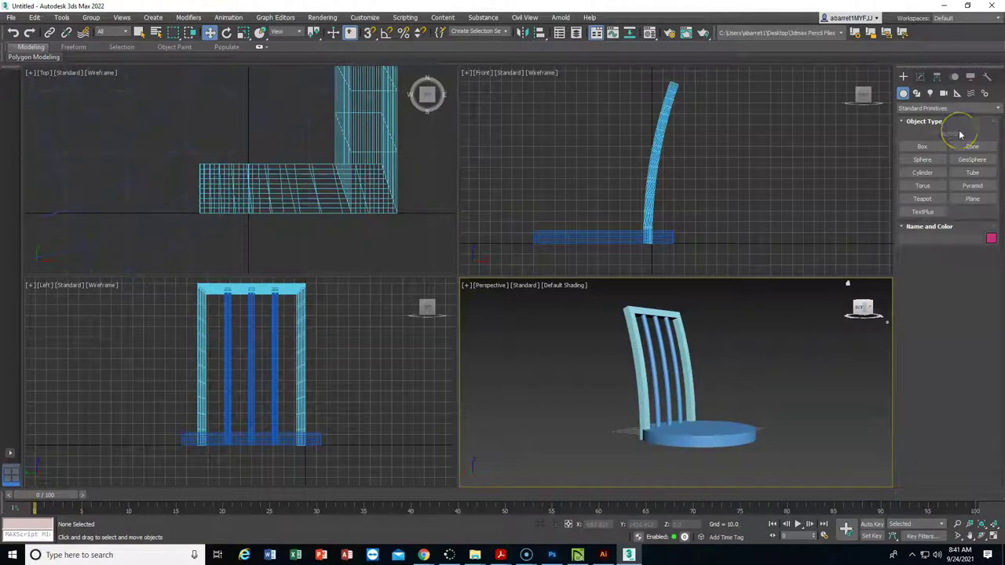
Create a ChamferCyl cushion from the seat's center in the Top view, about 51.9 in radius, 14.7 high, with a fillet of about 5.5.
click(920, 107)
click(922, 131)
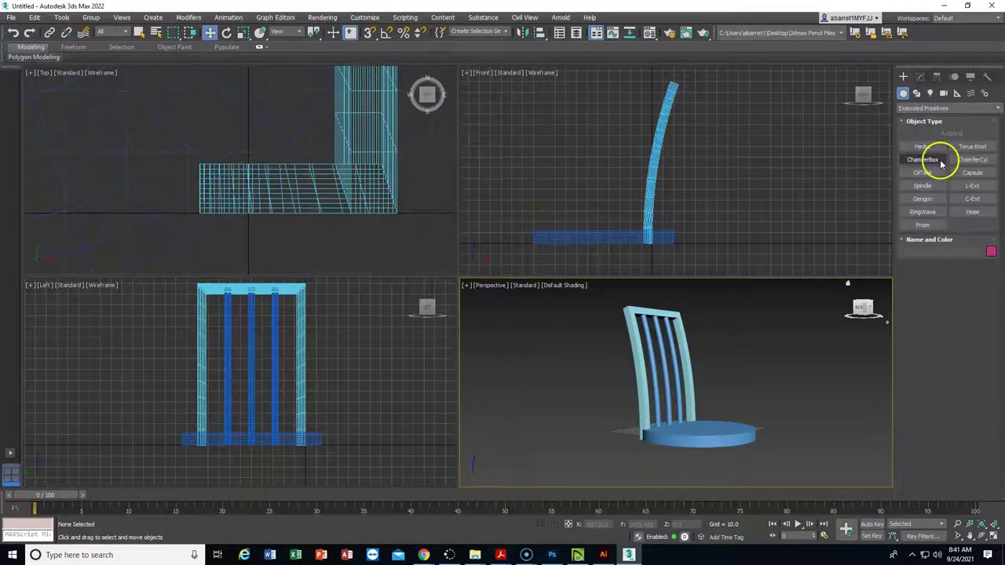
click(971, 159)
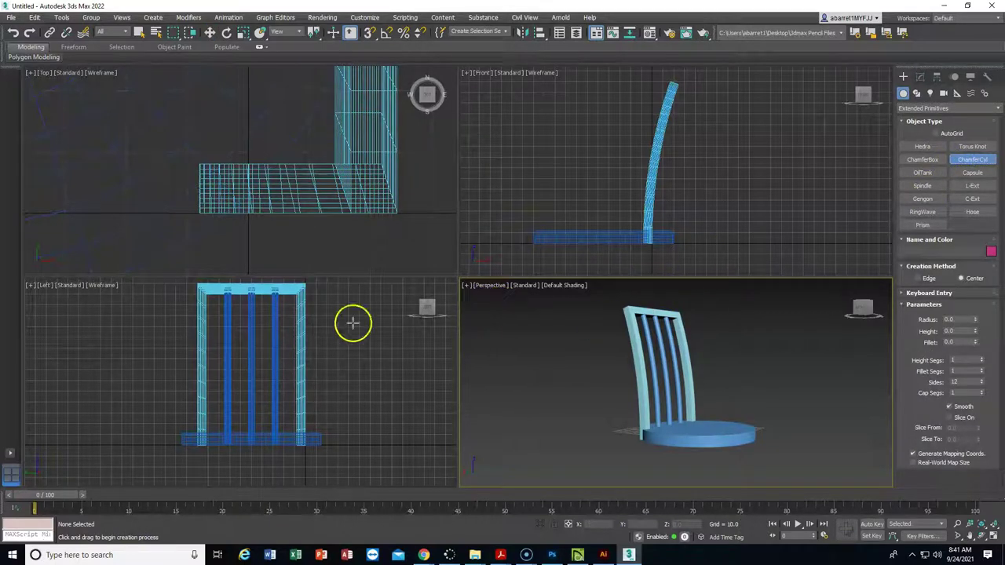
middle_drag(324, 250, 377, 265)
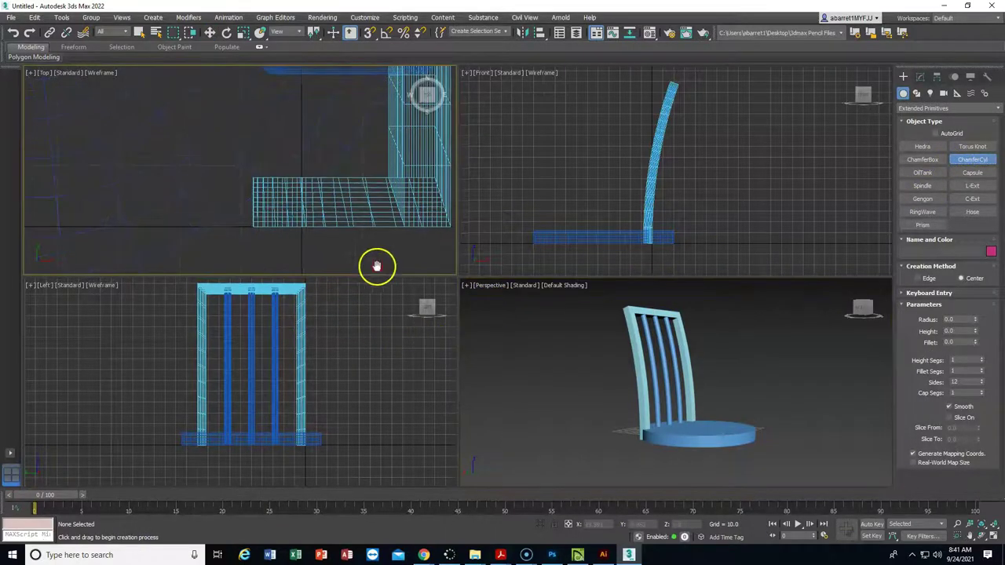
scroll(378, 264, down, 5)
scroll(378, 261, down, 2)
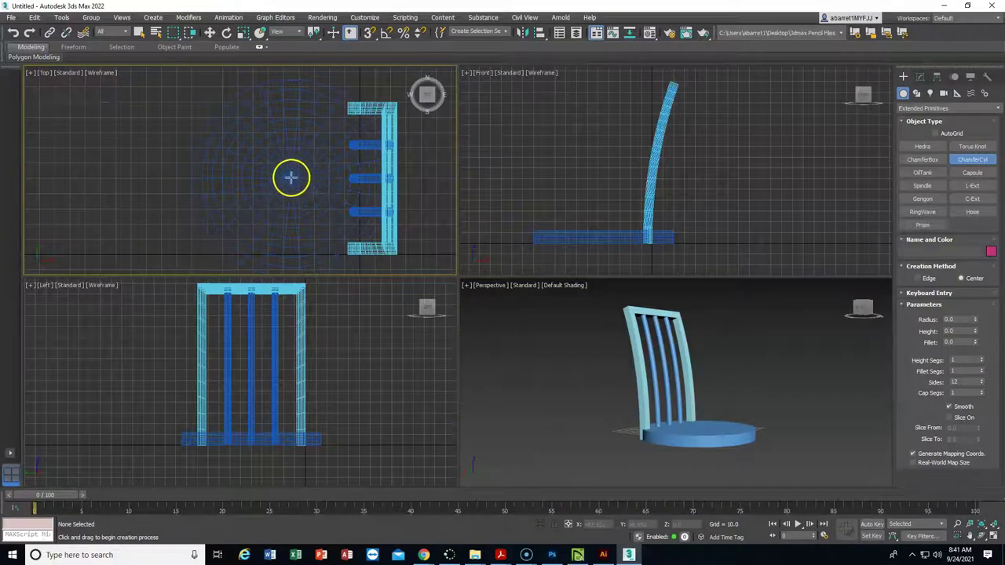
click(293, 178)
drag(301, 186, 337, 242)
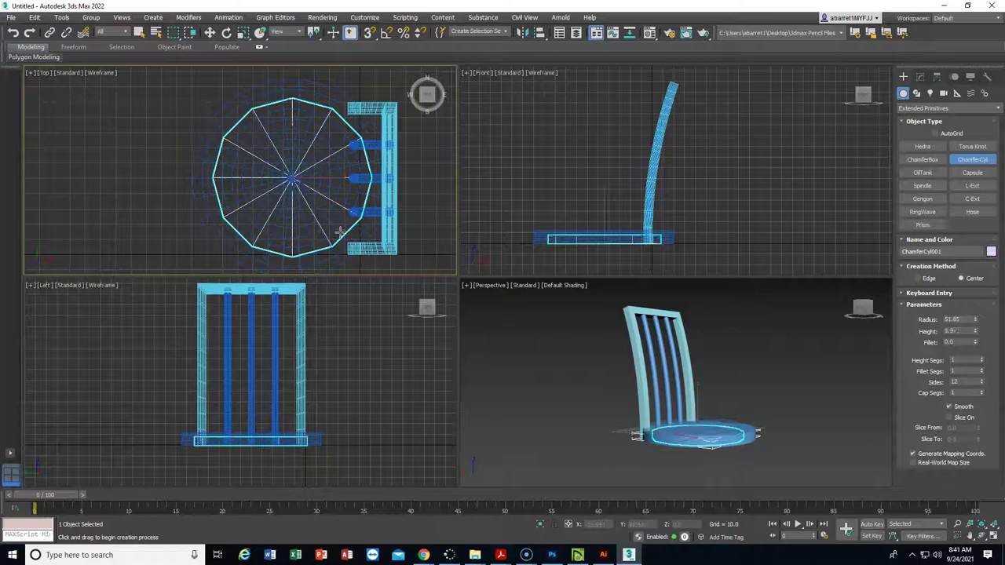
click(341, 219)
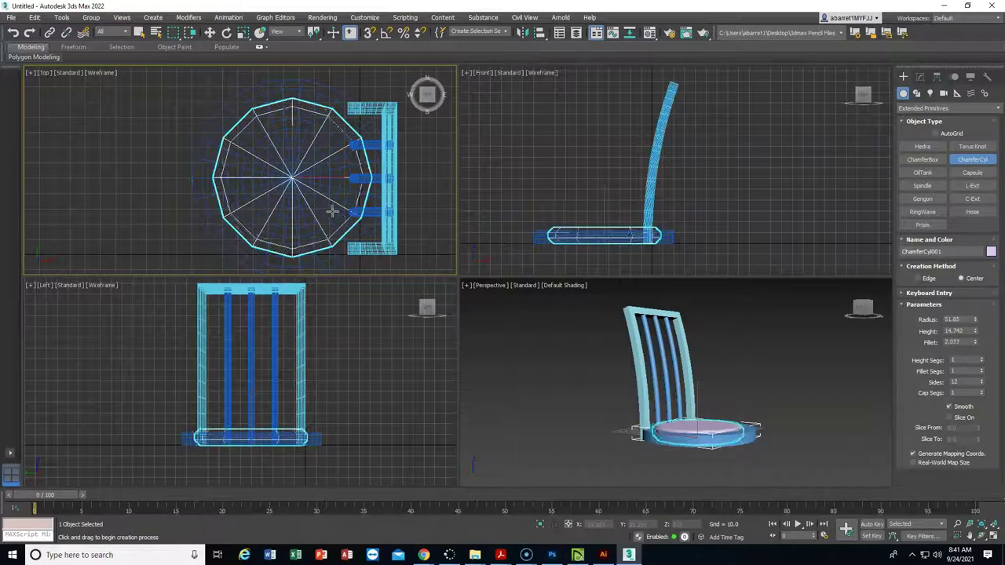
Raise the chamfer cylinder cushion to about Z 7 on the seat and recolor it white.
click(210, 32)
mouse_move(602, 204)
mouse_down()
mouse_move(601, 188)
mouse_move(602, 201)
mouse_up()
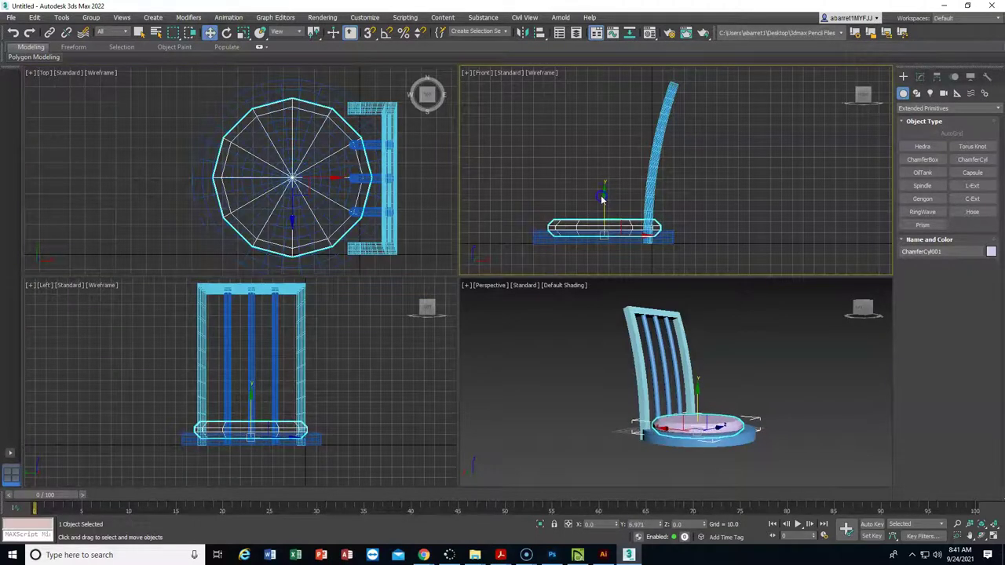
click(992, 253)
click(595, 300)
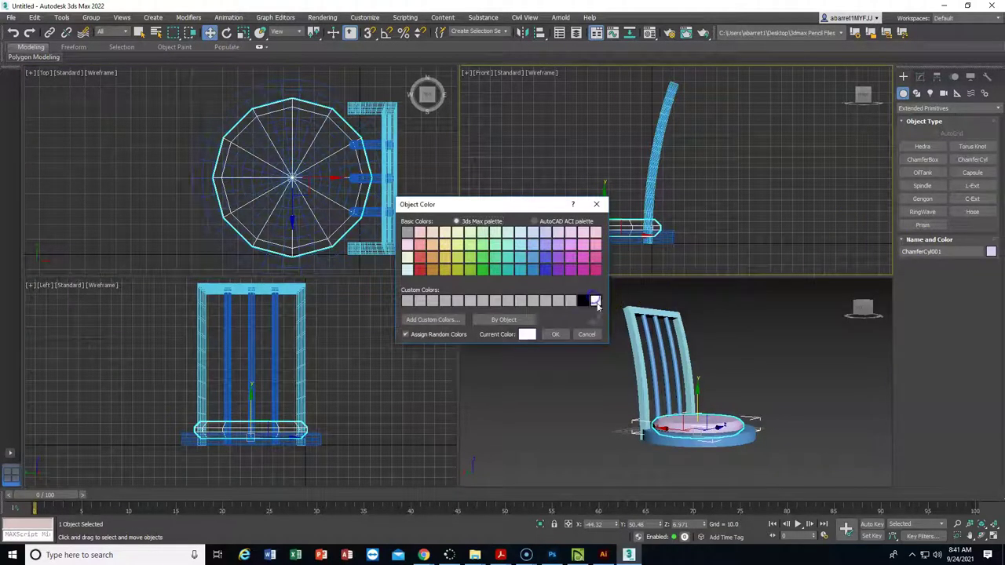
click(556, 335)
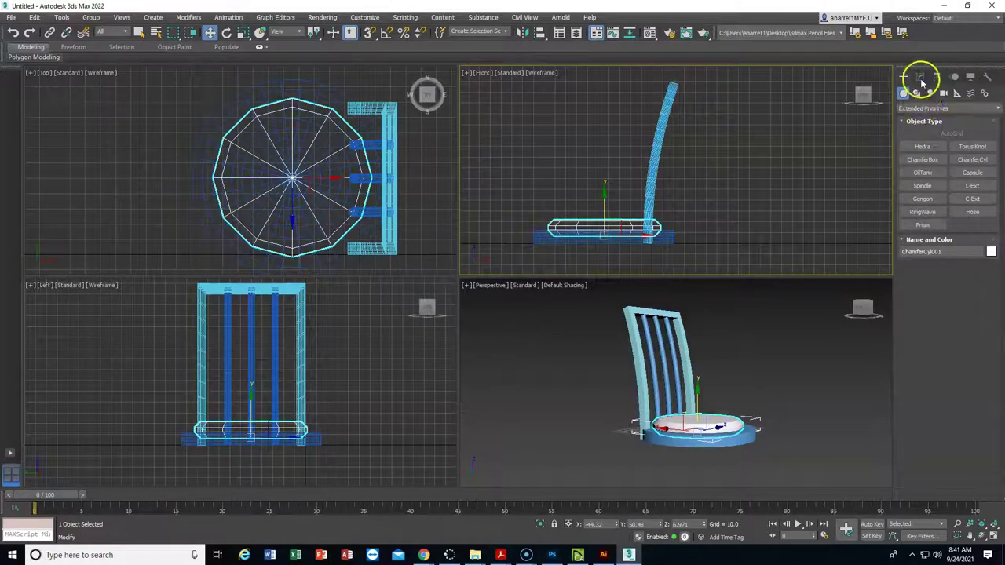
Set the chamfer cylinder cushion's radius to 50 and its height to 15.
click(921, 76)
double_click(950, 232)
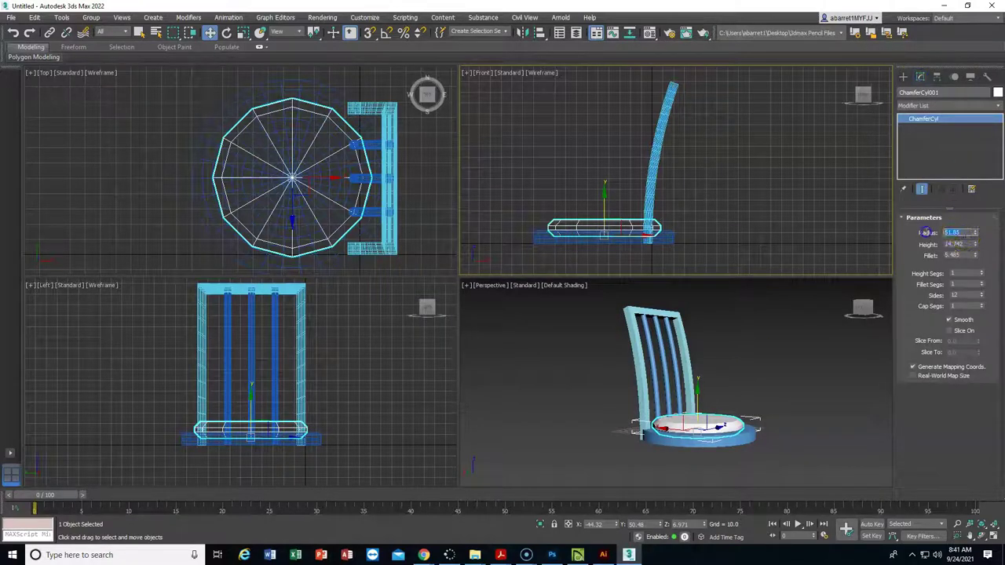
click(864, 310)
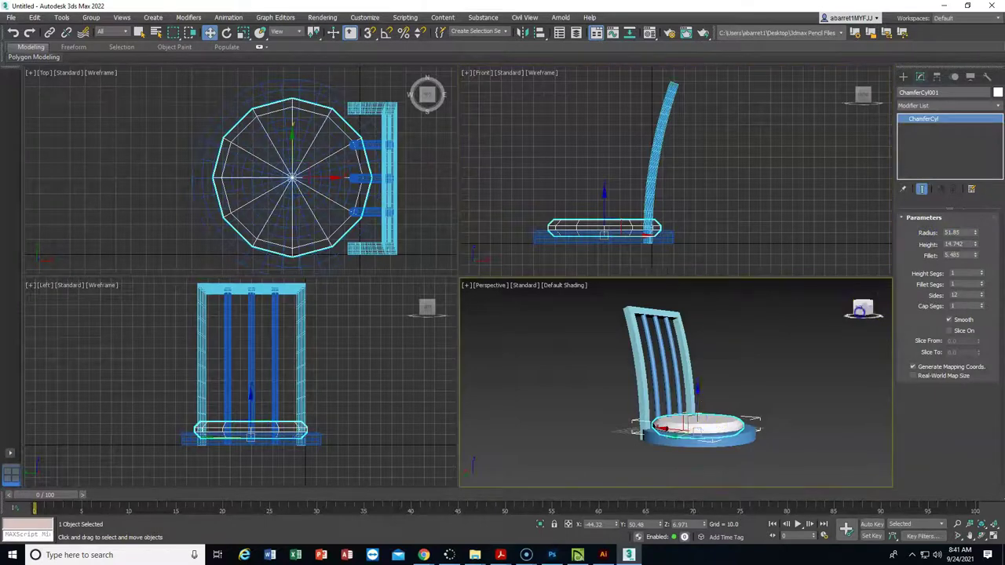
drag(837, 314, 850, 307)
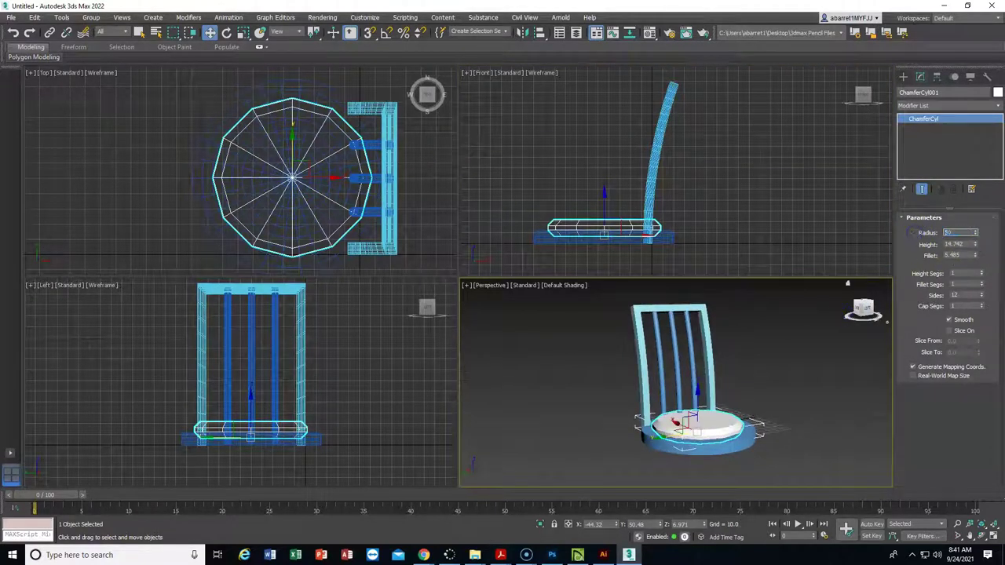
text(50)
key(Return)
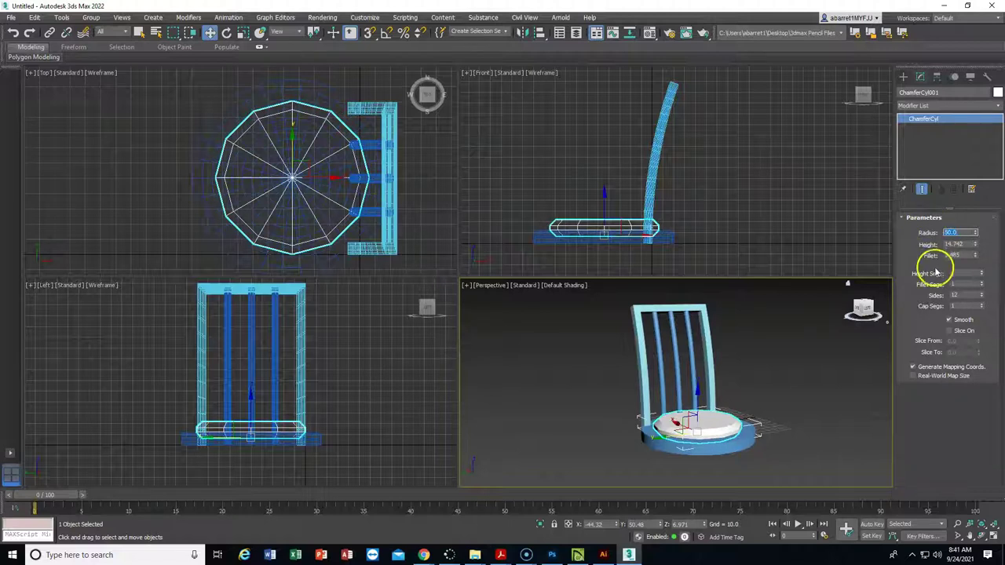
key(Tab)
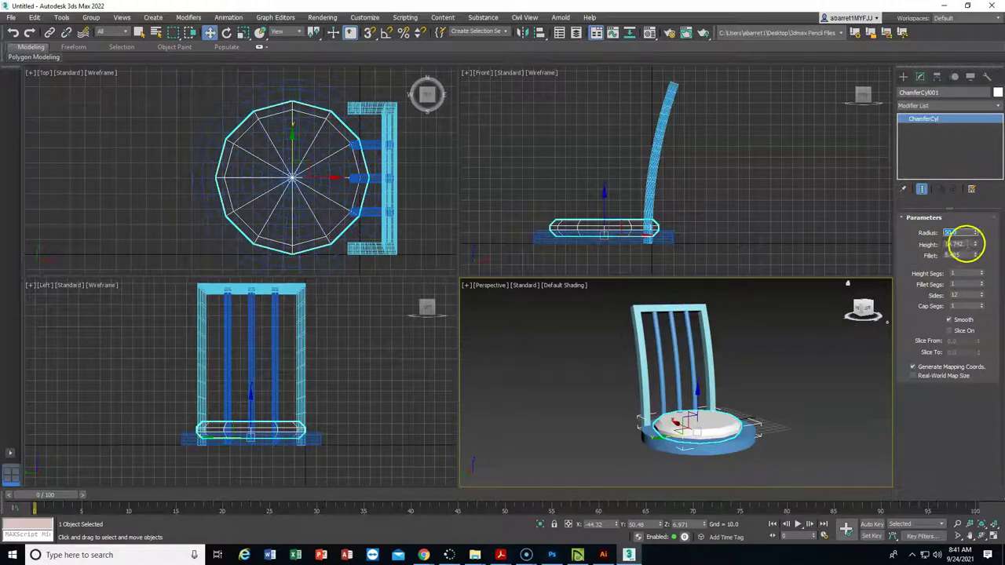
text(15)
key(Return)
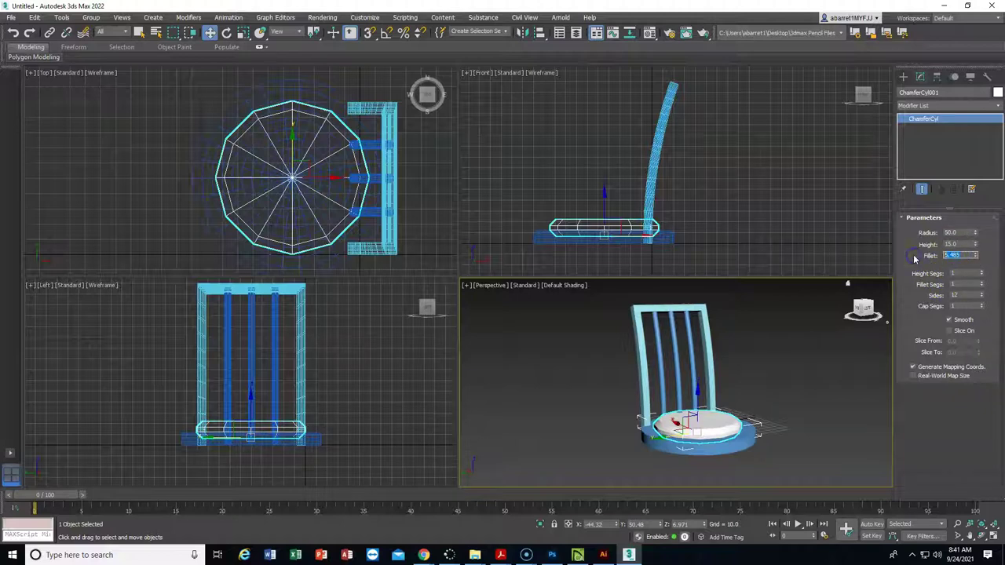
Set the cushion's height segments to 10, fillet segments to 10 and sides to 30 to smooth its outline.
click(958, 272)
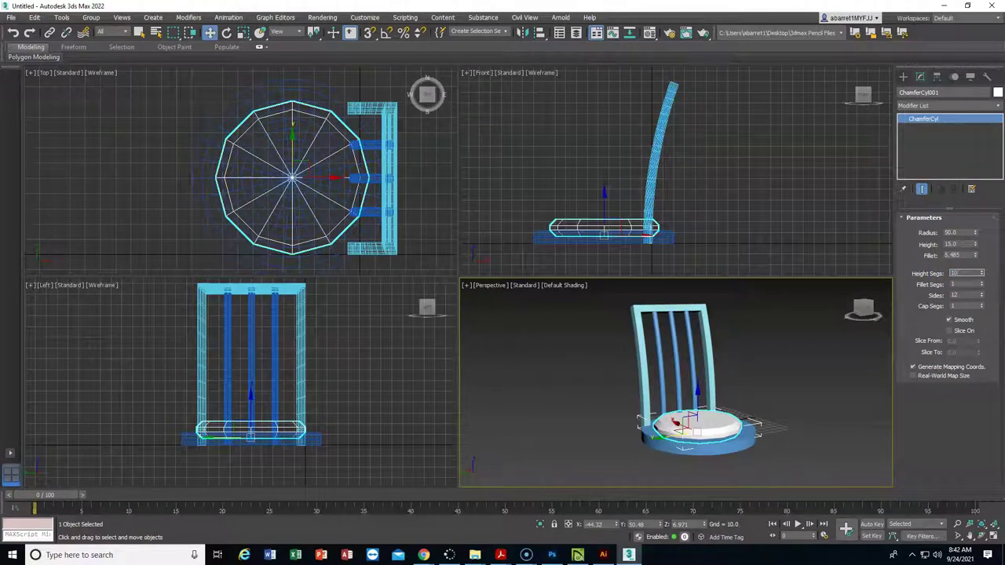
text(10)
key(Tab)
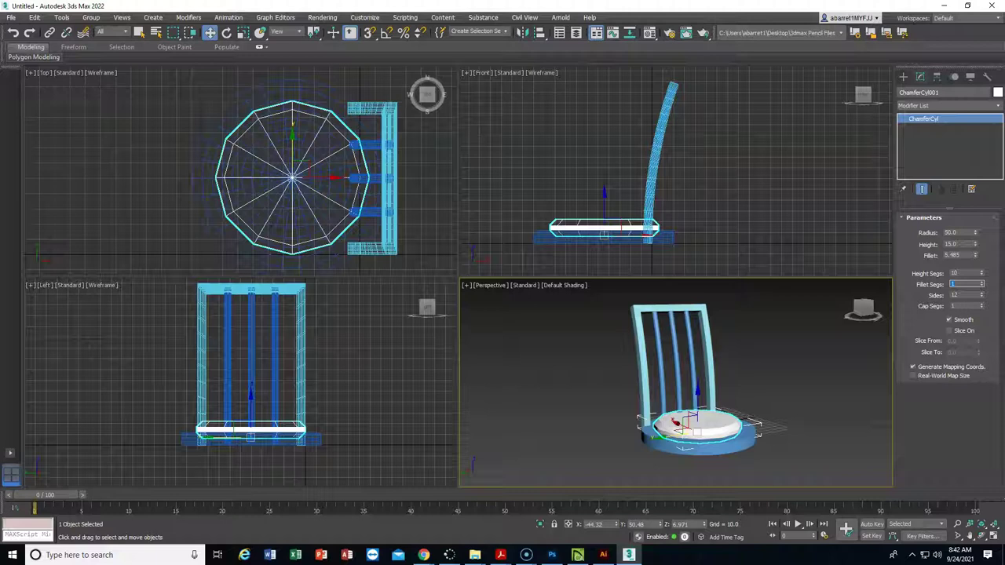
text(10)
key(Tab)
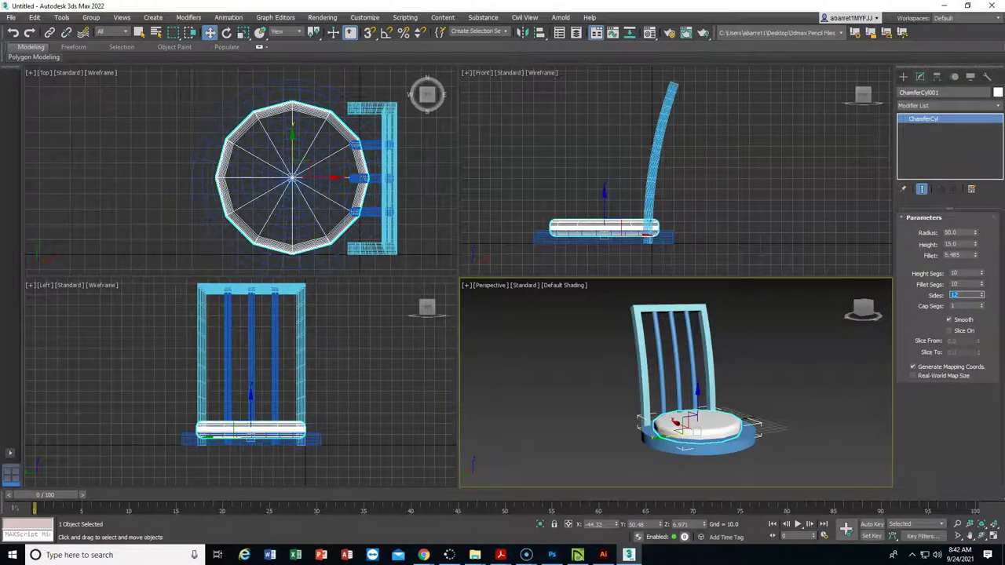
text(30)
key(Return)
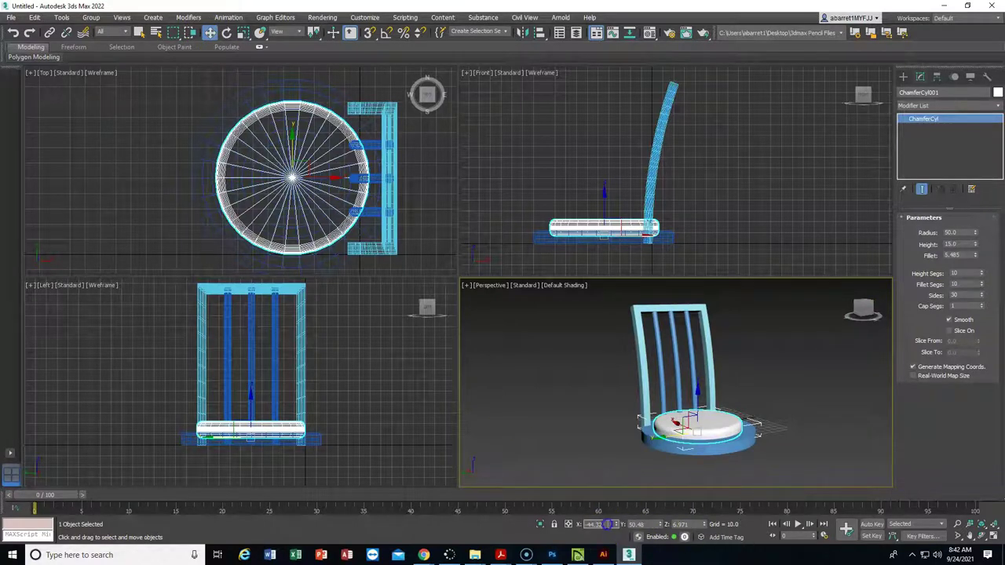
Place the cushion at X -45, Y 50, Z 7, then deselect it and check the chair in perspective.
double_click(646, 525)
click(599, 524)
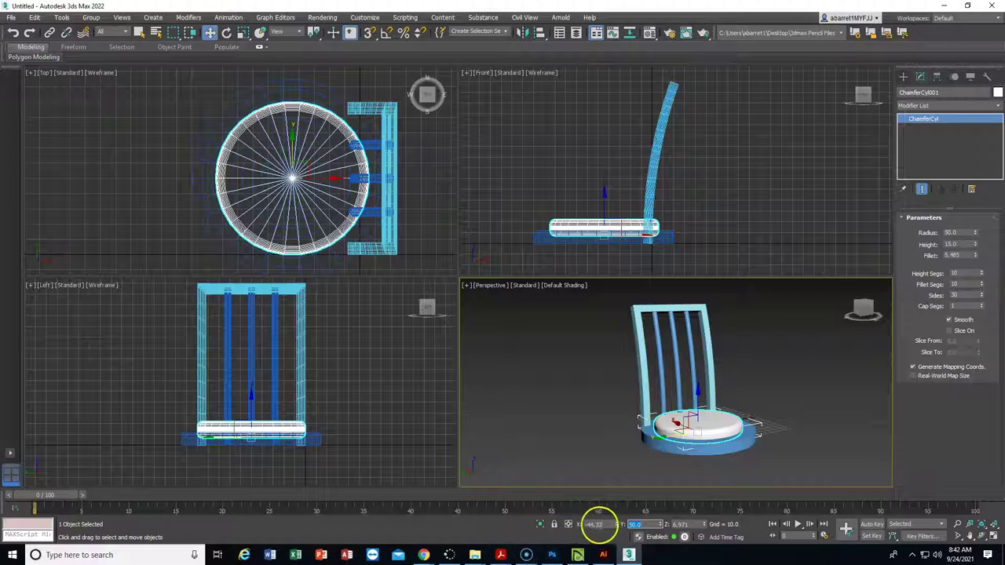
drag(603, 524, 571, 524)
key(BackSpace)
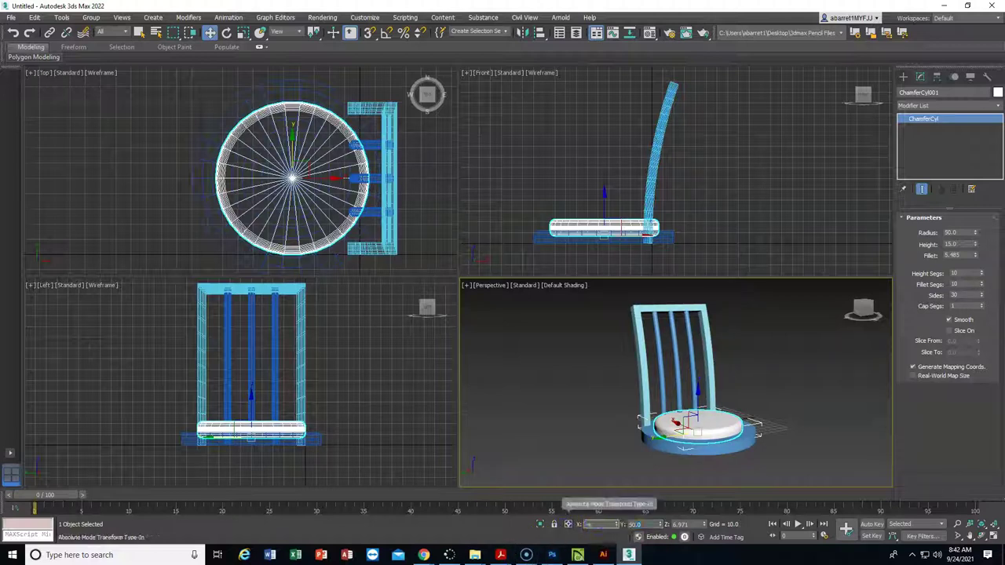
key(Return)
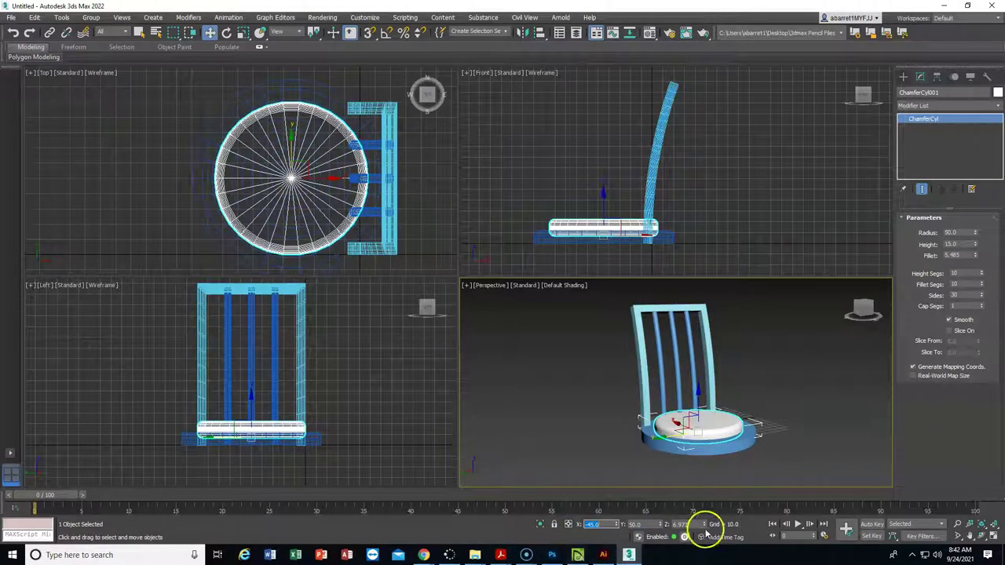
key(Return)
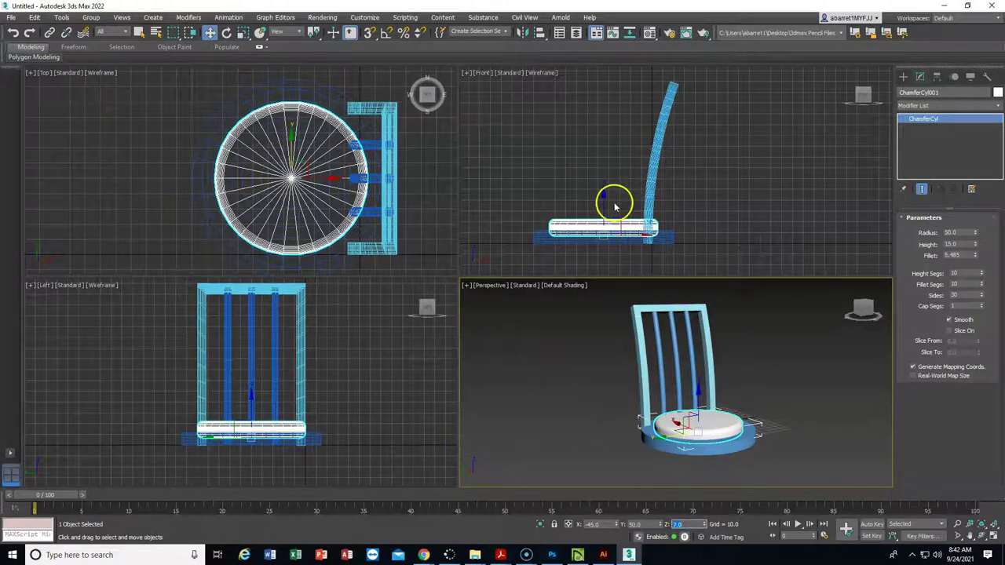
click(795, 378)
mouse_move(864, 312)
mouse_down()
mouse_move(890, 314)
mouse_move(843, 309)
mouse_move(877, 310)
mouse_move(869, 312)
mouse_up()
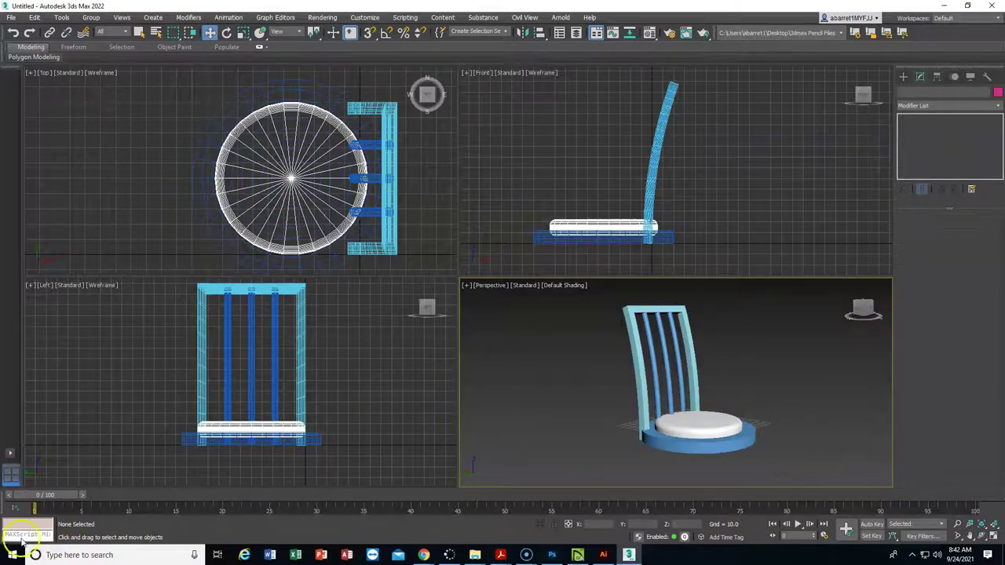
click(17, 540)
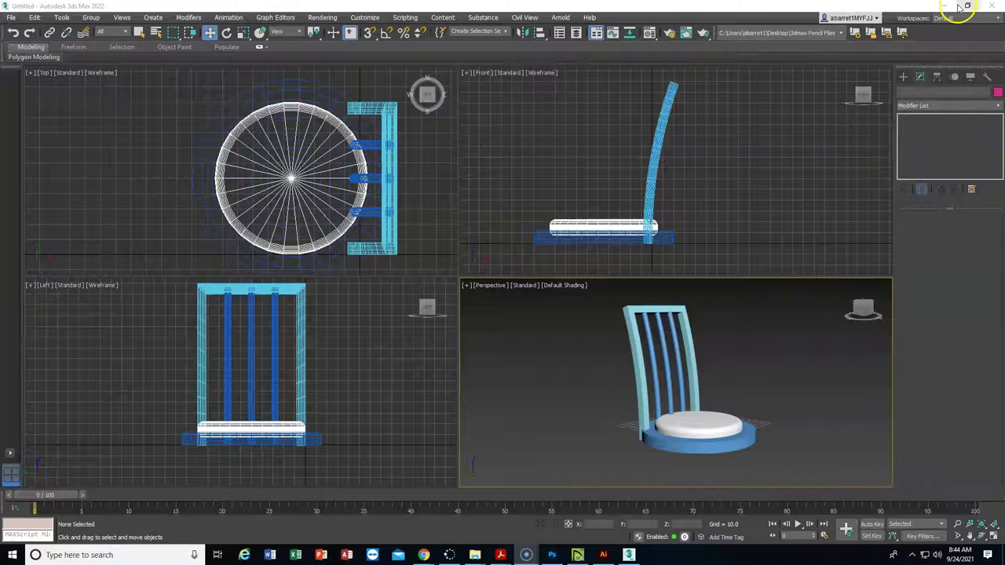
Activate the Line spline tool and maximize the Front view with room below the seat for a leg.
click(904, 78)
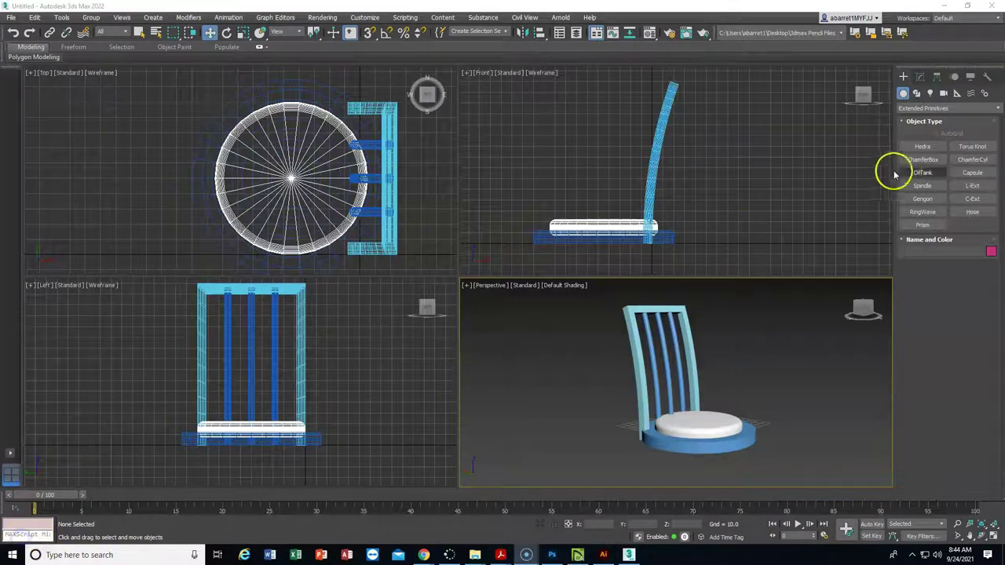
click(918, 93)
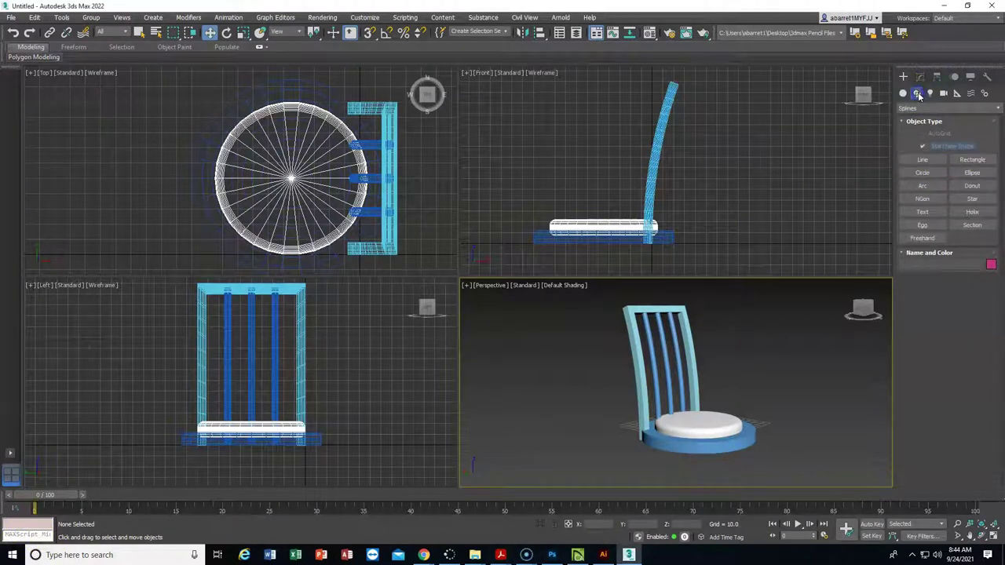
click(934, 158)
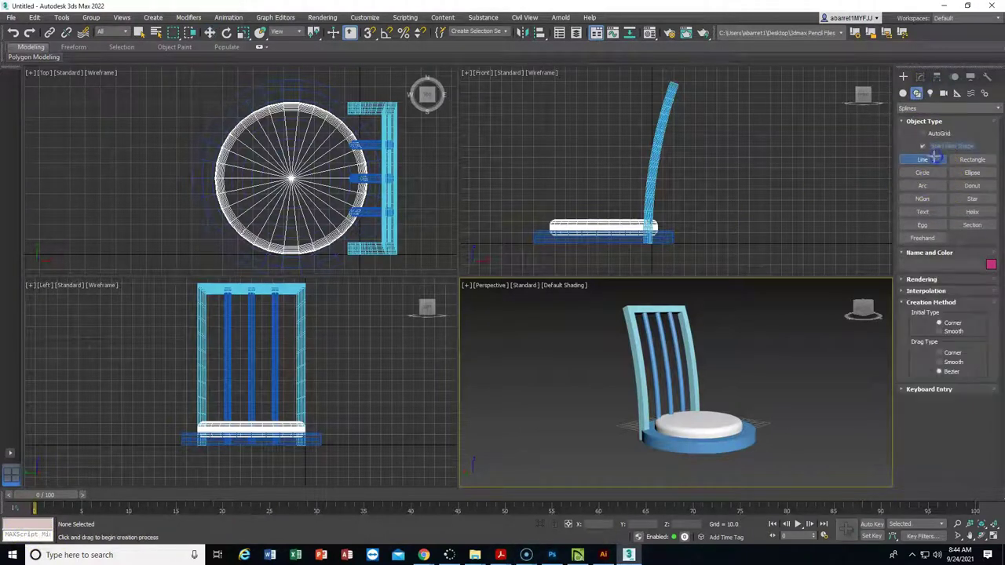
scroll(772, 196, down, 3)
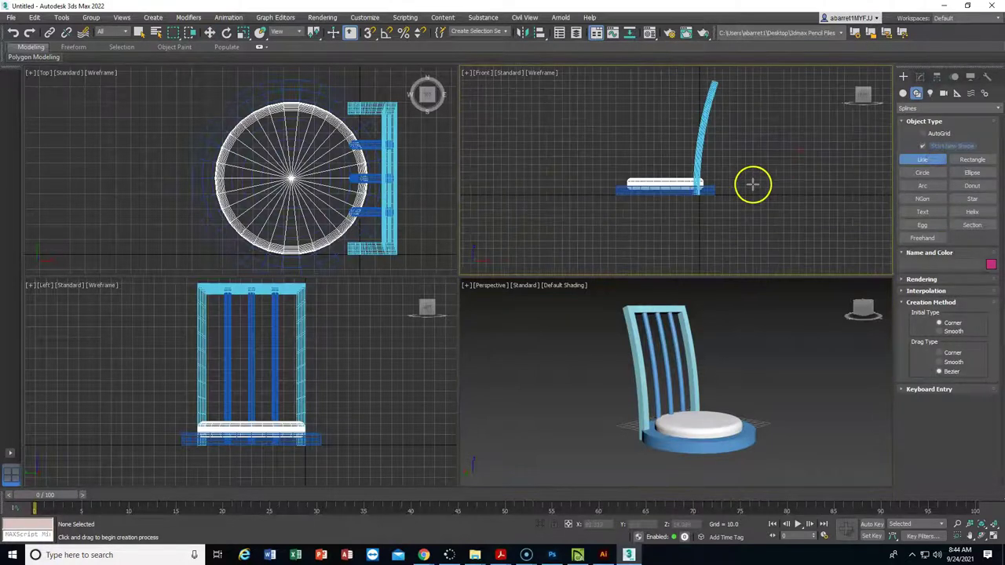
scroll(753, 184, down, 1)
middle_drag(776, 201, 758, 172)
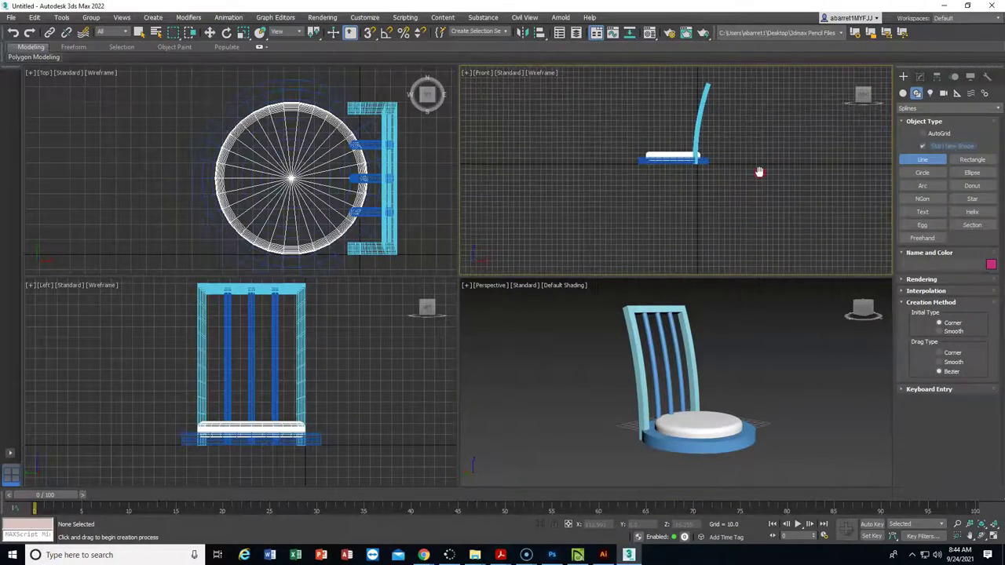
click(667, 175)
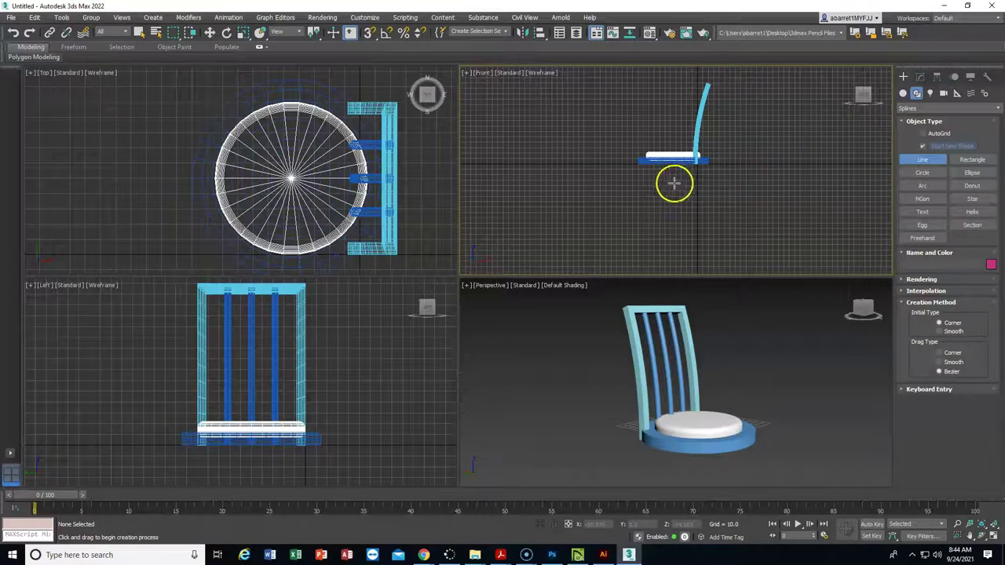
click(993, 537)
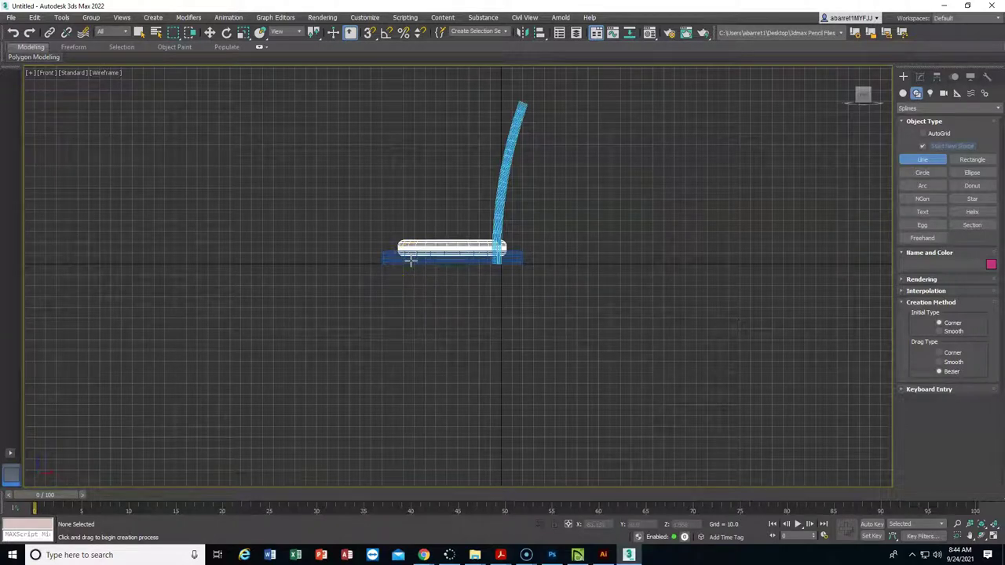
Draw a leg line under the seat's front part, about 91 straight down and curving forward about 29 into a foot.
drag(405, 262, 404, 354)
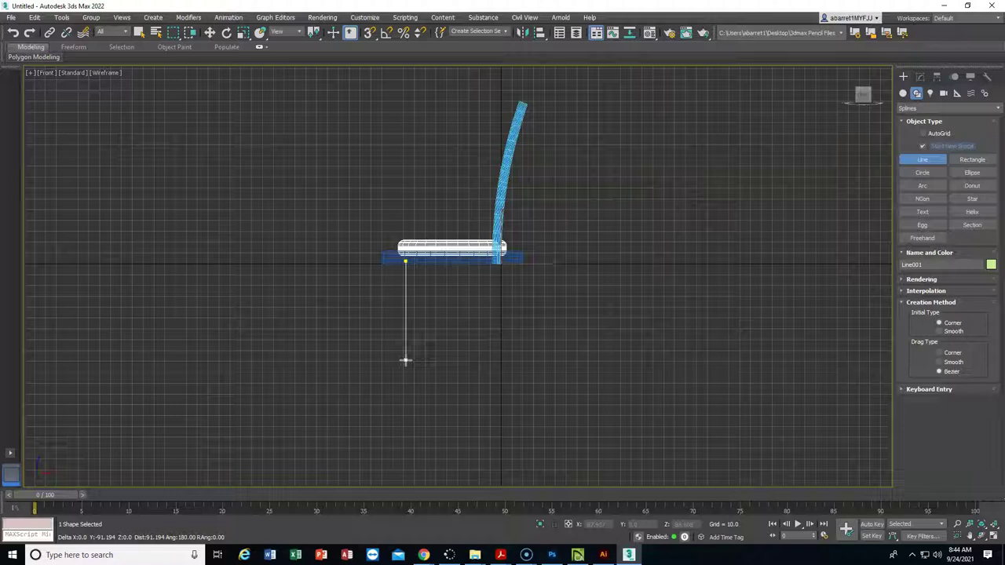
drag(405, 360, 379, 371)
click(378, 375)
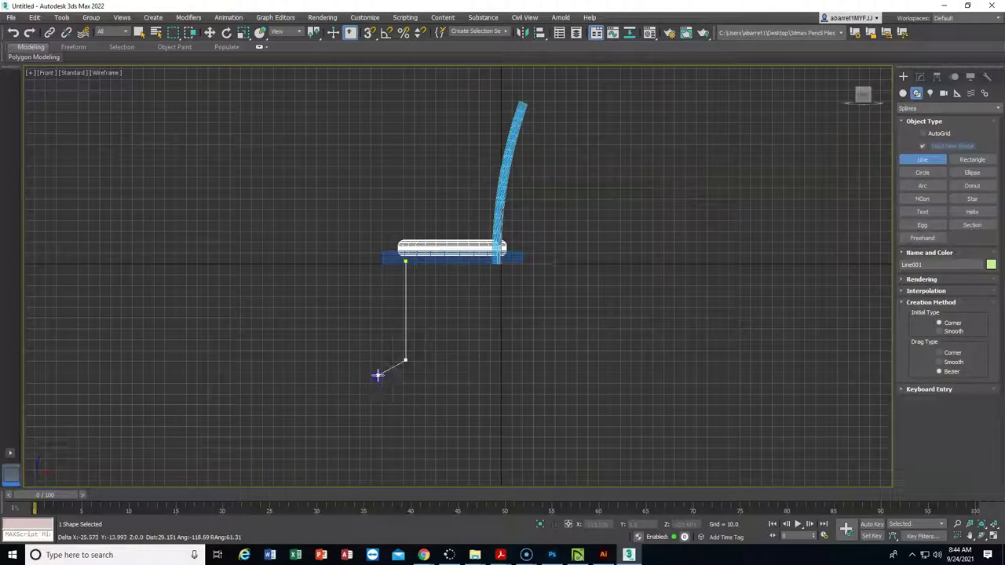
drag(377, 375, 376, 373)
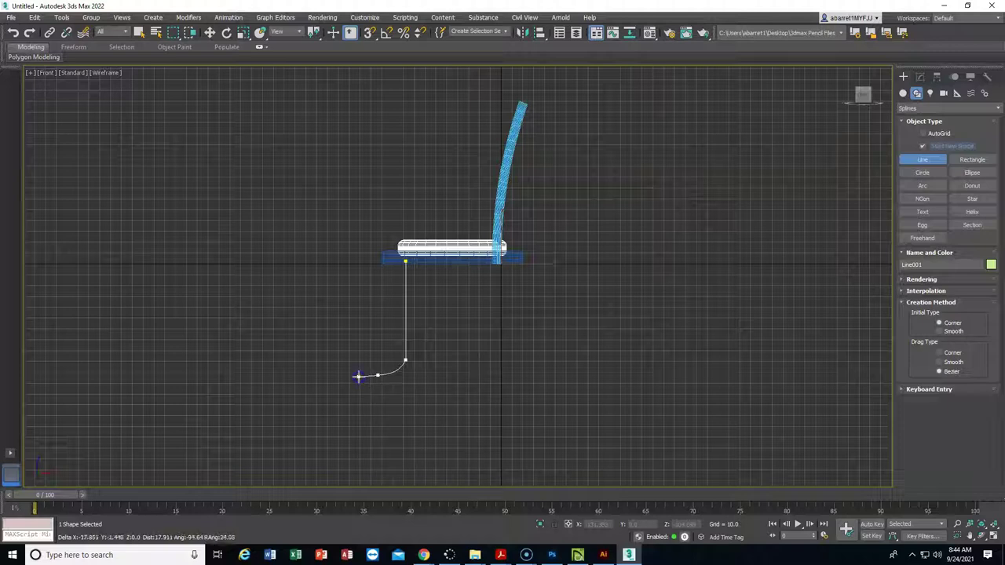
right_click(424, 389)
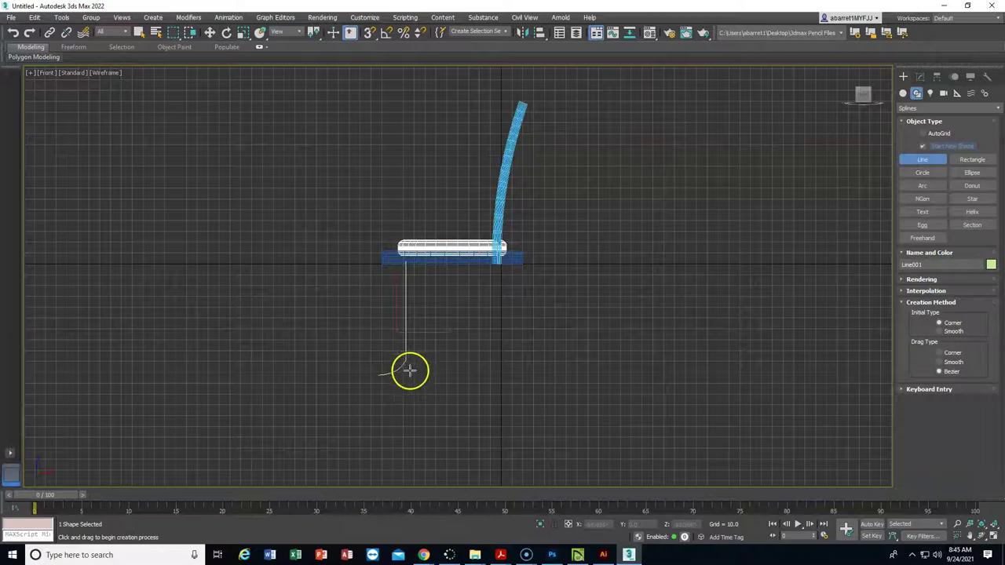
Draw a leg line from the middle of the seat's underside, about 90 down, ending in a rounder forward curve.
scroll(410, 370, up, 3)
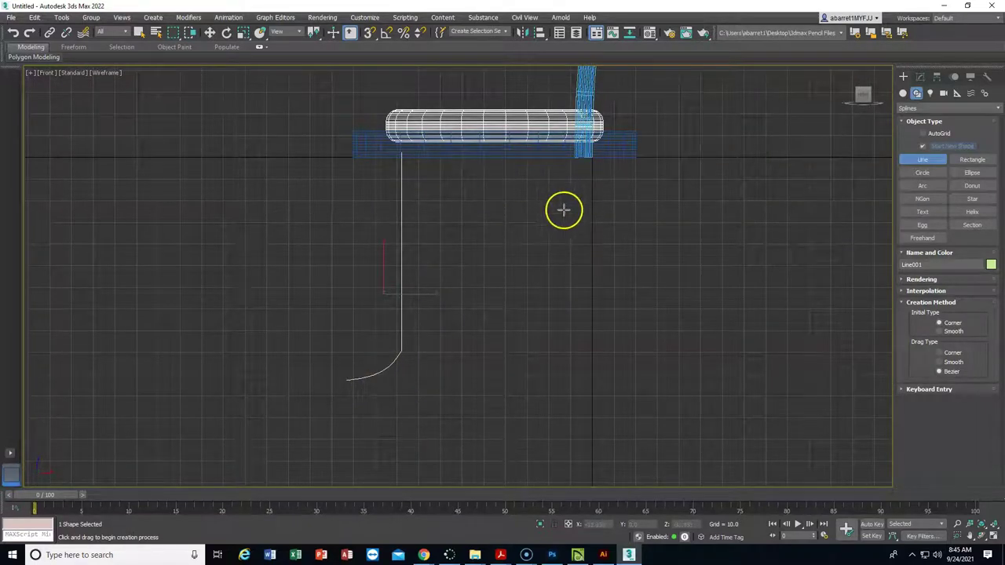
click(500, 150)
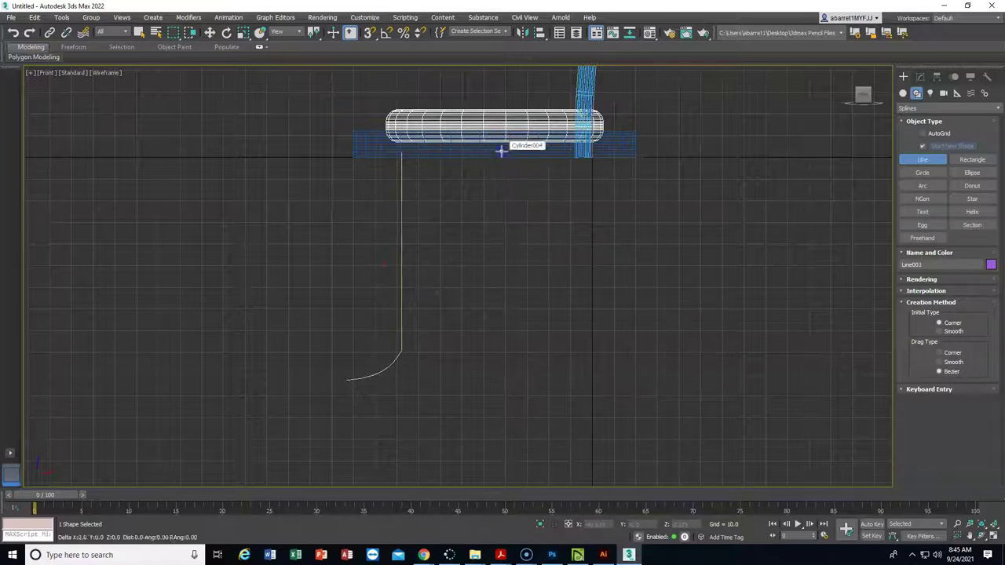
click(505, 349)
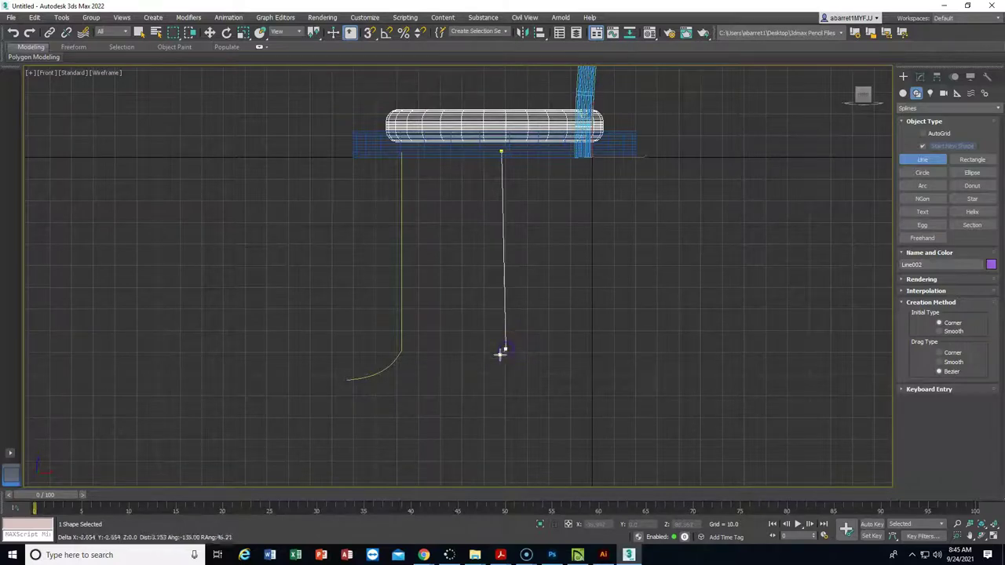
drag(473, 398, 454, 406)
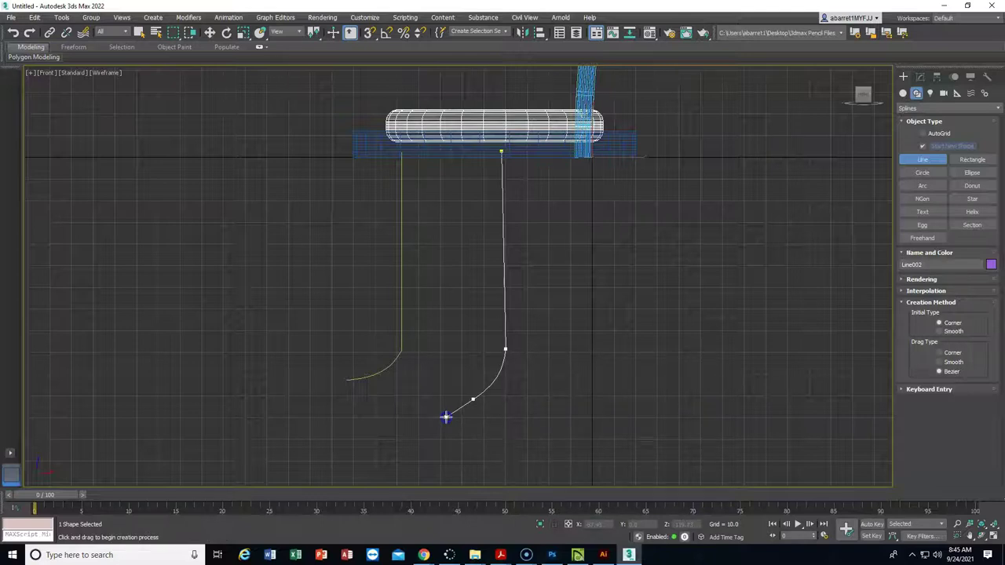
drag(446, 417, 447, 418)
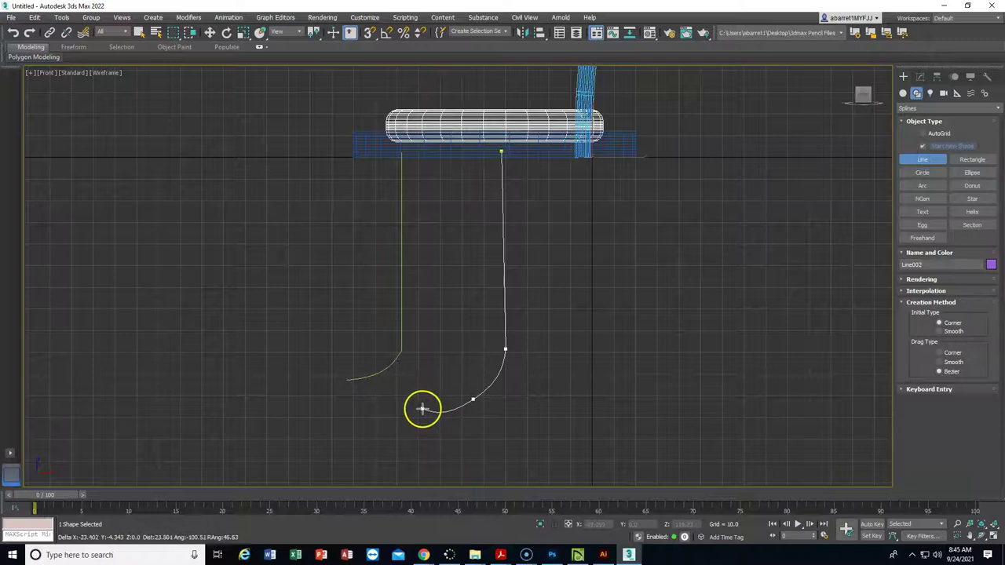
right_click(424, 409)
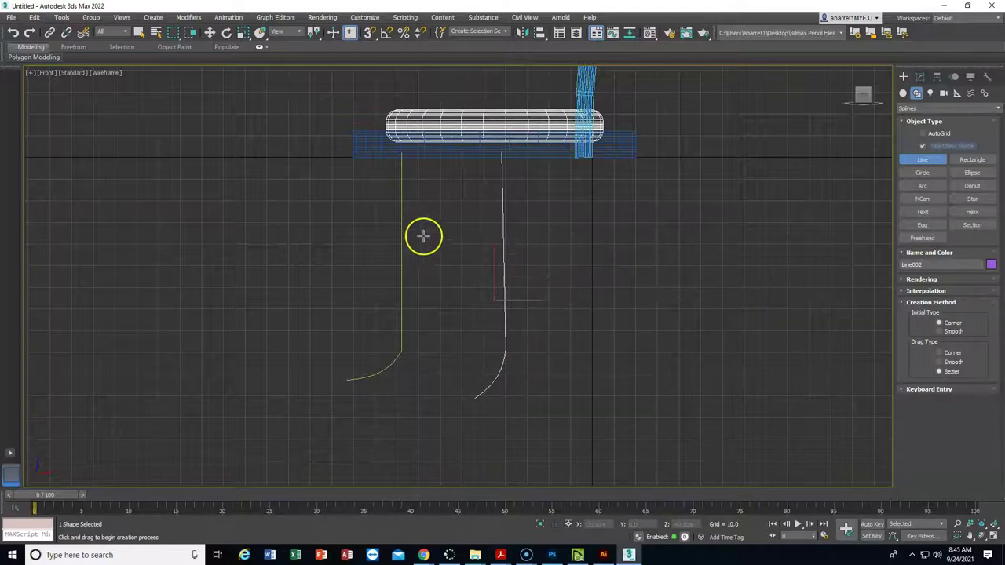
Delete the leg line under the seat's front part, select the middle leg line and restore the four-view layout.
click(138, 32)
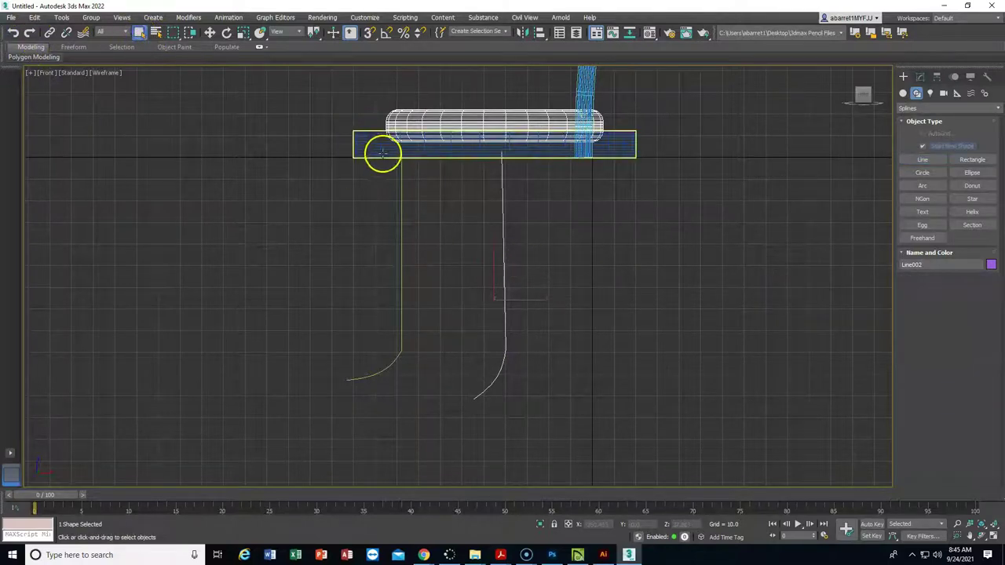
click(401, 189)
key(Delete)
click(498, 215)
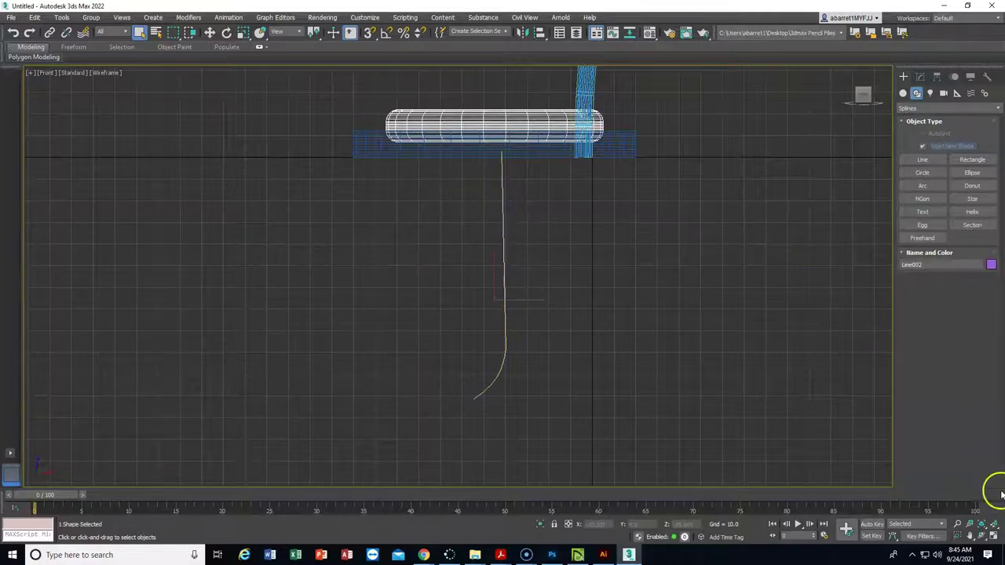
click(993, 538)
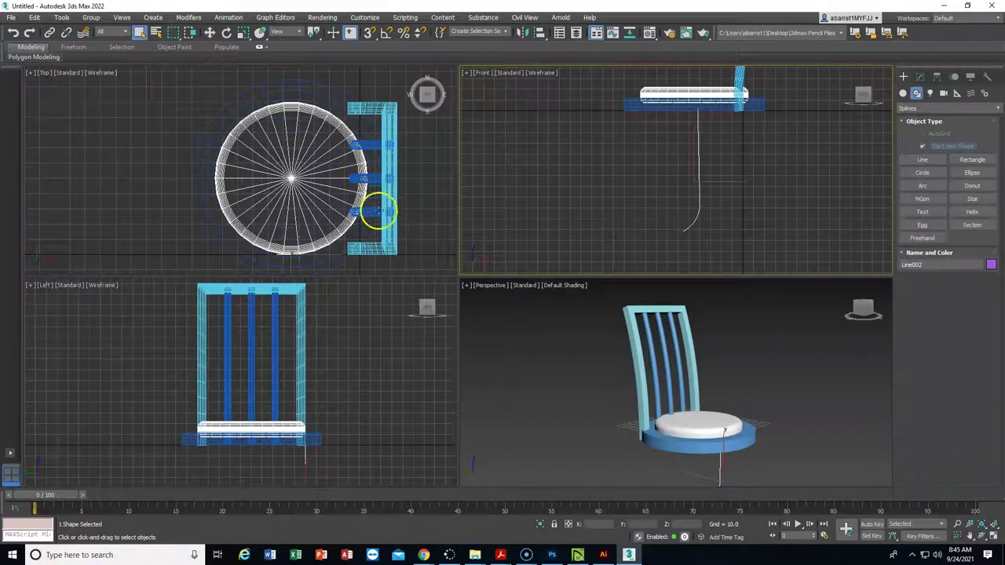
Move the leg line in the Top view out past the seat's front edge, clear of the chair, and deselect it.
middle_drag(314, 165, 270, 124)
scroll(269, 127, down, 2)
middle_drag(280, 160, 270, 173)
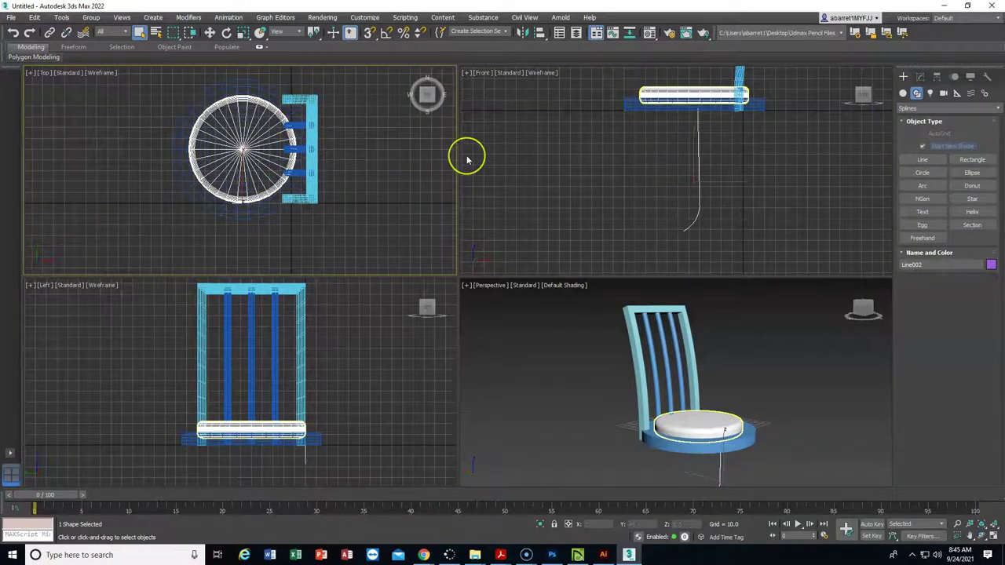
click(209, 32)
drag(271, 226, 161, 225)
click(116, 218)
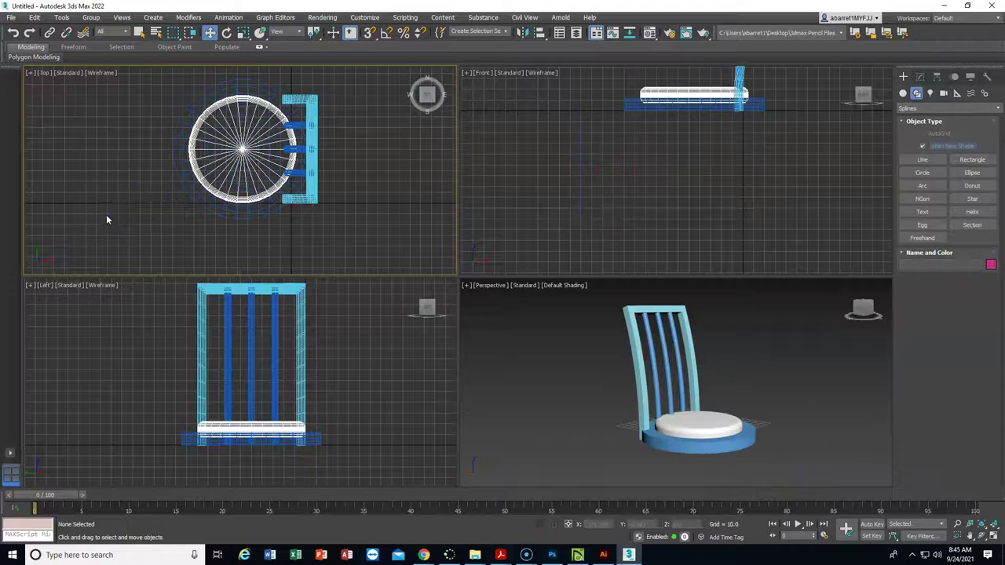
Draw an ellipse about 8 long and 4 wide beside the leg line in the Top view.
scroll(128, 196, up, 6)
middle_drag(136, 202, 242, 179)
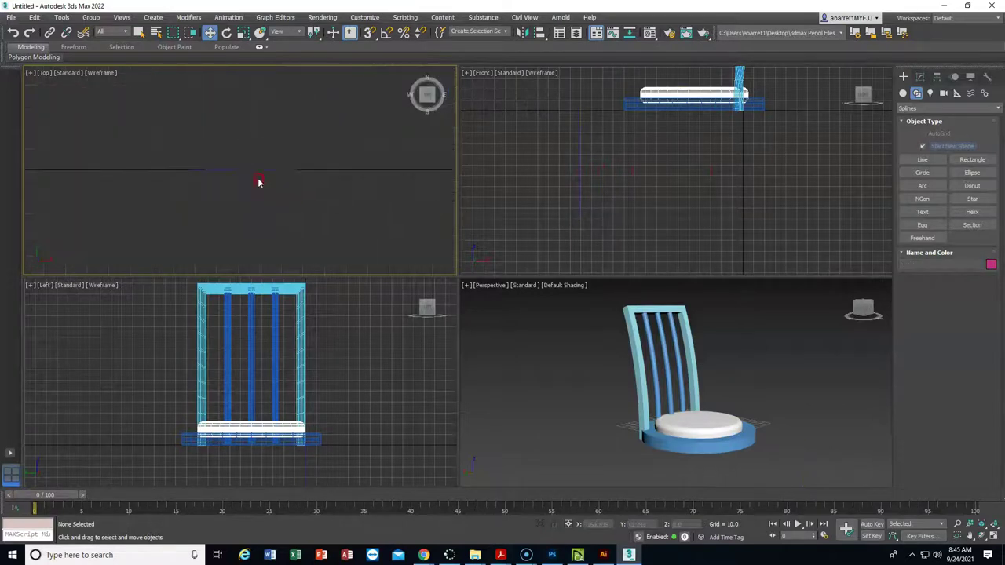
click(974, 173)
drag(182, 150, 204, 196)
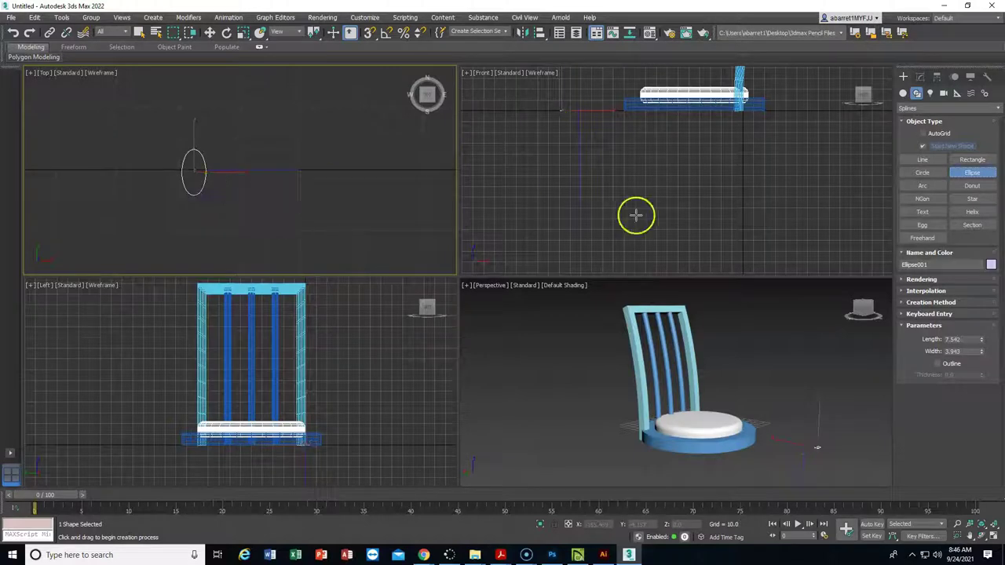
Create a Loft compound object from the ellipse, using the leg line as its path.
click(903, 94)
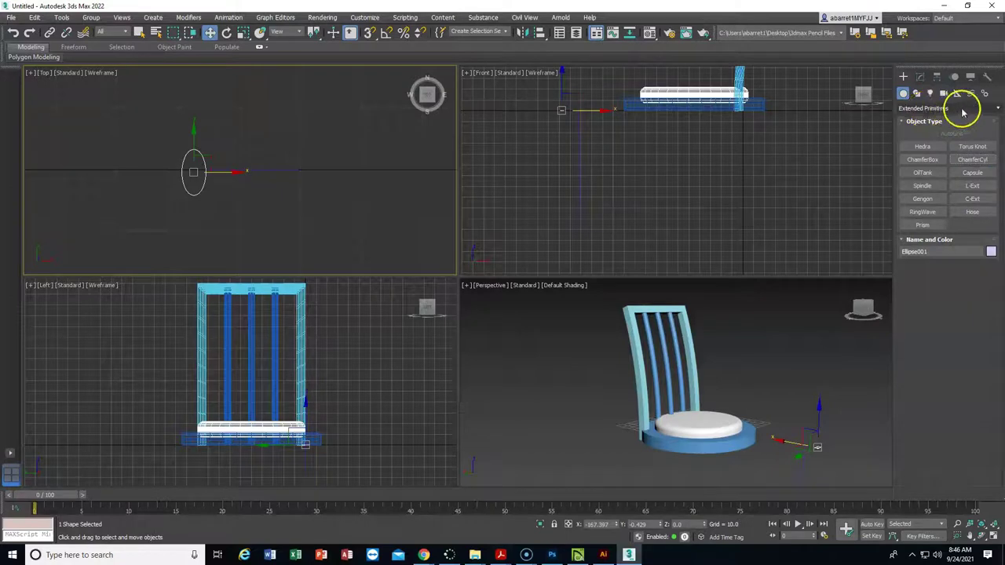
click(997, 108)
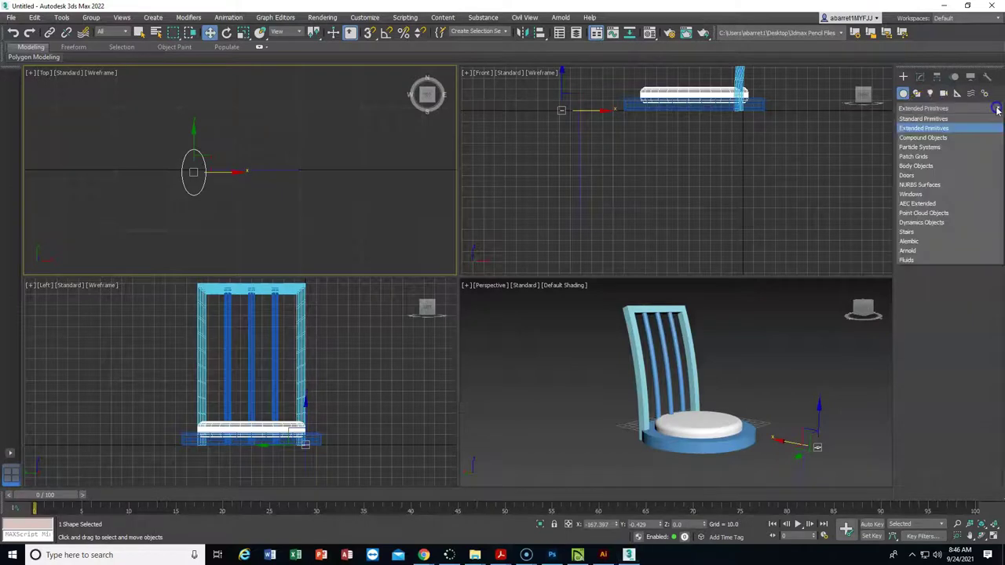
click(920, 138)
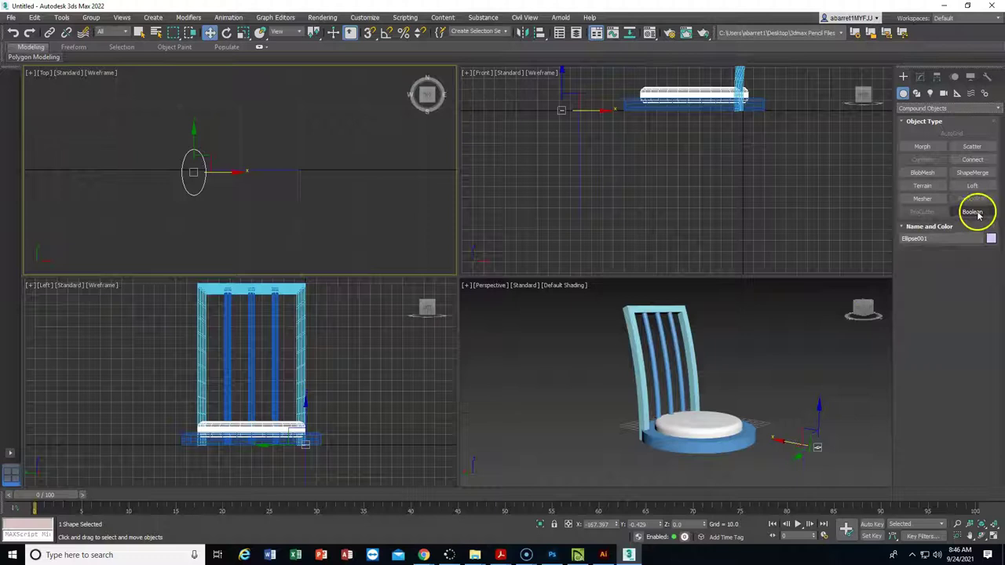
click(973, 185)
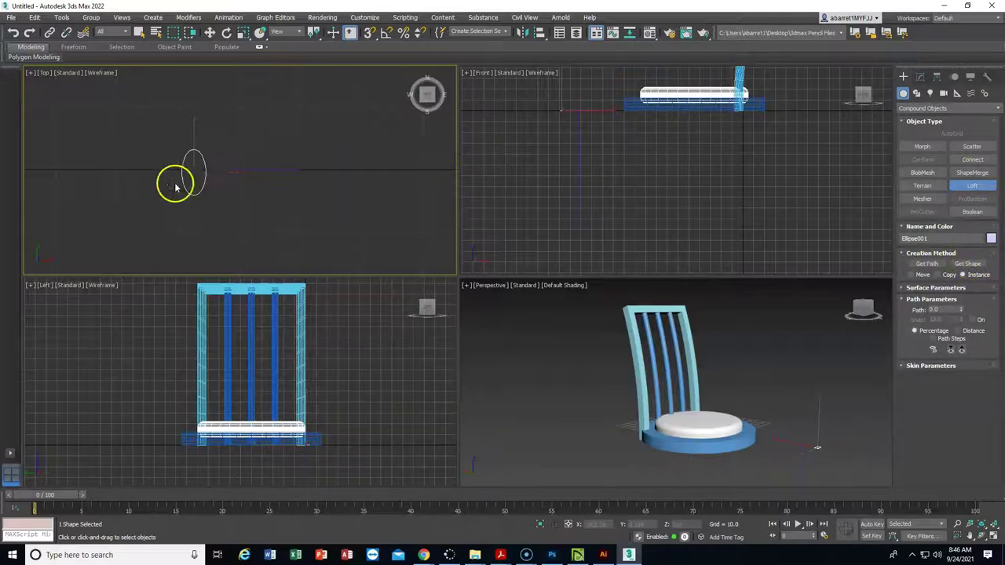
click(929, 264)
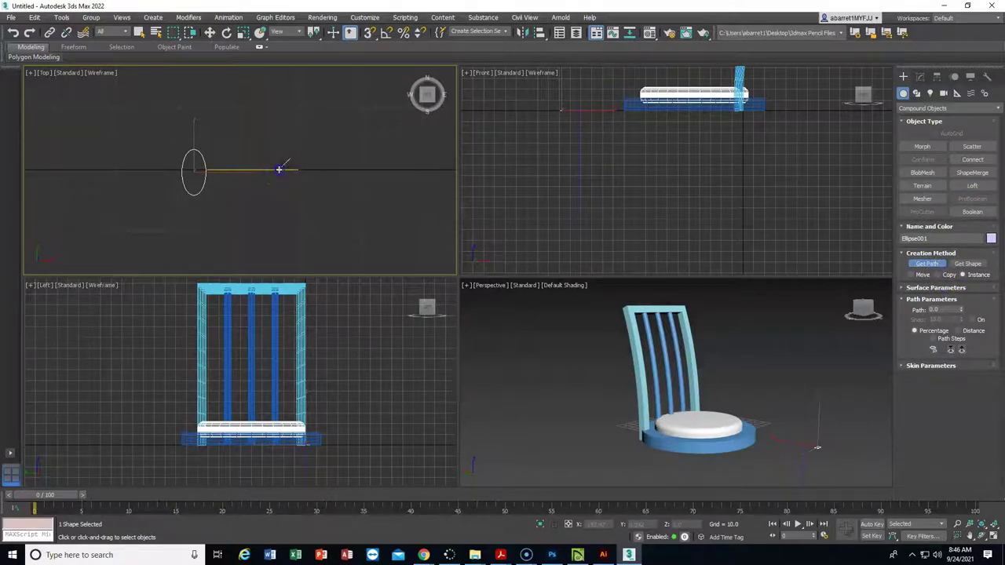
click(279, 170)
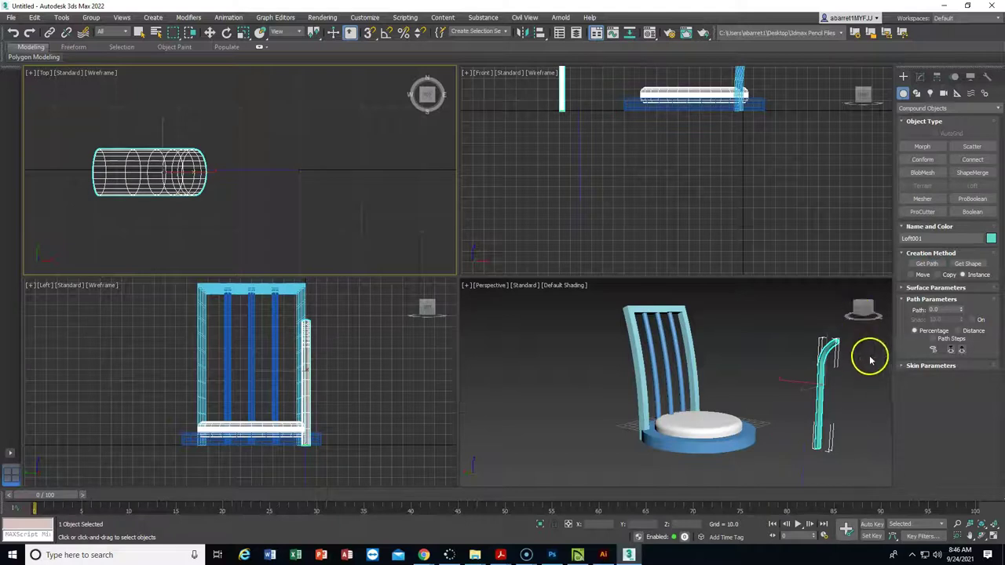
Examine the lofted leg's shape and thickness against the chair in the Perspective and Front views.
middle_drag(871, 358, 826, 350)
mouse_move(861, 310)
mouse_down()
mouse_move(888, 314)
mouse_move(861, 310)
mouse_up()
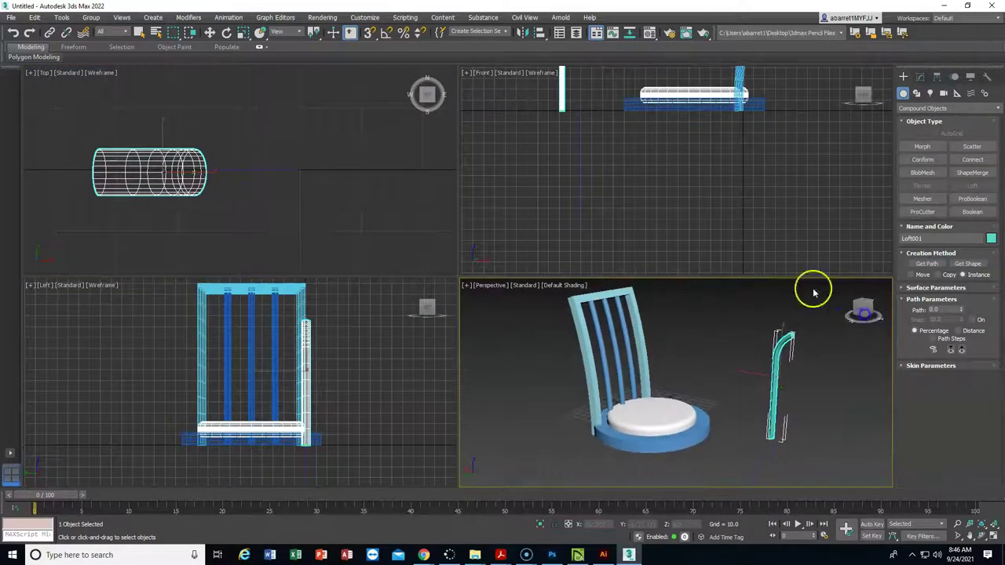
middle_drag(673, 197, 670, 227)
scroll(669, 229, down, 3)
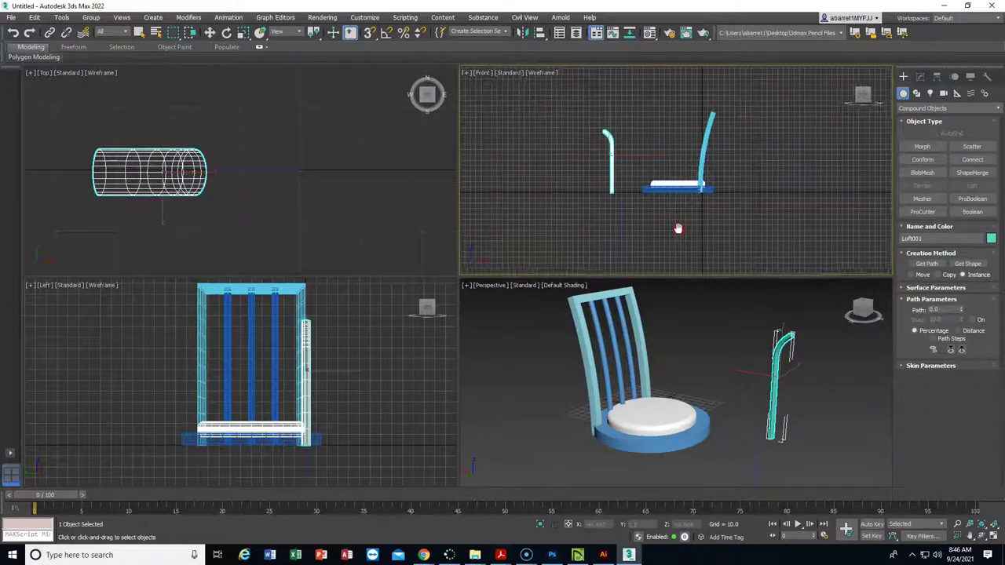
drag(863, 306, 854, 308)
scroll(609, 153, up, 4)
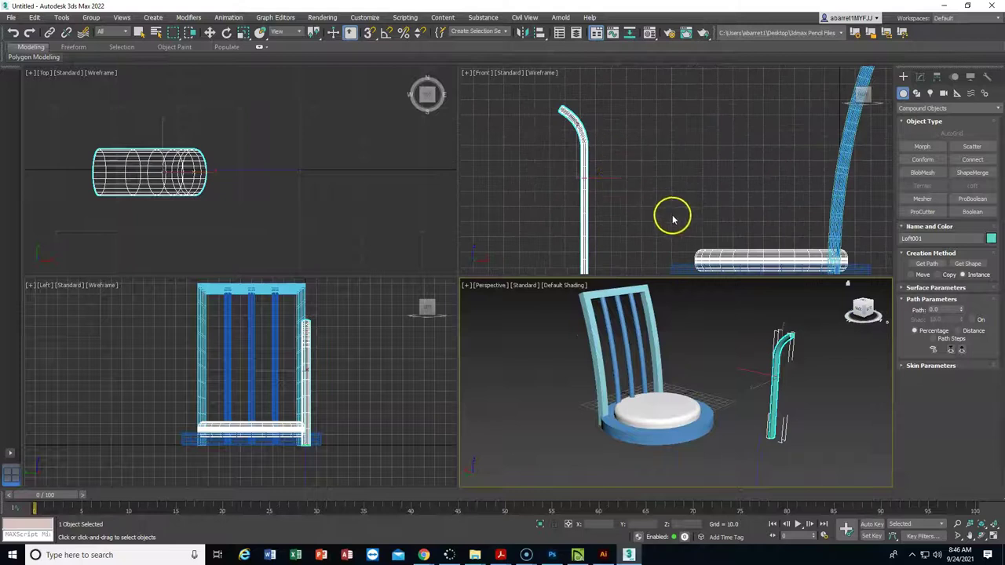
scroll(668, 218, down, 4)
middle_drag(783, 339, 749, 329)
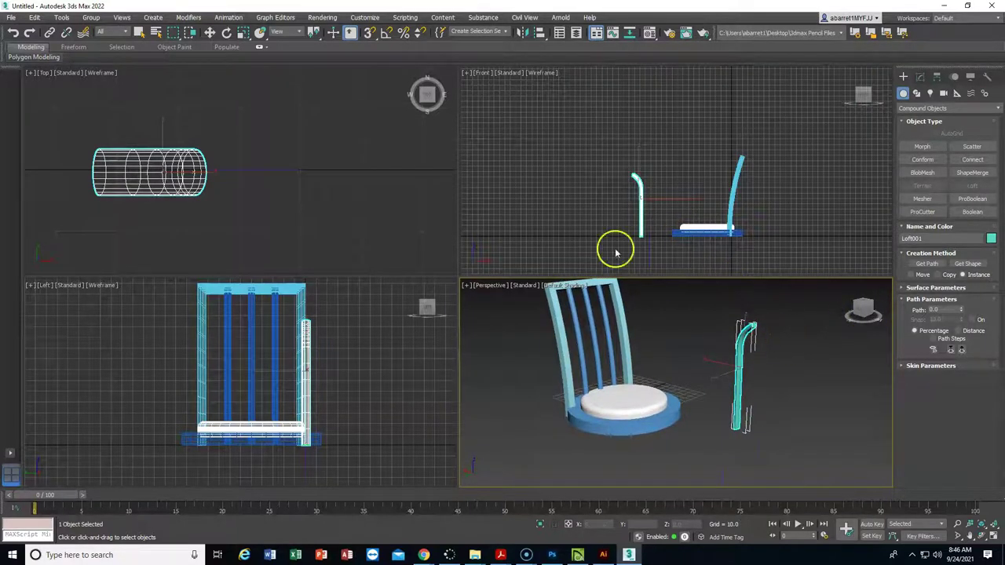
Try to move the lofted leg across in front of the seat, and undo both the move and the loft.
click(210, 32)
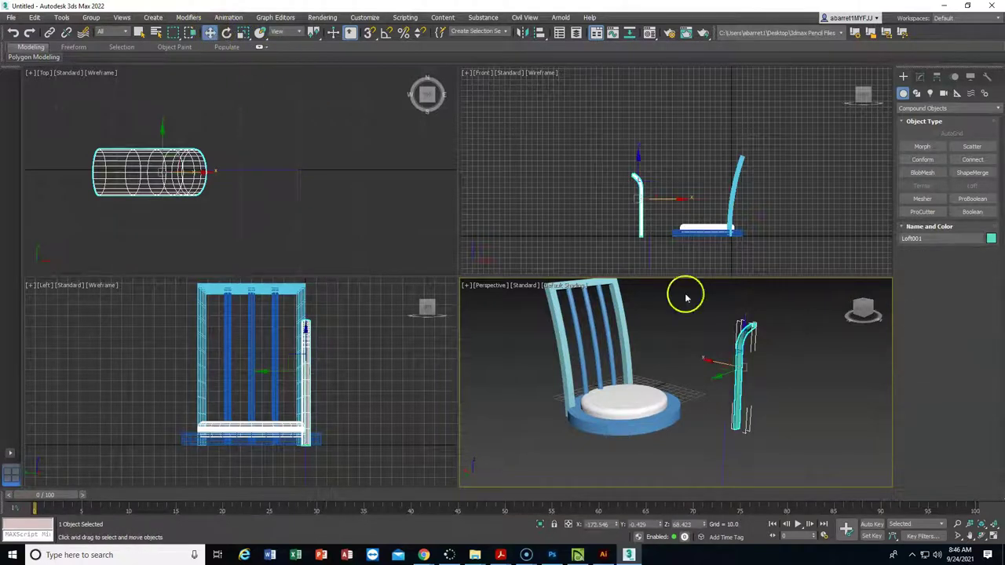
drag(738, 366, 634, 398)
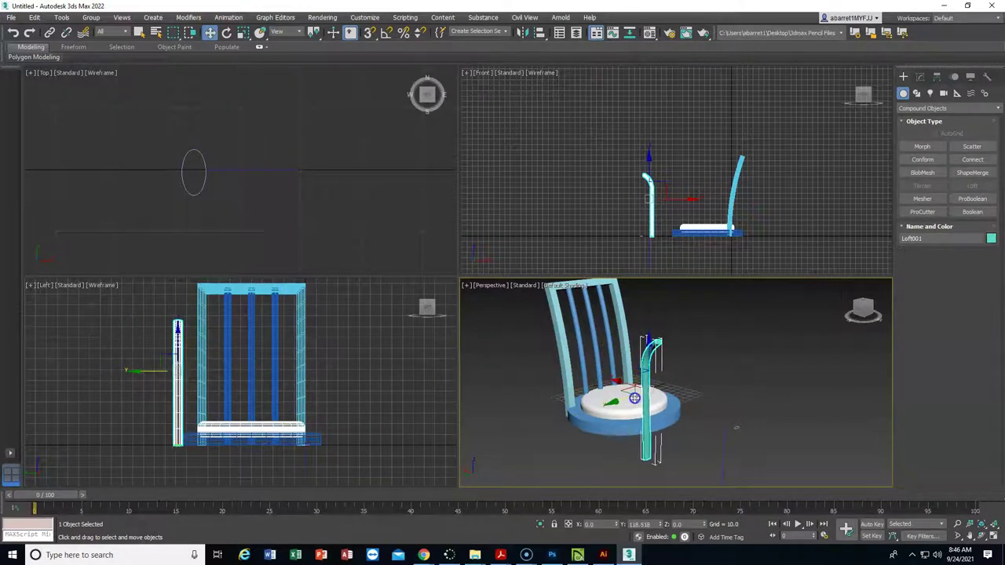
right_click(417, 220)
key(ctrl+z)
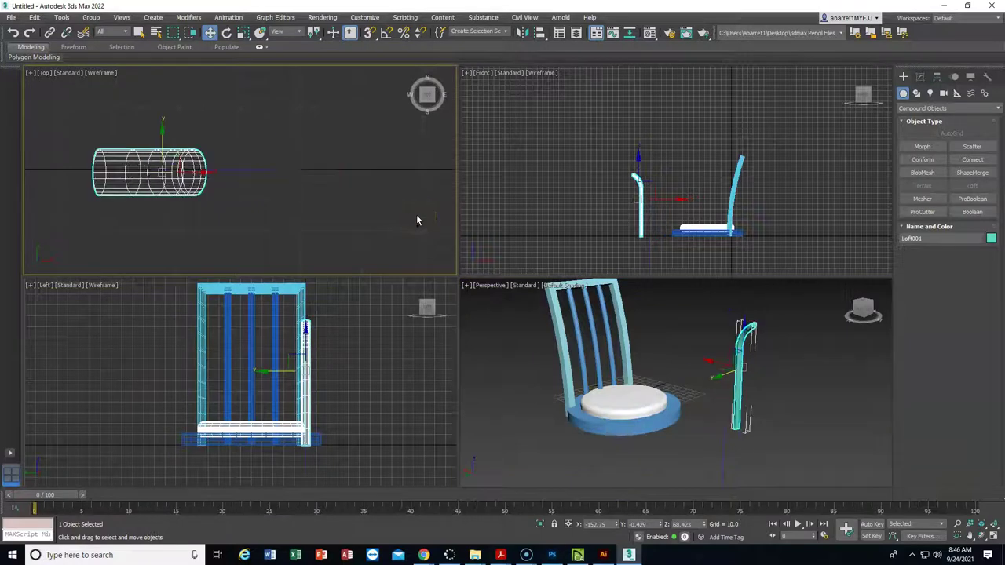
key(ctrl+z)
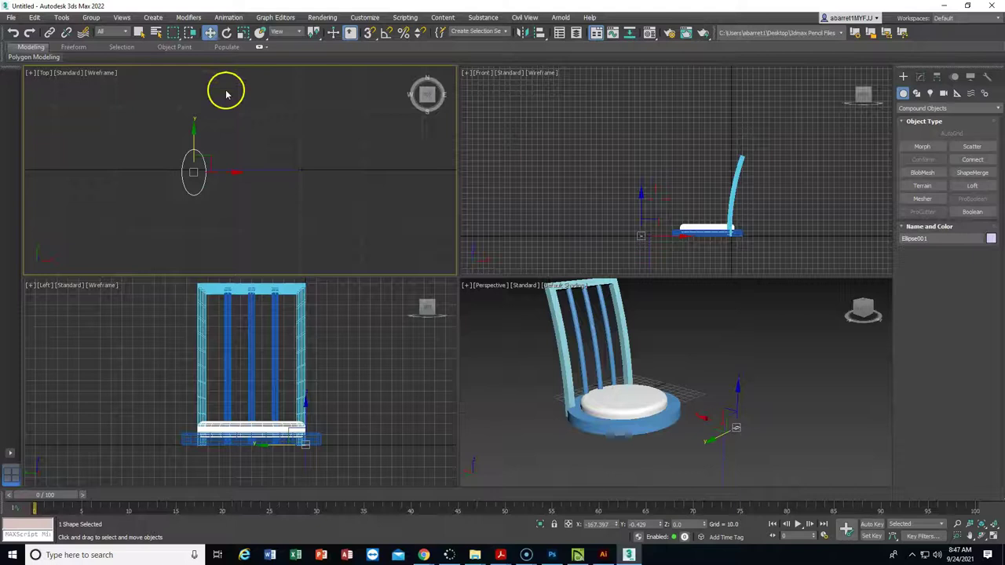
Stretch the ellipse lengthwise and scale it up uniformly to about 121% in X, keeping it selected.
click(242, 32)
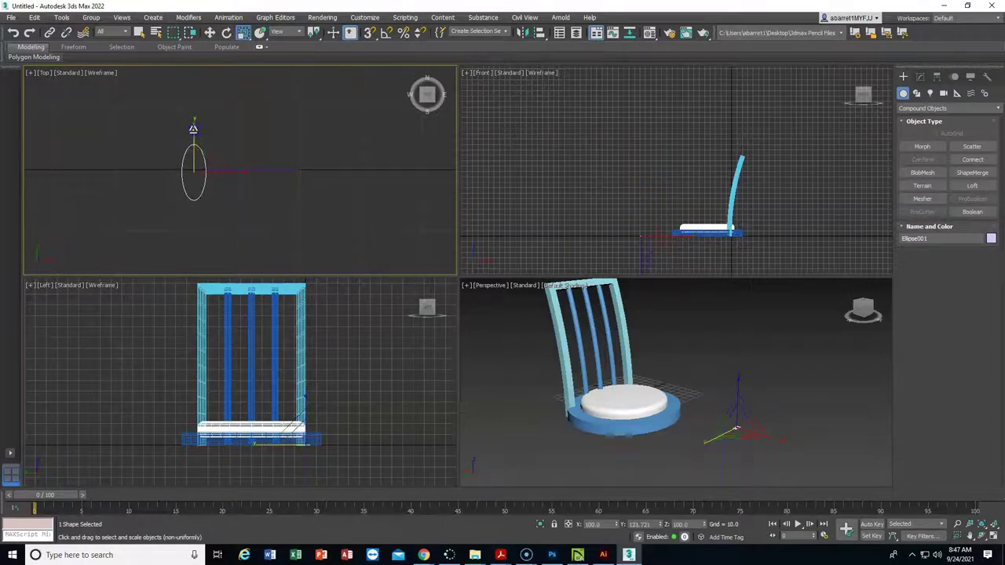
drag(204, 150, 215, 140)
click(358, 189)
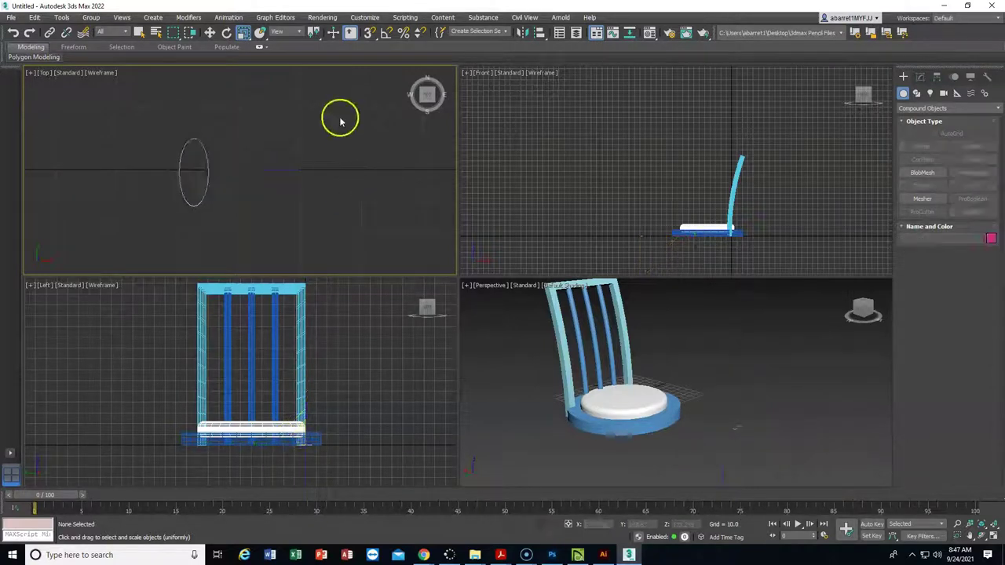
click(208, 152)
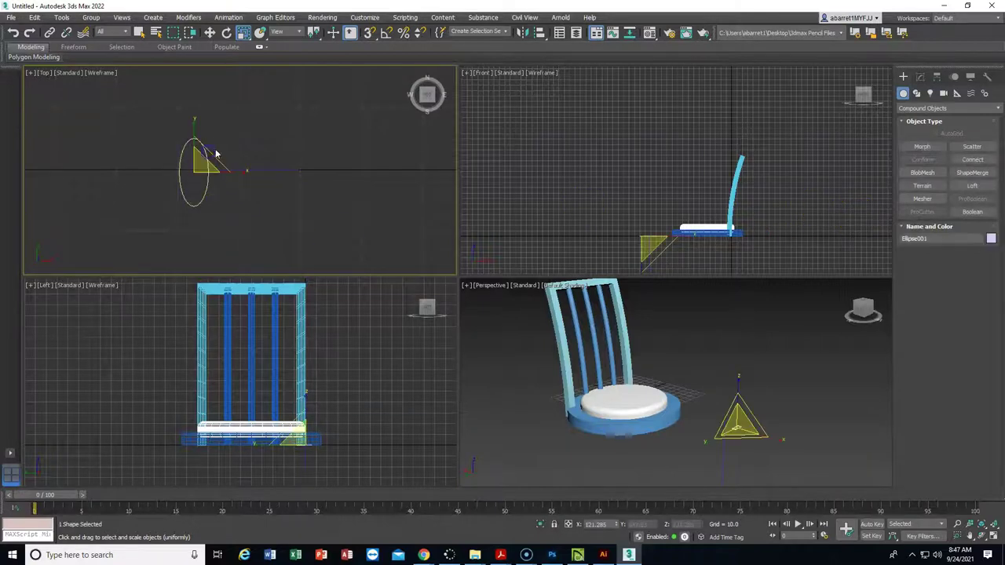
click(138, 32)
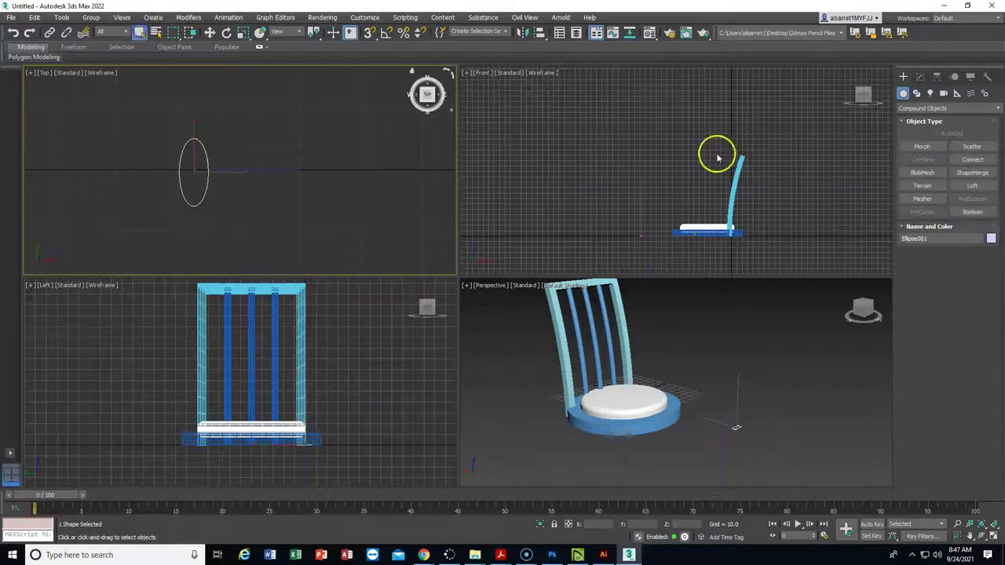
Loft the enlarged ellipse along the leg line as its path to form the solid leg.
click(972, 187)
click(929, 263)
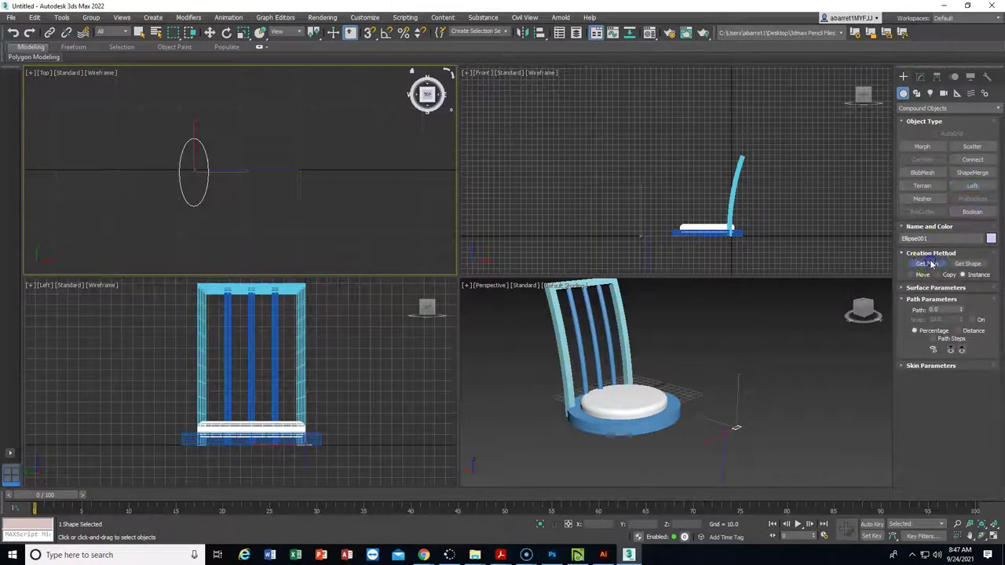
click(285, 168)
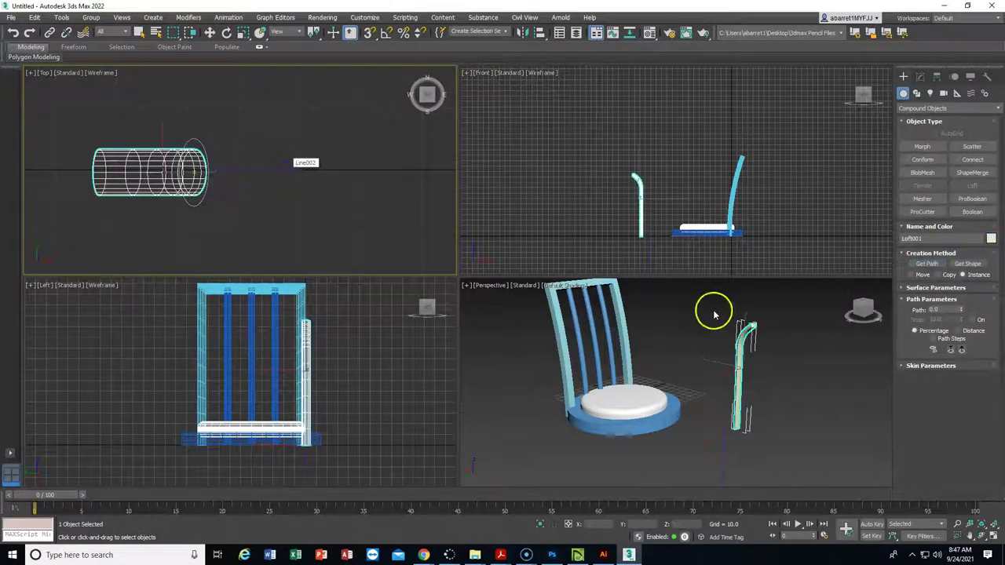
drag(865, 314, 867, 312)
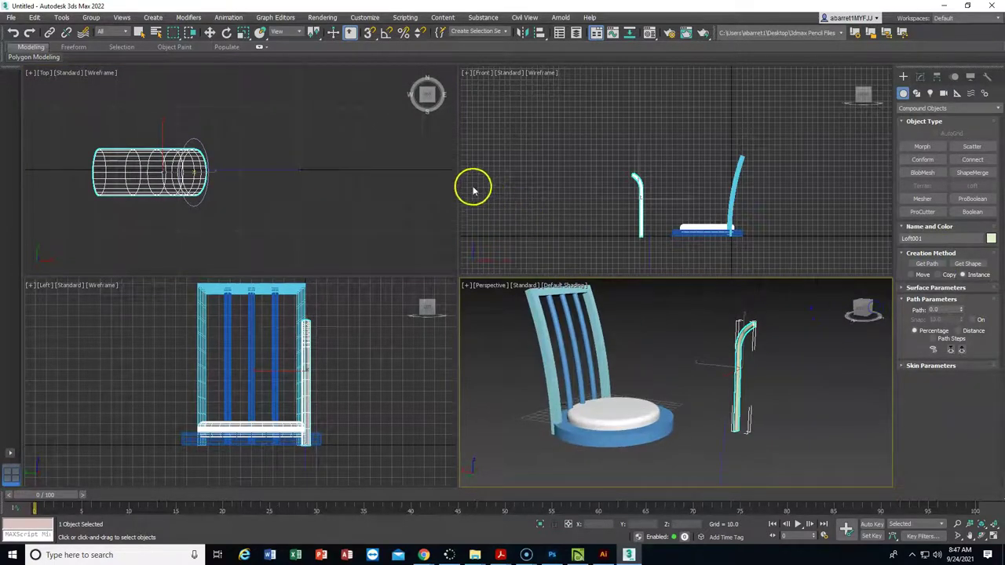
Rotate the lofted leg so its curved foot points down, with an X rotation of 90 and a Z rotation of 0.
click(226, 32)
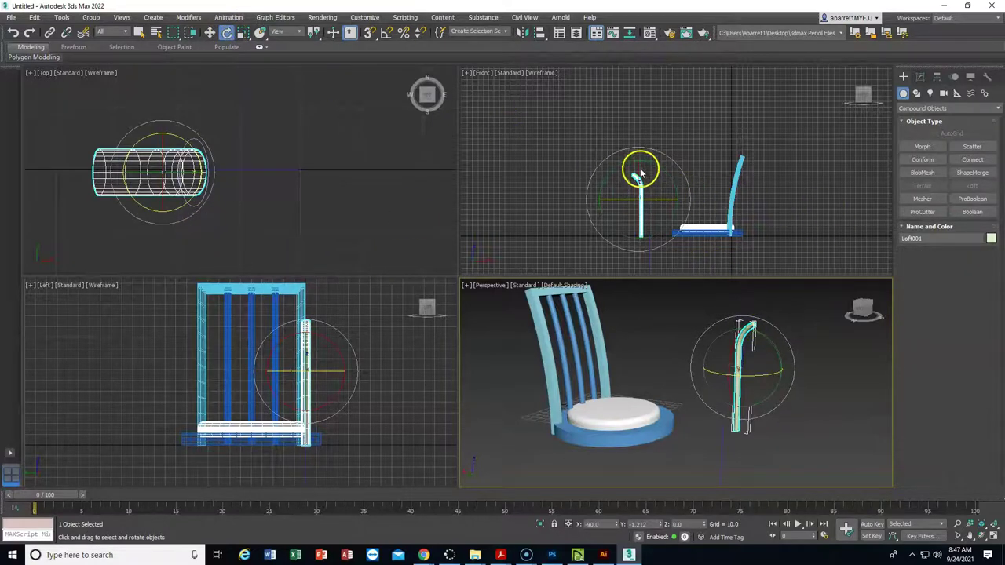
drag(638, 172, 663, 344)
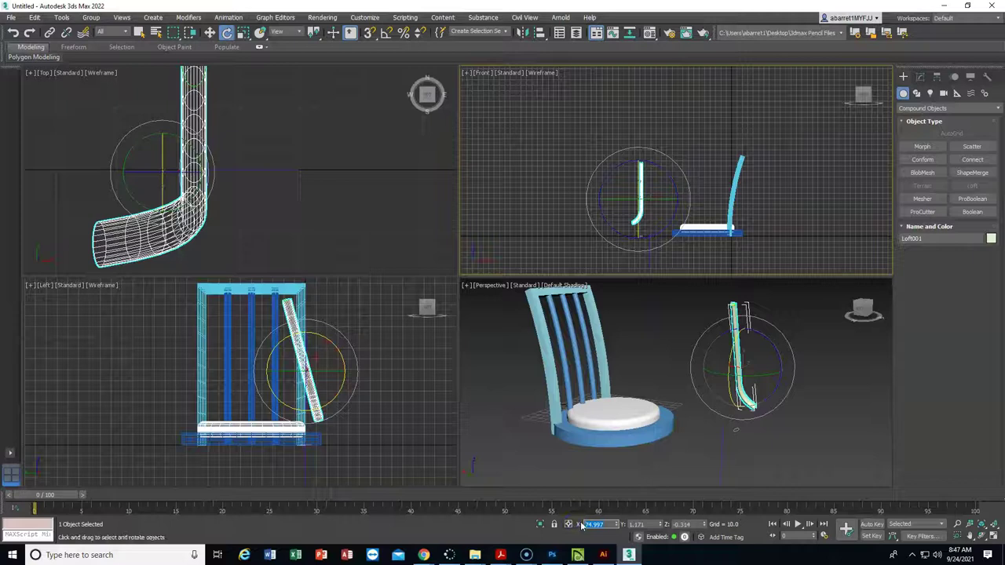
key(Return)
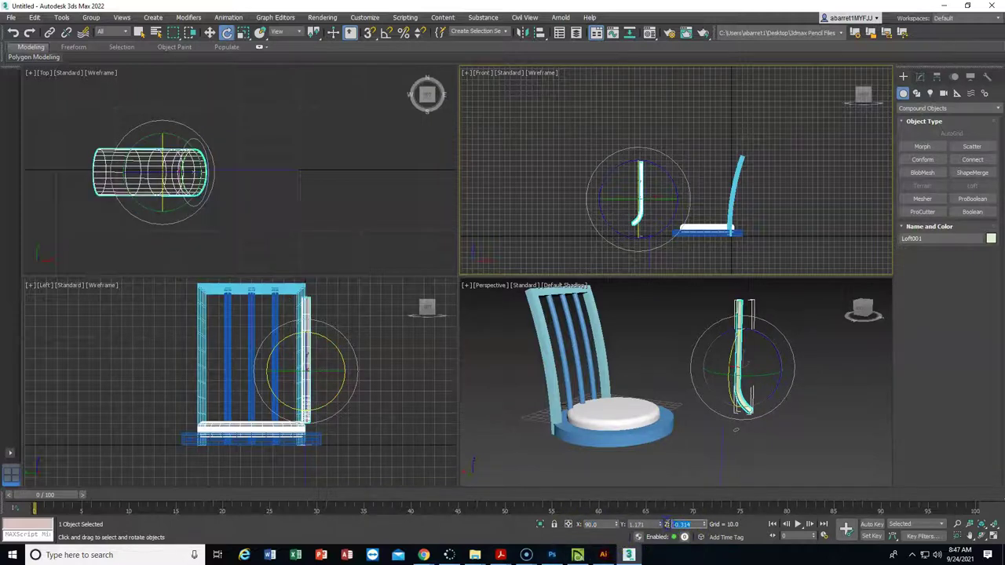
double_click(642, 524)
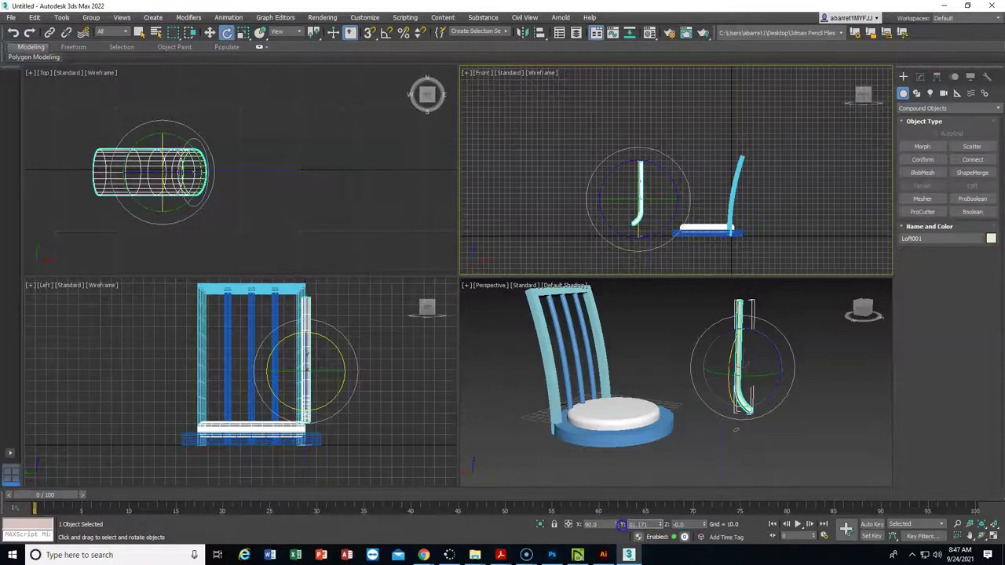
click(801, 462)
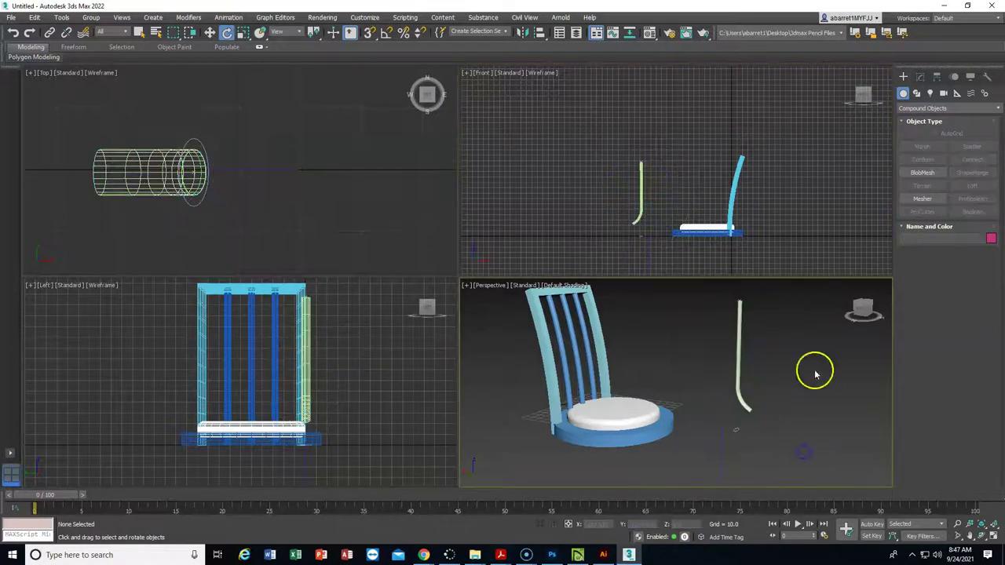
click(863, 310)
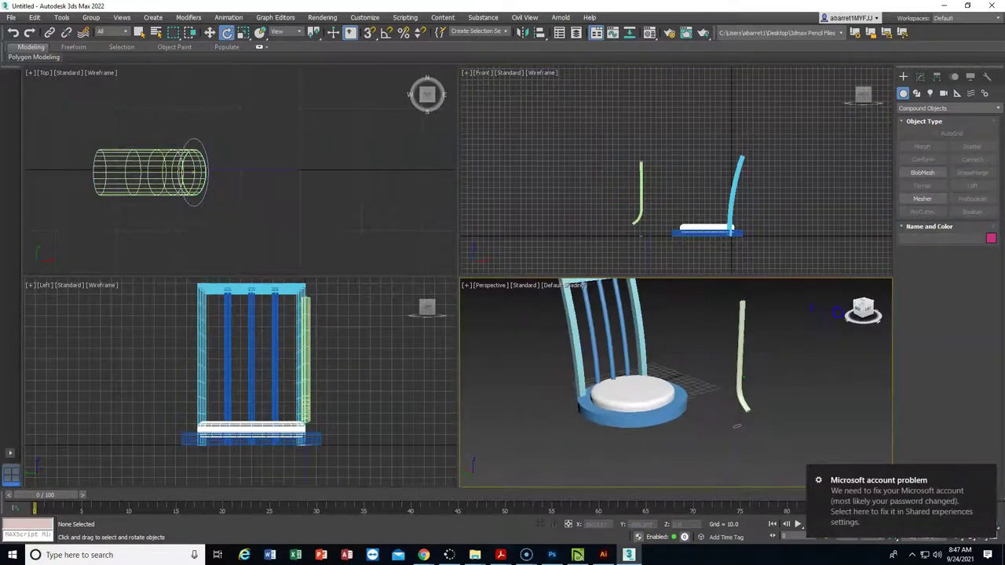
click(987, 476)
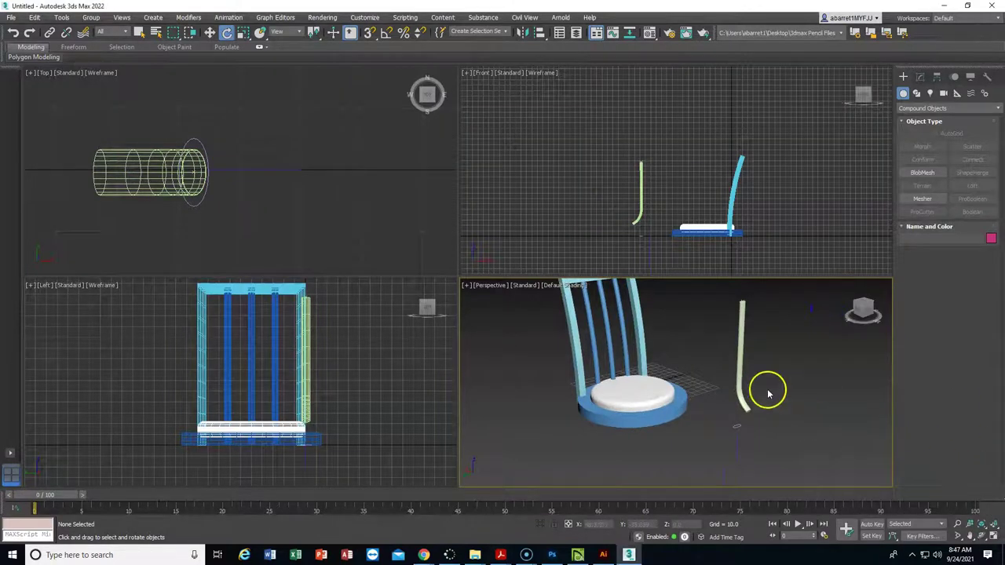
Lower the leg until its upper end is level with the seat's underside, and maximize the Front view around it.
click(209, 32)
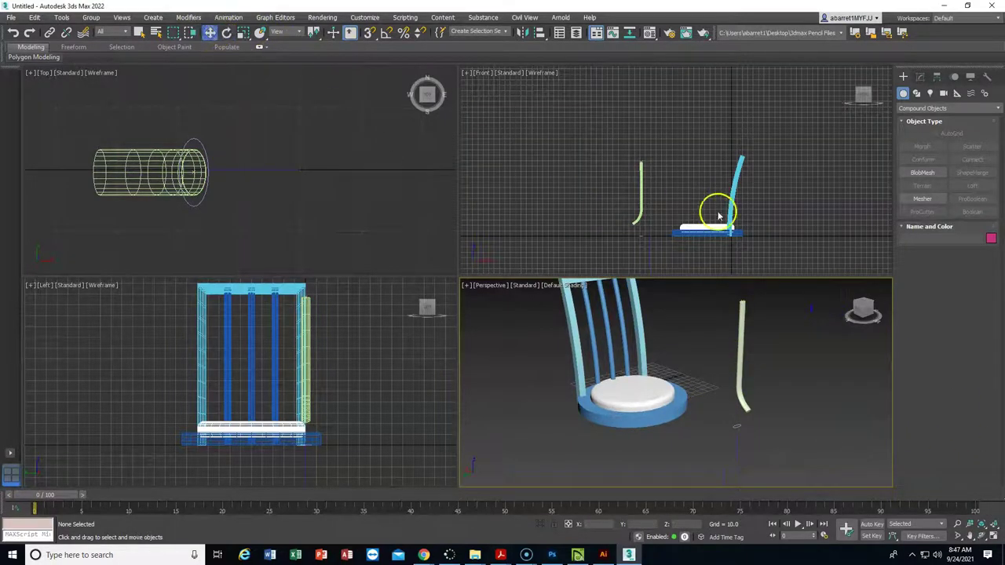
click(640, 180)
drag(640, 155, 656, 228)
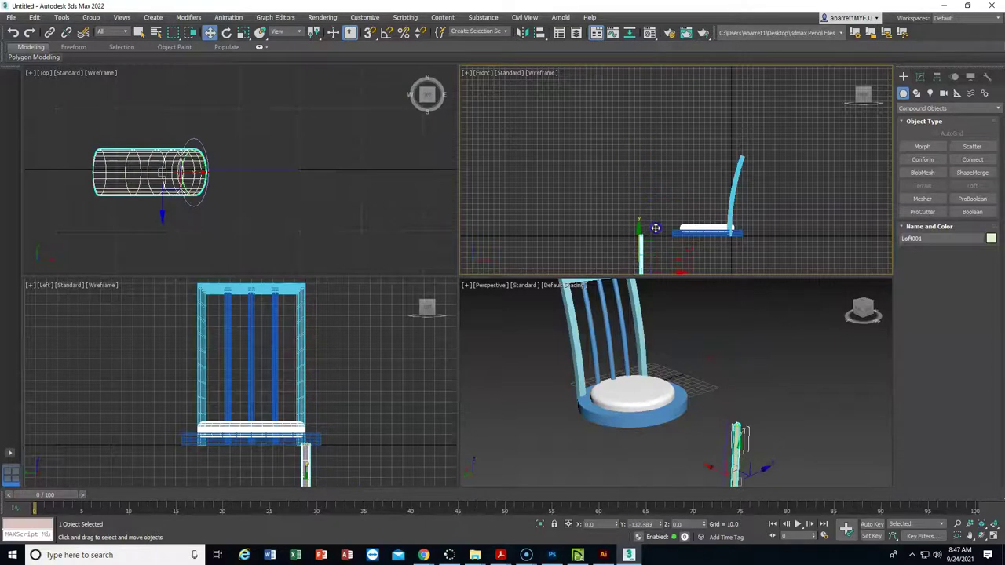
click(994, 528)
middle_drag(724, 354, 713, 249)
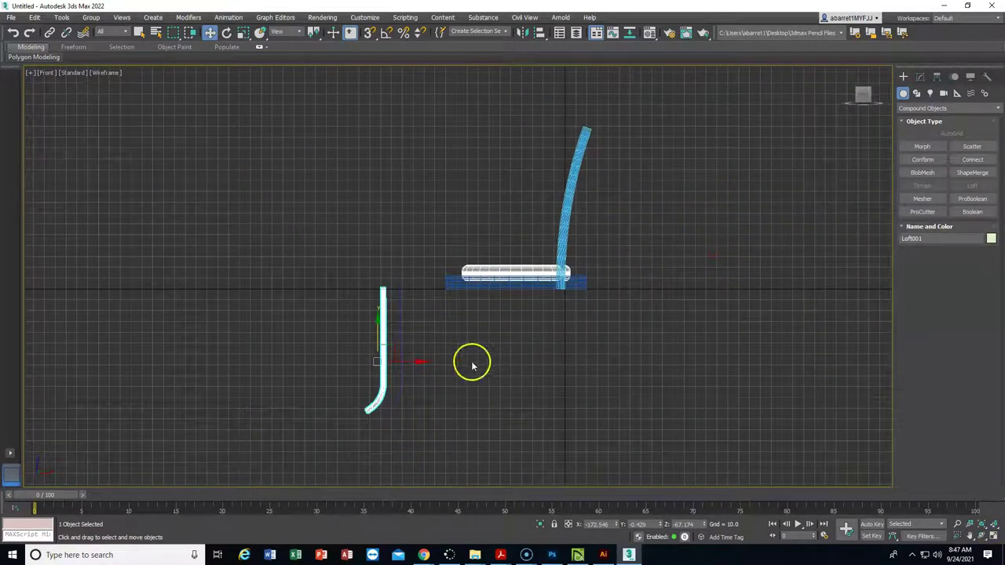
Move the lofted leg horizontally beneath the seat's front edge, and delete the leftover path line and ellipse.
click(496, 360)
click(384, 360)
drag(417, 364, 505, 361)
click(422, 361)
drag(366, 273, 354, 239)
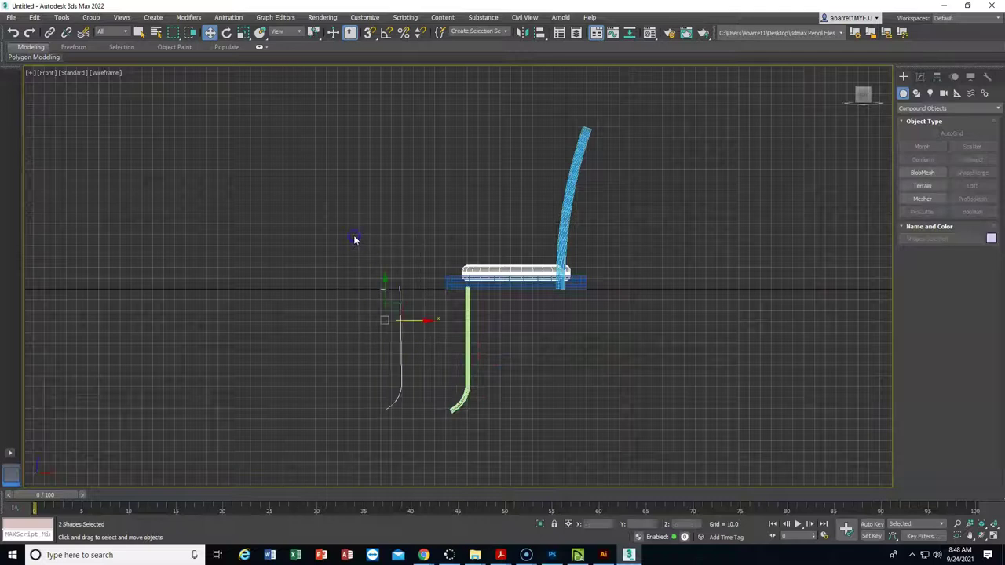
key(Delete)
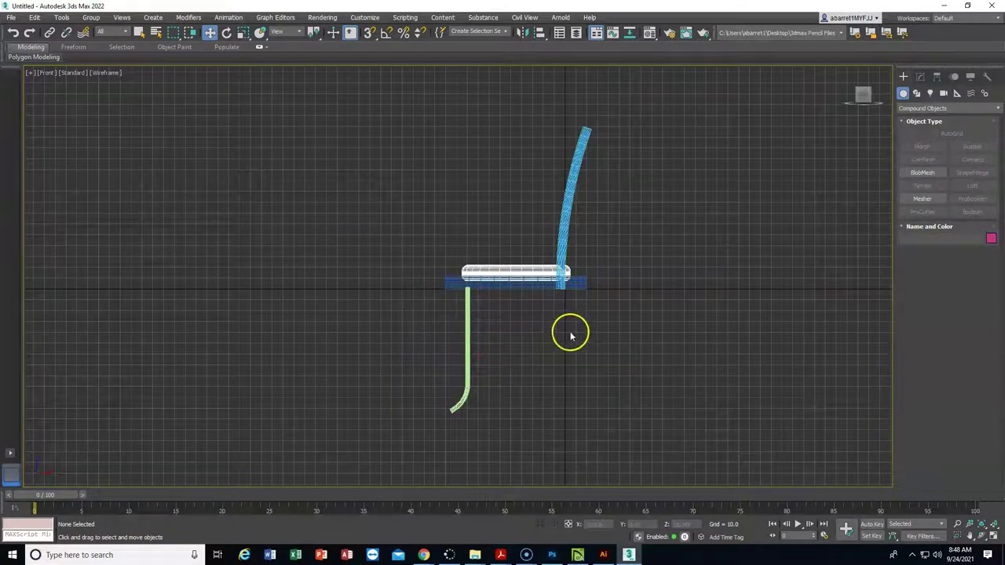
Rotate the leg about the vertical axis to a Z rotation of 40 so its foot points diagonally outward.
click(992, 524)
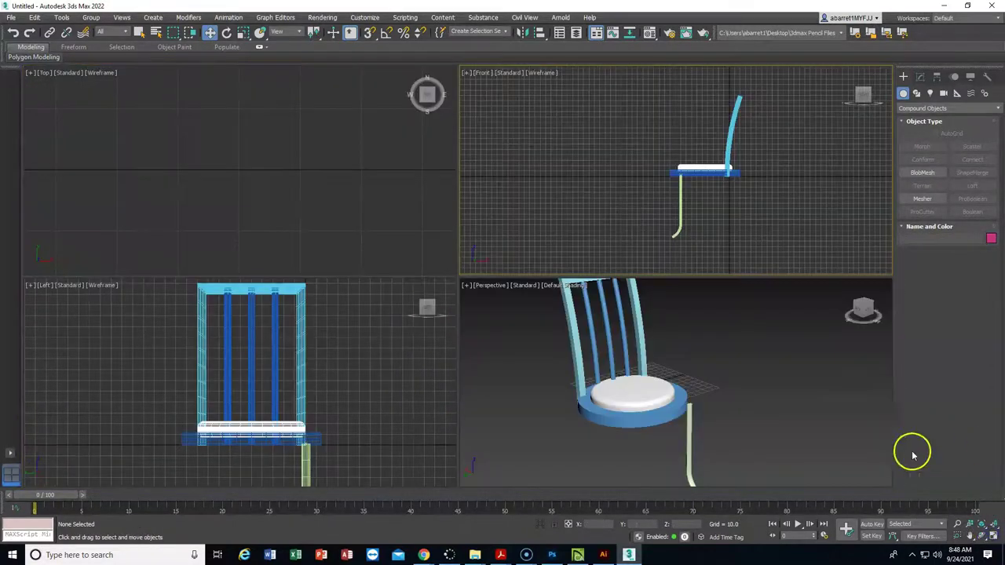
middle_drag(775, 431, 738, 369)
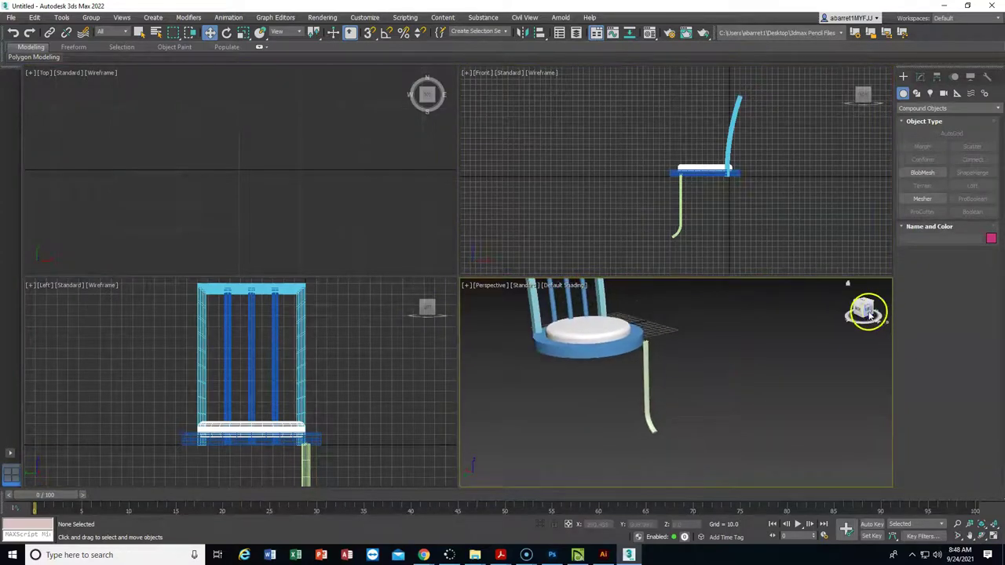
click(870, 314)
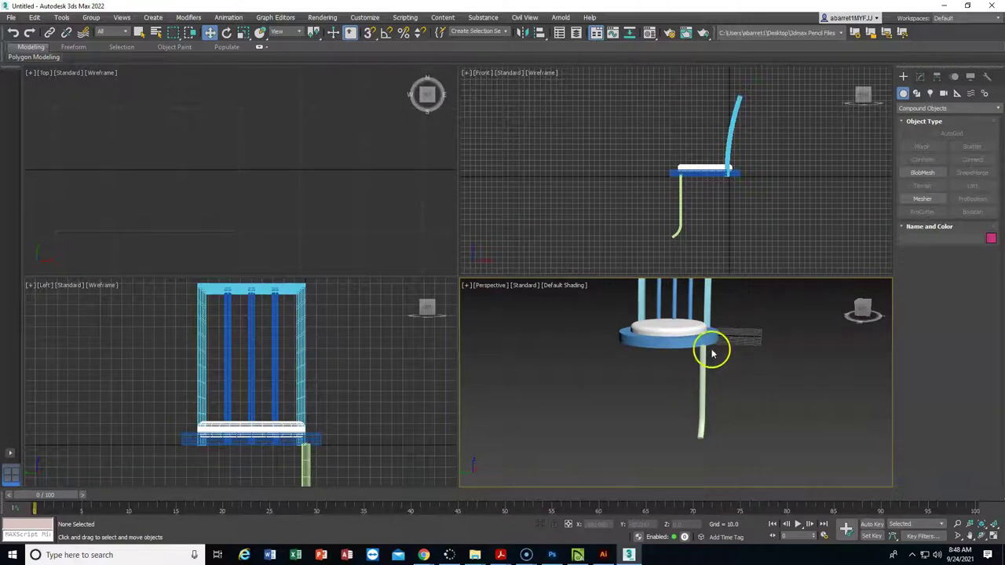
middle_drag(190, 202, 180, 197)
scroll(185, 195, down, 5)
middle_drag(249, 191, 131, 182)
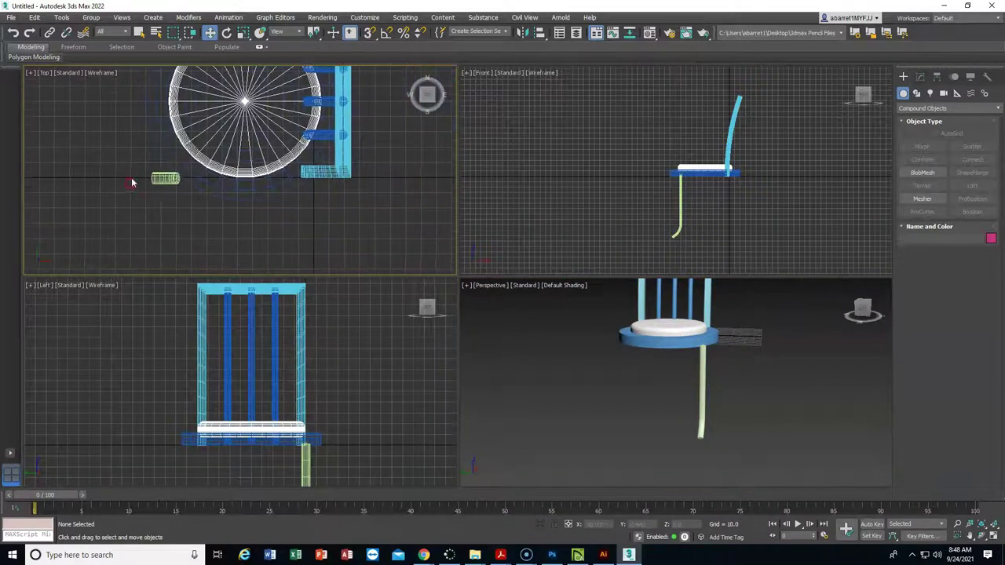
click(165, 179)
click(226, 32)
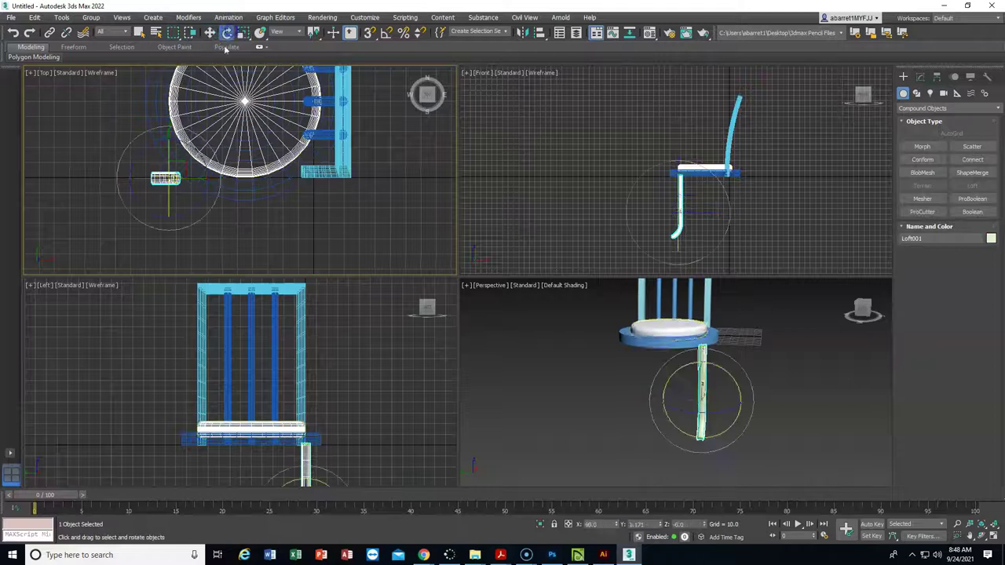
drag(137, 162, 165, 218)
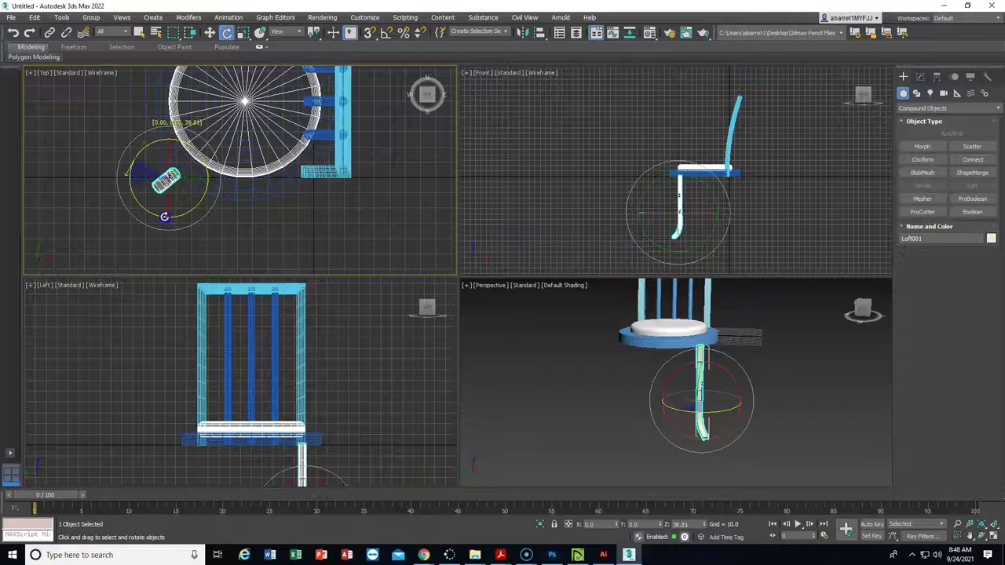
click(702, 512)
drag(696, 525, 649, 525)
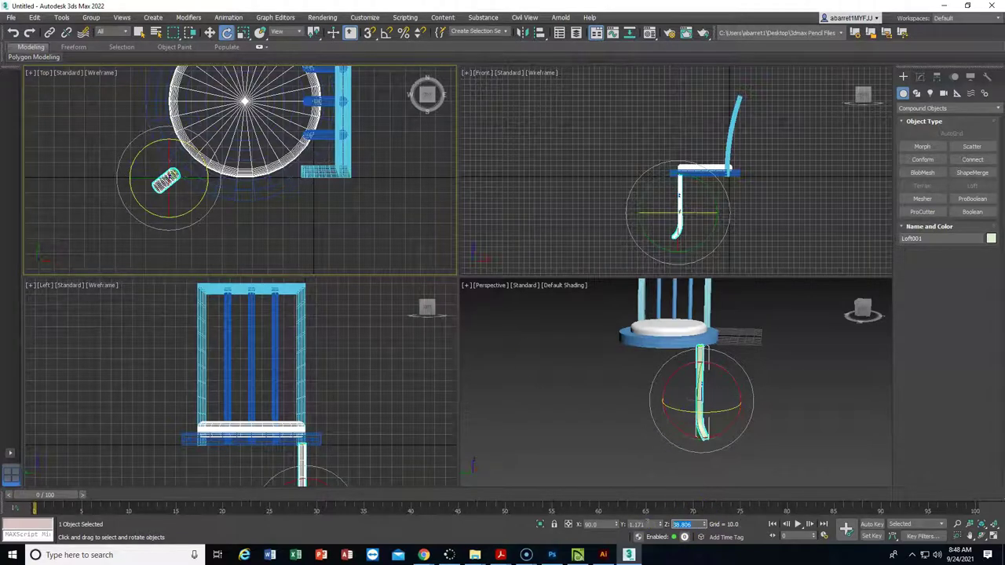
Move the angled leg diagonally inward beneath the seat's front corner in the Top view.
click(209, 32)
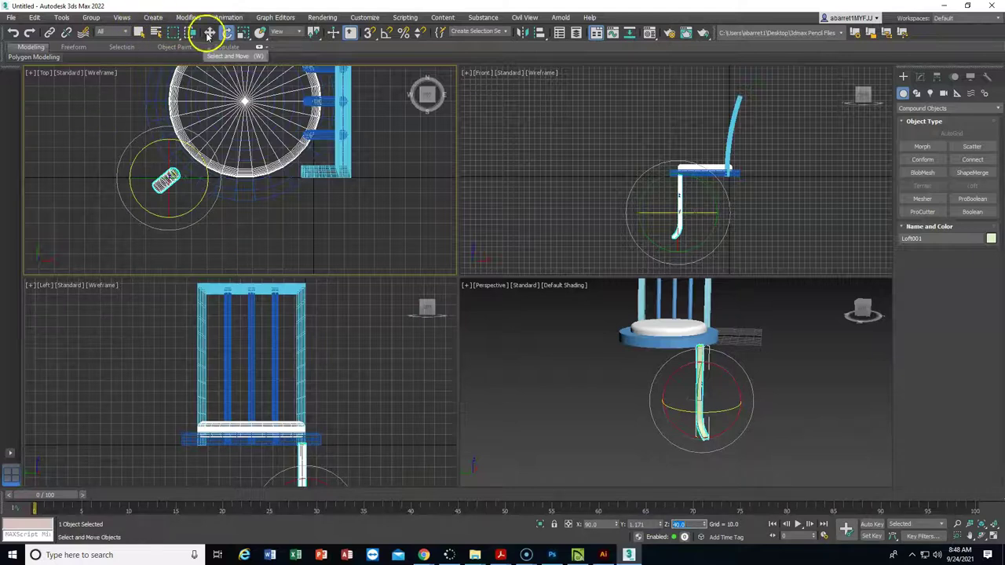
drag(184, 177, 201, 150)
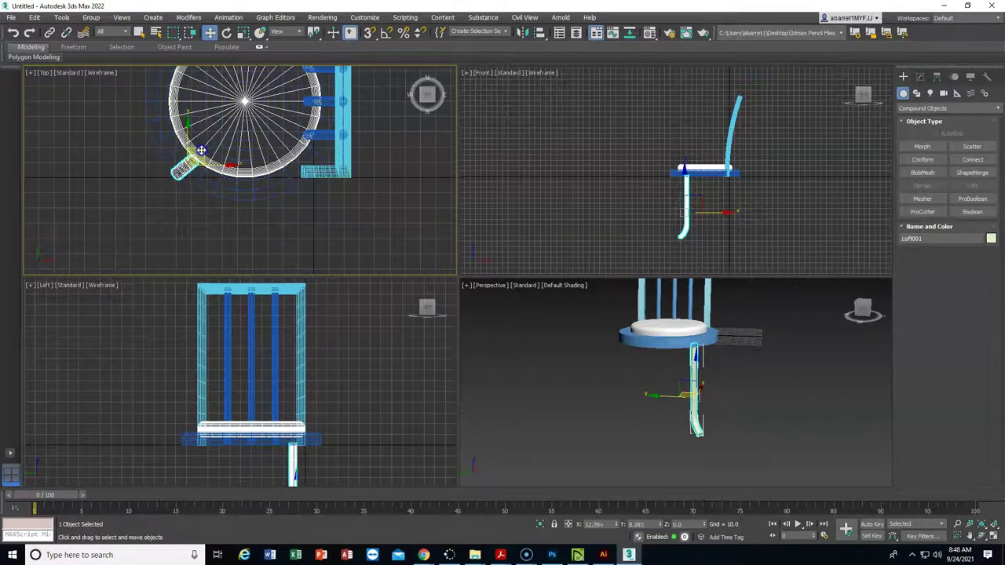
click(817, 397)
mouse_move(862, 311)
mouse_down()
mouse_move(826, 328)
mouse_move(811, 302)
mouse_move(846, 314)
mouse_up()
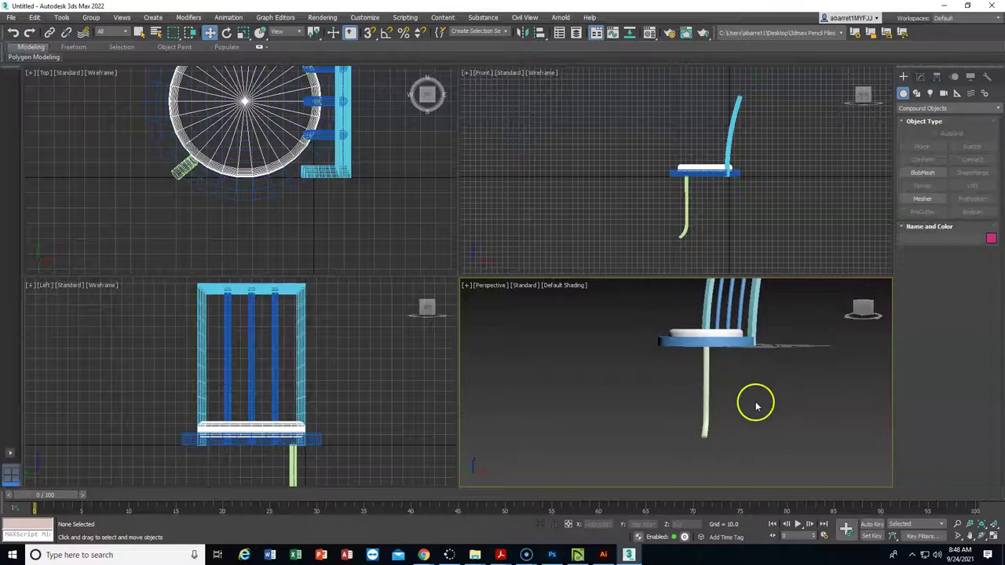
Scale the leg up uniformly to about 129% in X.
middle_drag(388, 418, 384, 350)
scroll(383, 350, down, 2)
middle_drag(378, 391, 368, 366)
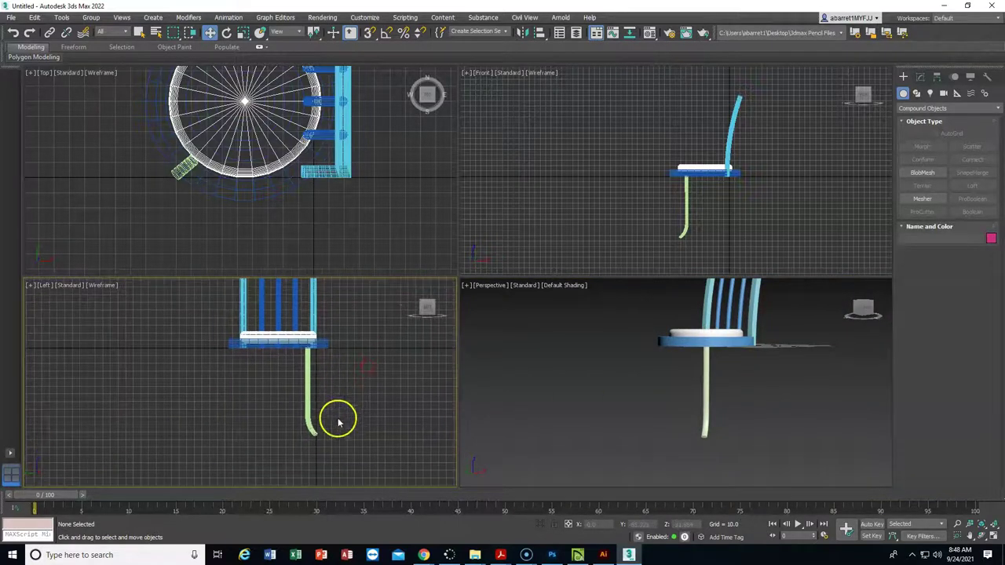
click(307, 383)
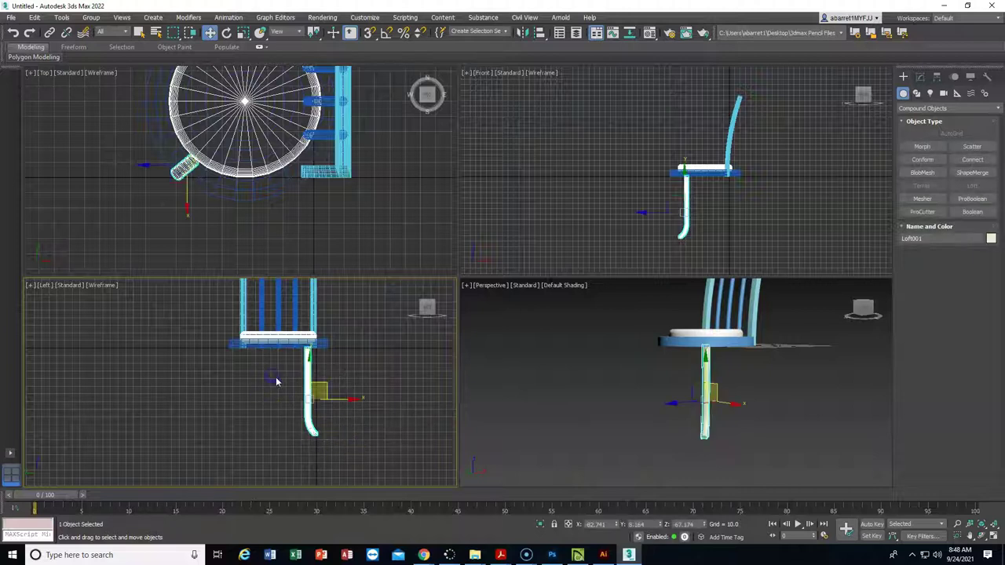
click(245, 33)
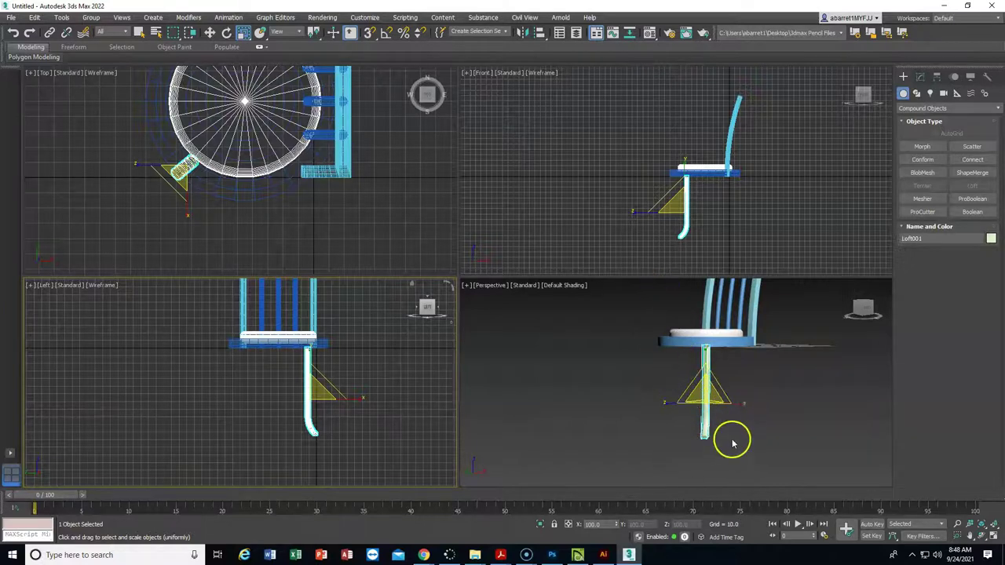
scroll(732, 443, up, 3)
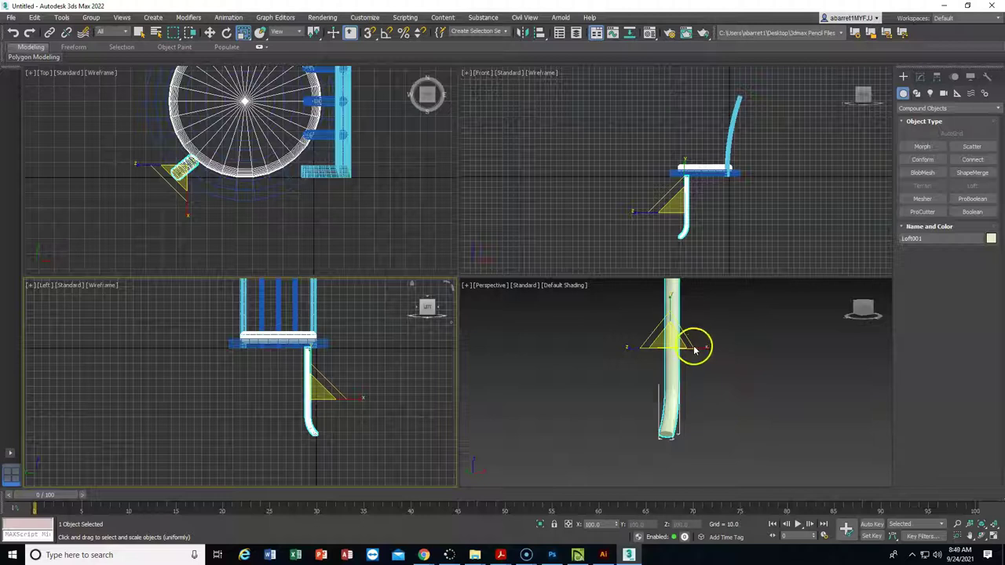
drag(694, 350, 696, 346)
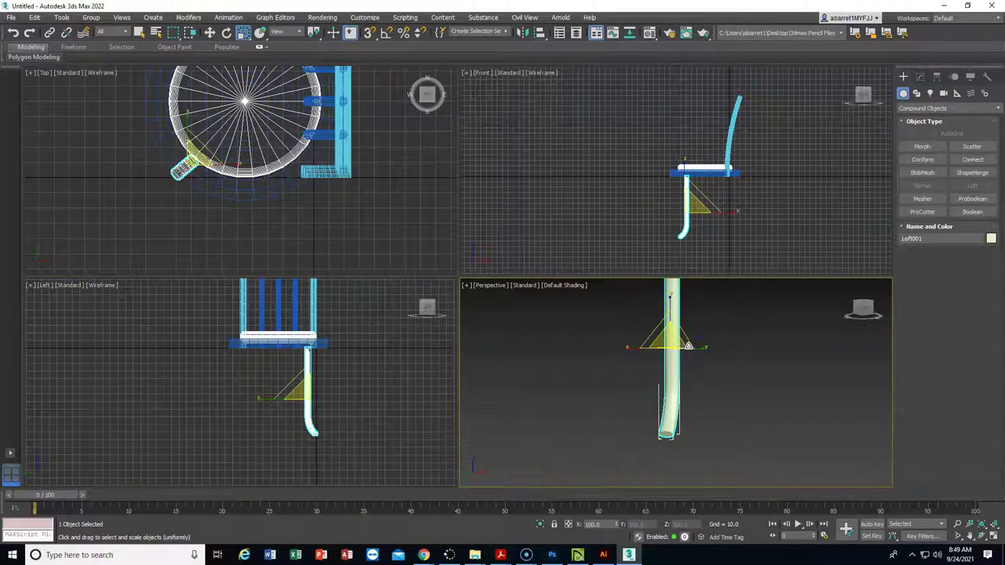
drag(712, 349, 669, 329)
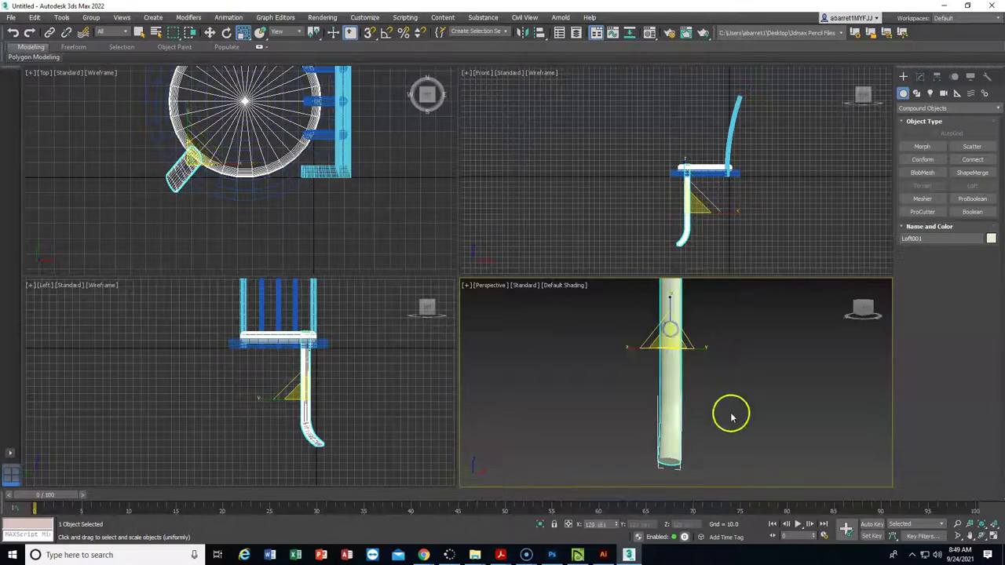
click(741, 413)
scroll(773, 417, down, 3)
middle_drag(758, 419, 682, 440)
scroll(721, 442, down, 3)
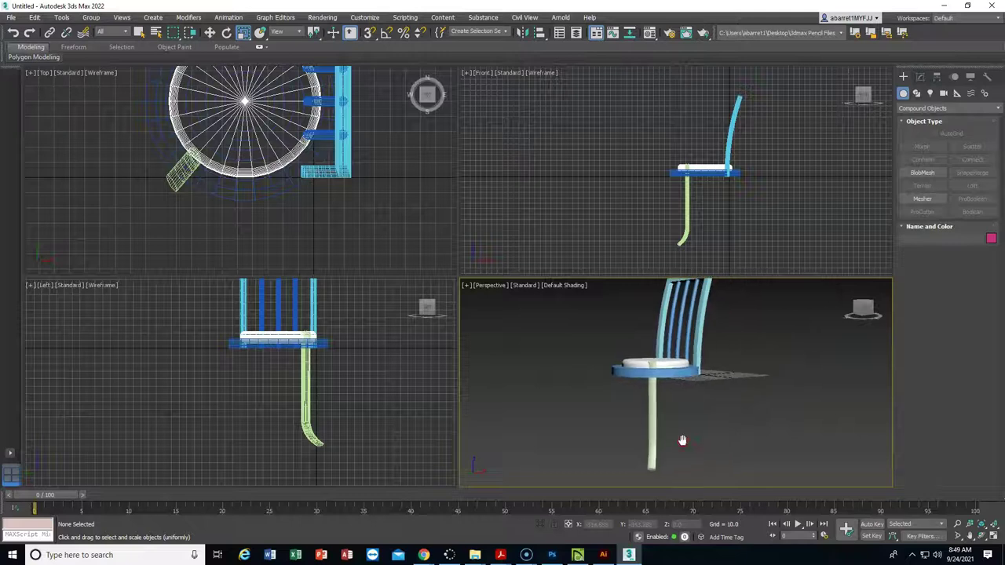
Thicken the leg by scaling it uniformly to about 175% in X, squashing its height so the top stays below the cushion.
click(663, 366)
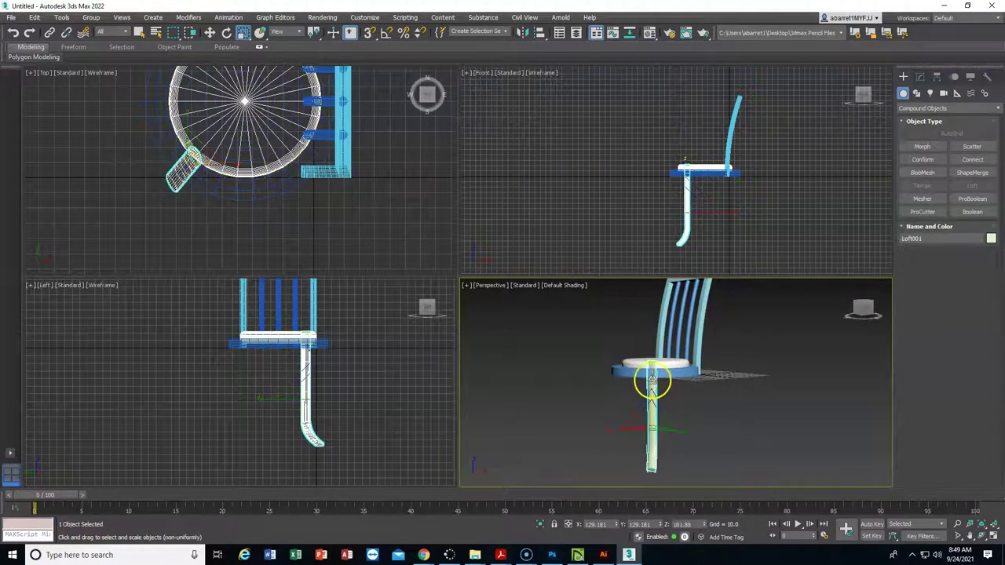
drag(652, 377, 654, 383)
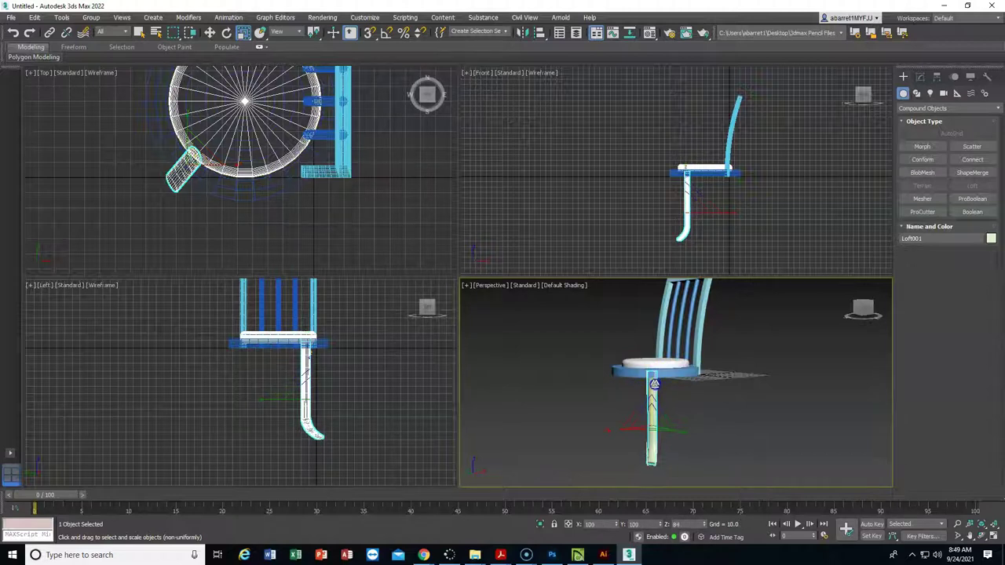
drag(657, 423, 673, 403)
click(650, 363)
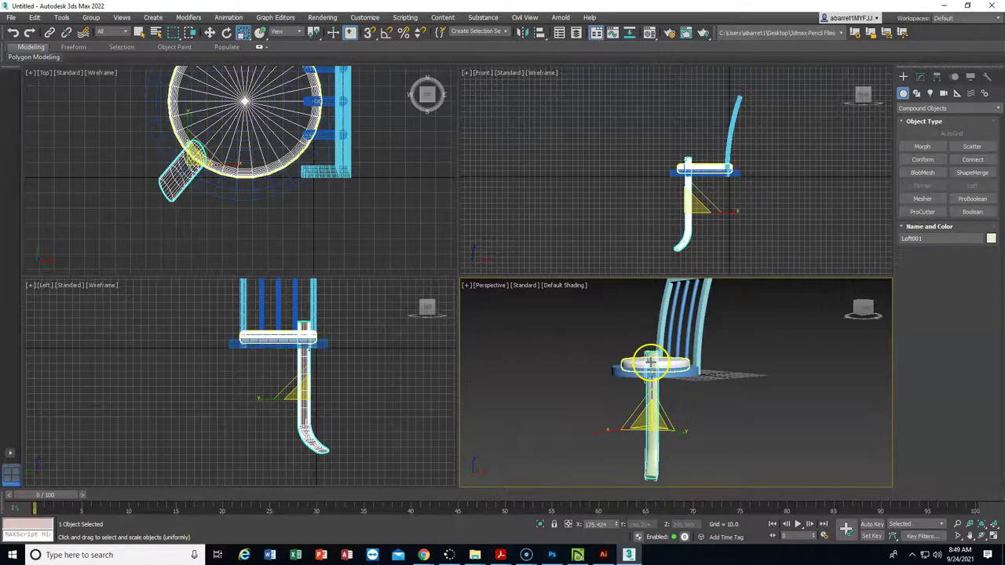
drag(652, 371, 653, 379)
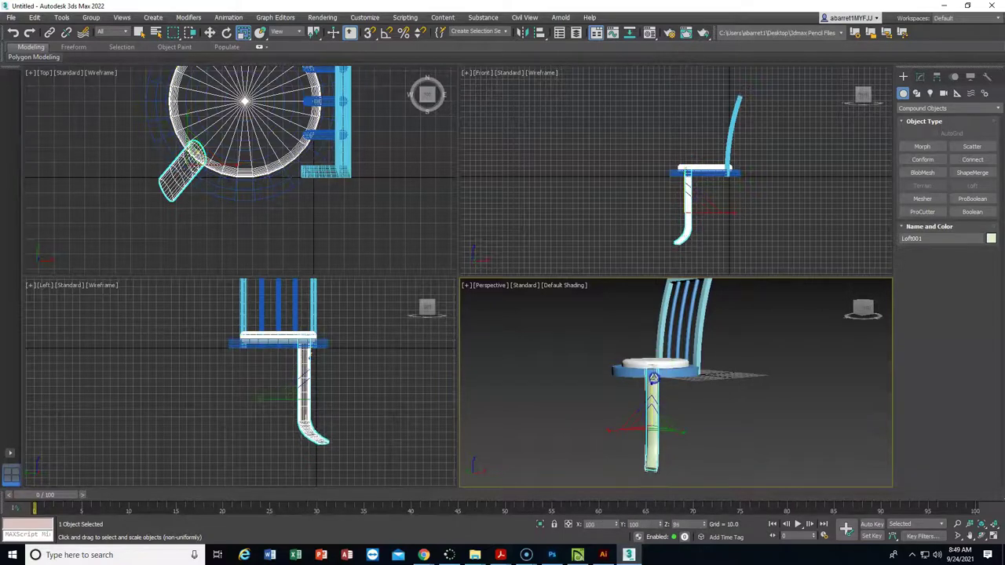
click(714, 429)
mouse_move(862, 314)
mouse_down()
mouse_move(818, 310)
mouse_move(864, 312)
mouse_up()
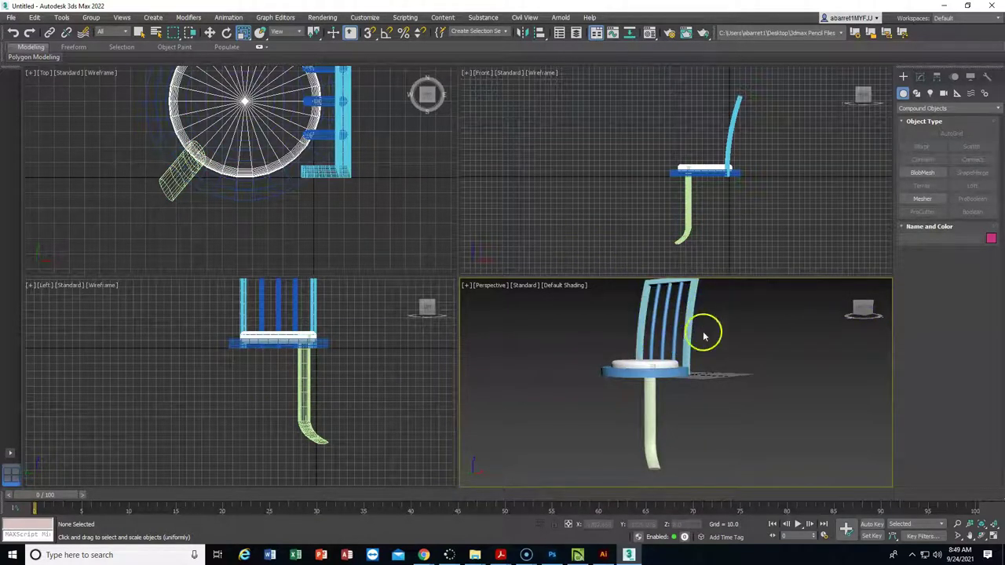
Lower the thickened leg vertically in the Front view until its upper end sits inside the seat.
scroll(677, 231, up, 4)
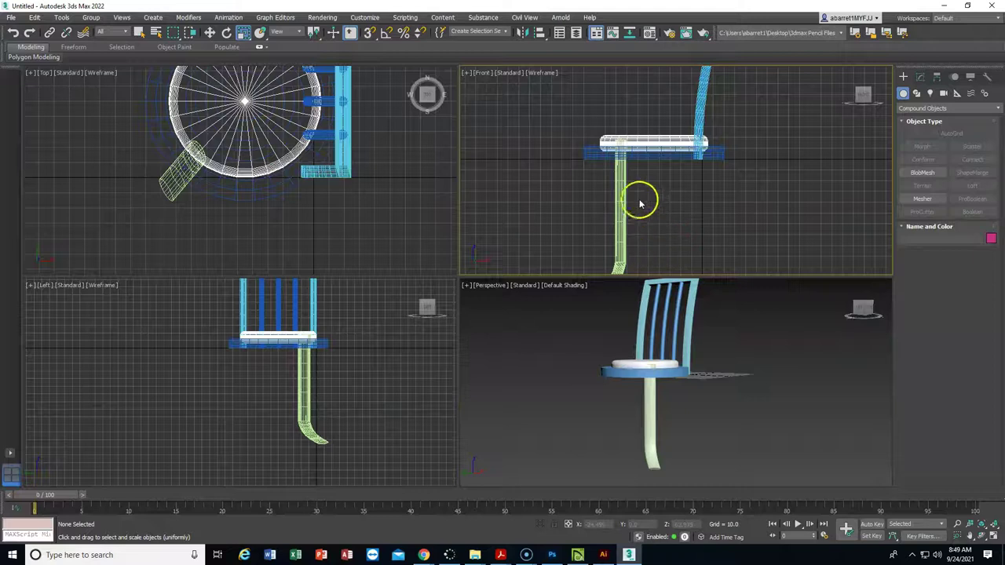
click(622, 202)
click(209, 33)
click(622, 208)
drag(613, 192, 612, 202)
click(783, 367)
mouse_move(863, 310)
mouse_down()
mouse_move(820, 312)
mouse_move(880, 313)
mouse_up()
Change the leg's object color to light cyan to match the backrest.
click(651, 416)
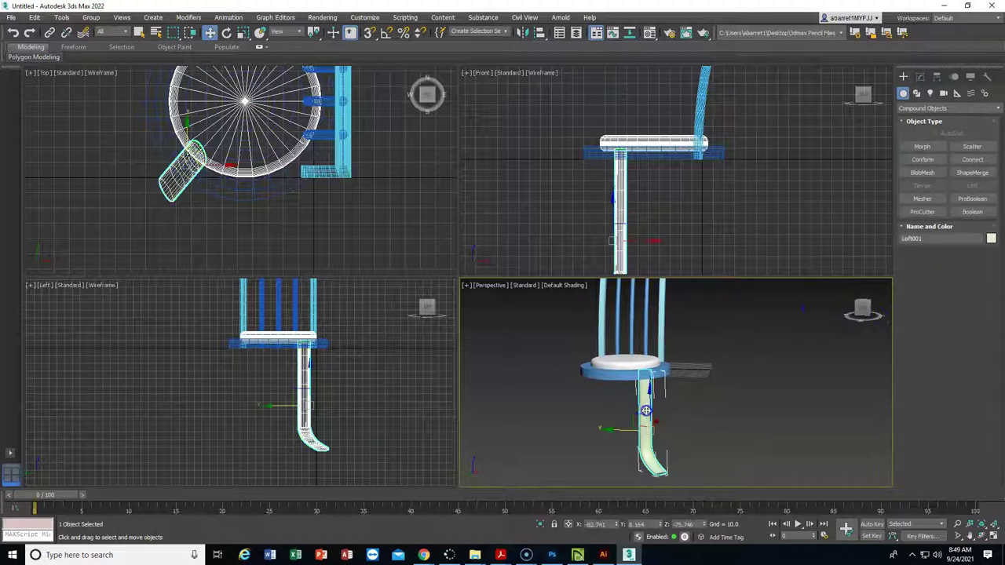
click(991, 238)
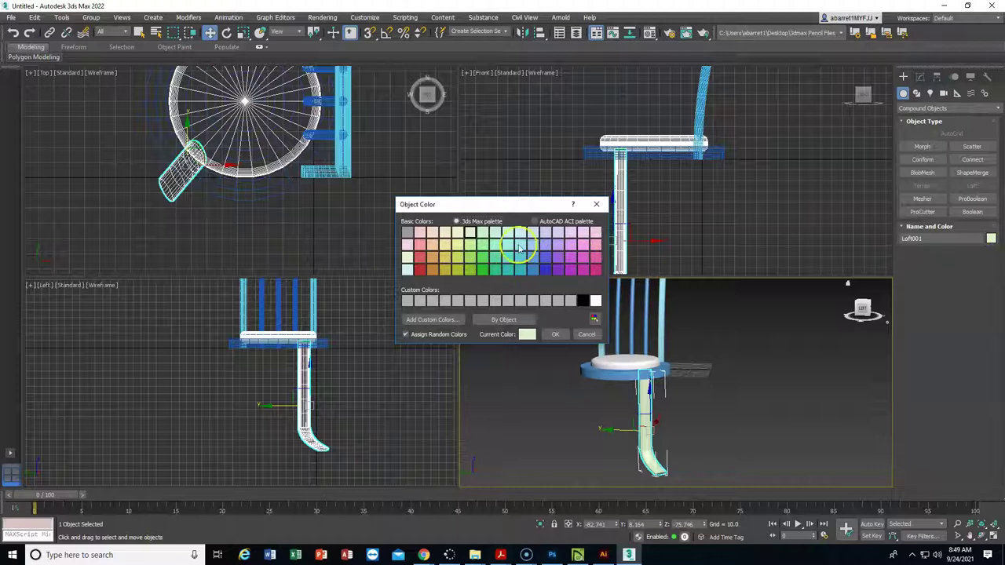
click(555, 334)
click(746, 416)
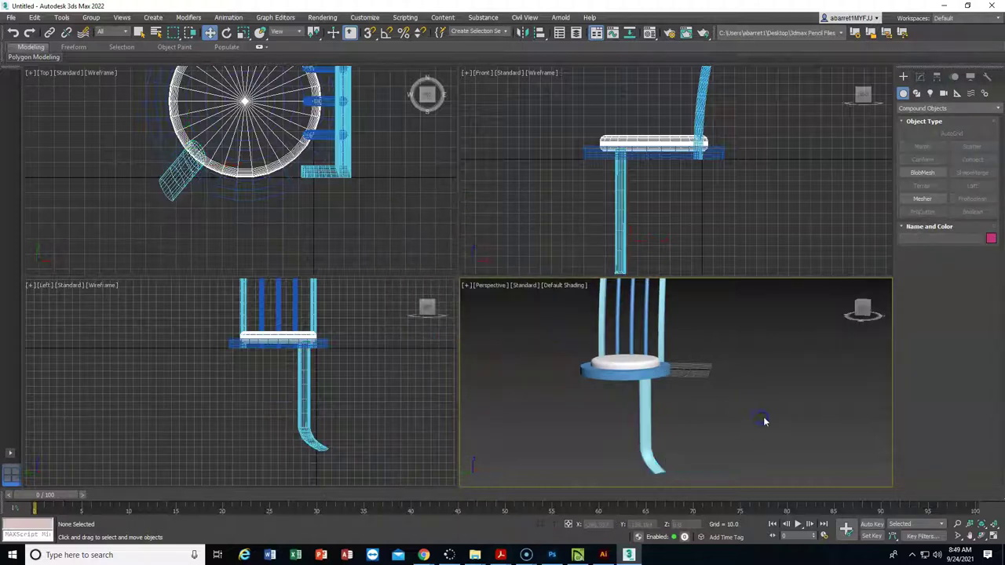
Mirror the leg across the X axis as a copy and move the copy along X beneath the seat's rear corner.
click(651, 406)
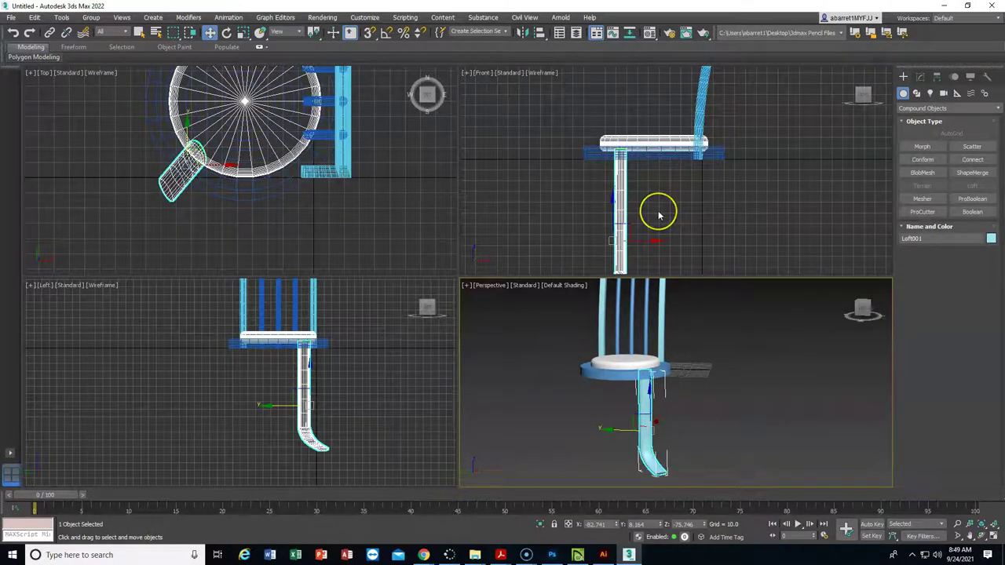
click(522, 32)
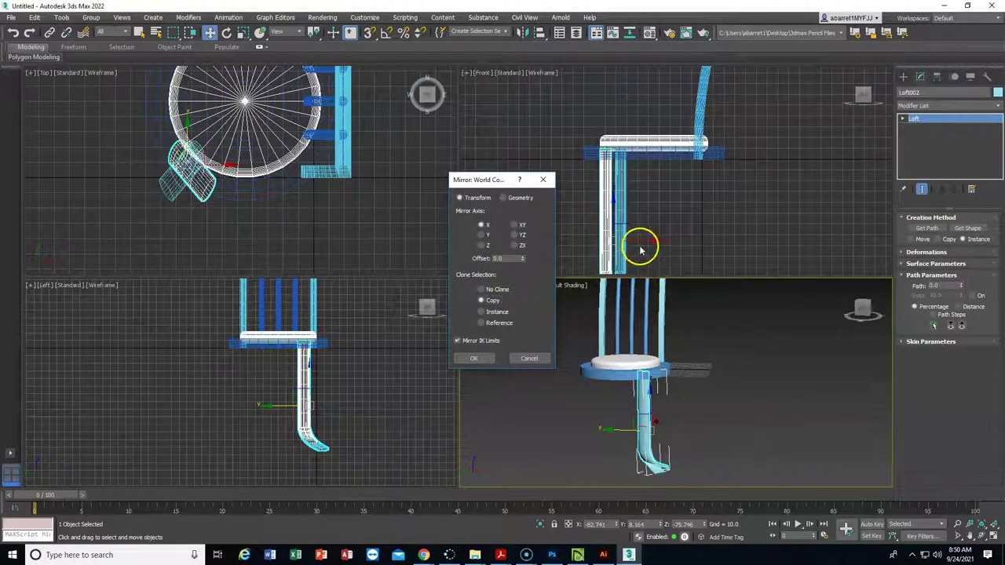
click(472, 358)
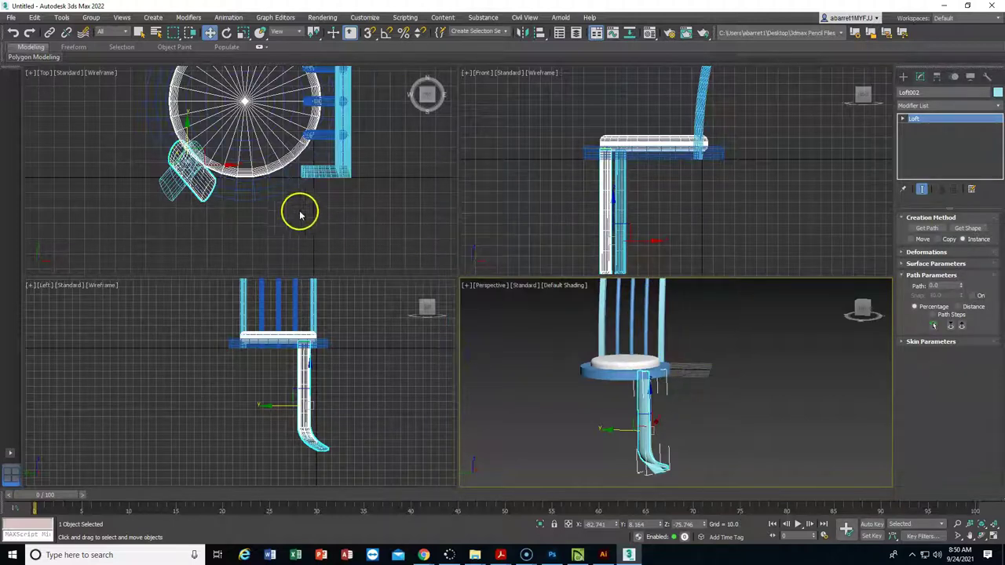
drag(227, 165, 340, 164)
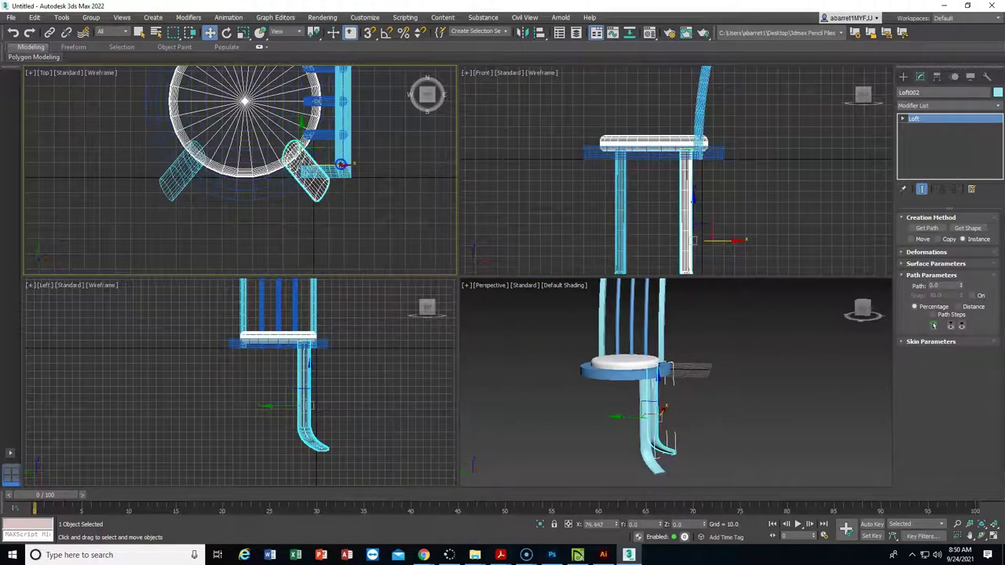
click(350, 211)
middle_drag(391, 218, 385, 224)
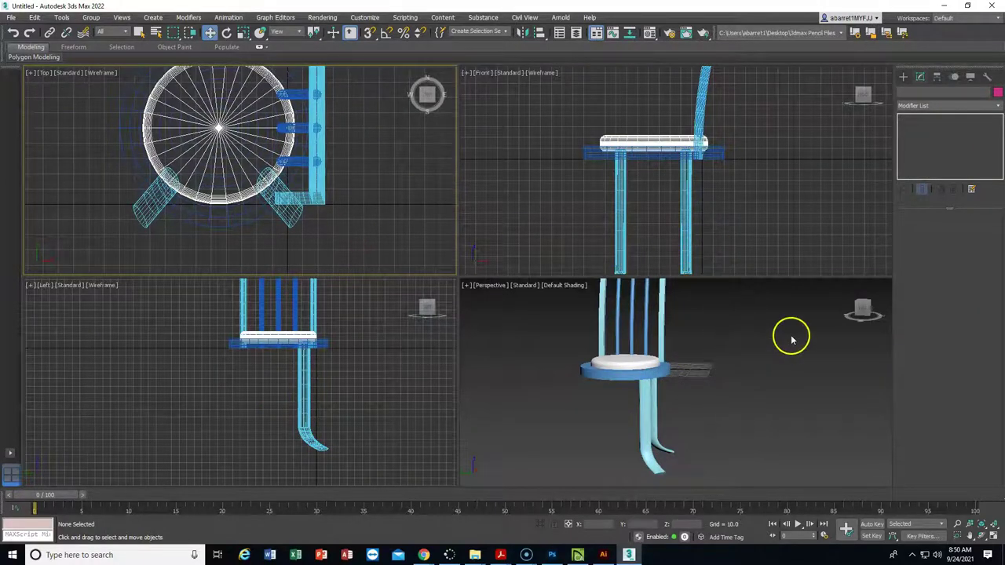
Mirror both legs across the Z axis as copies from the Front view, keeping the offset at 0.0.
mouse_move(863, 307)
mouse_down()
mouse_move(821, 306)
mouse_move(865, 308)
mouse_up()
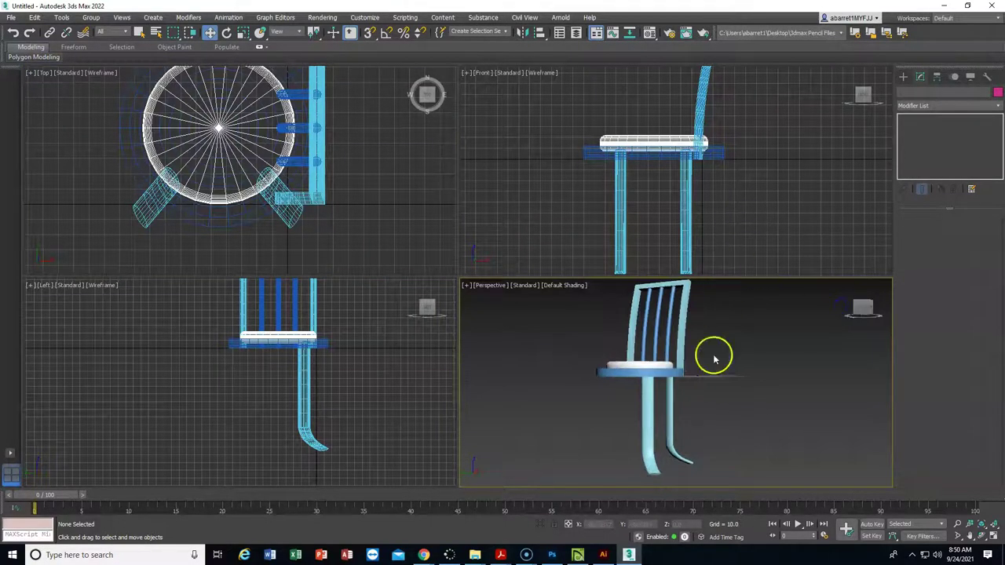
drag(730, 252, 554, 207)
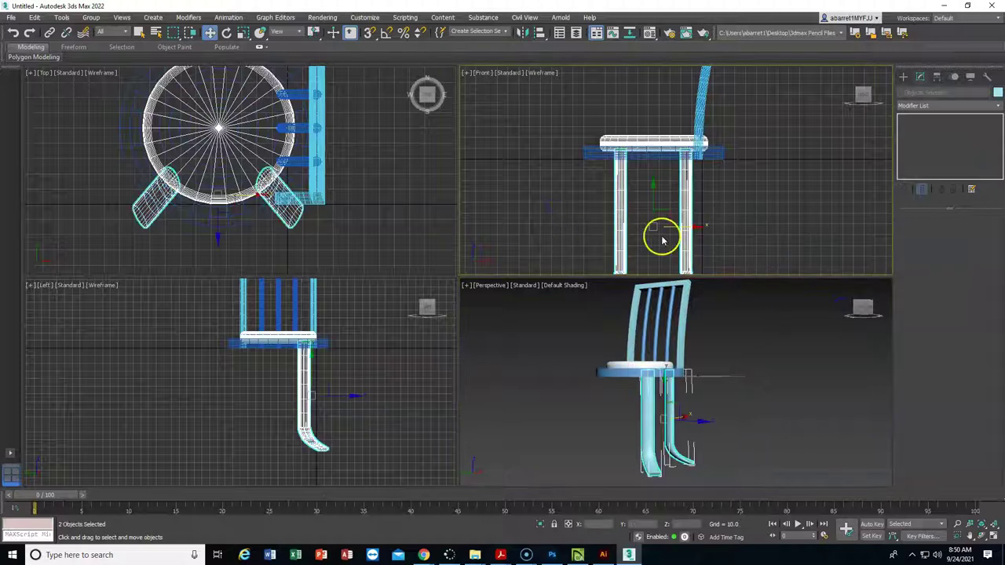
click(524, 32)
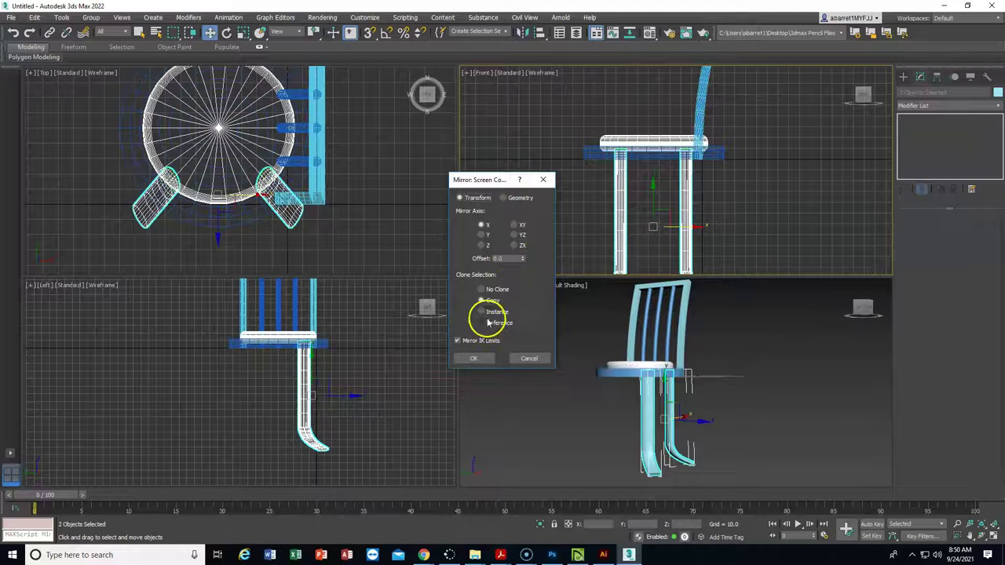
click(482, 234)
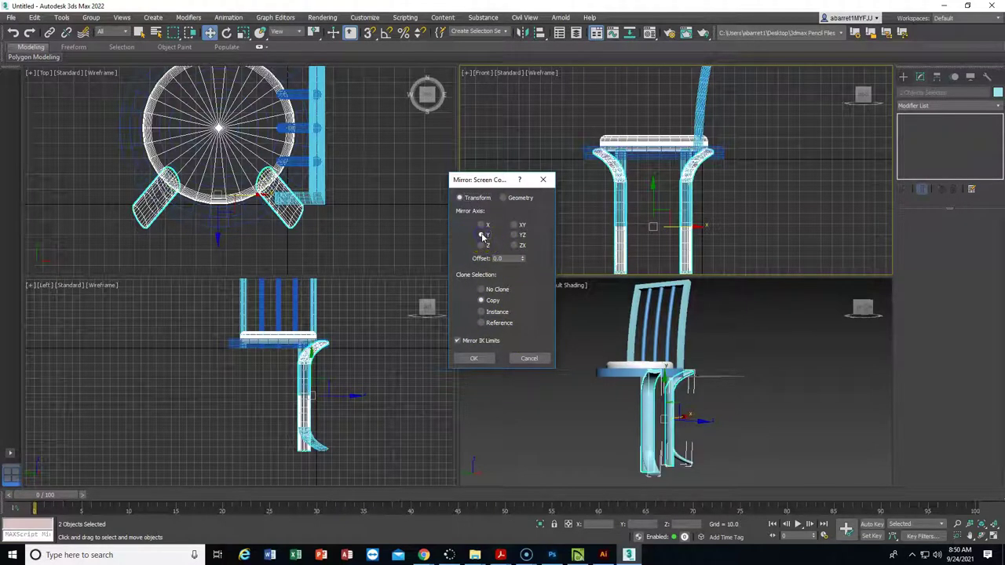
click(482, 227)
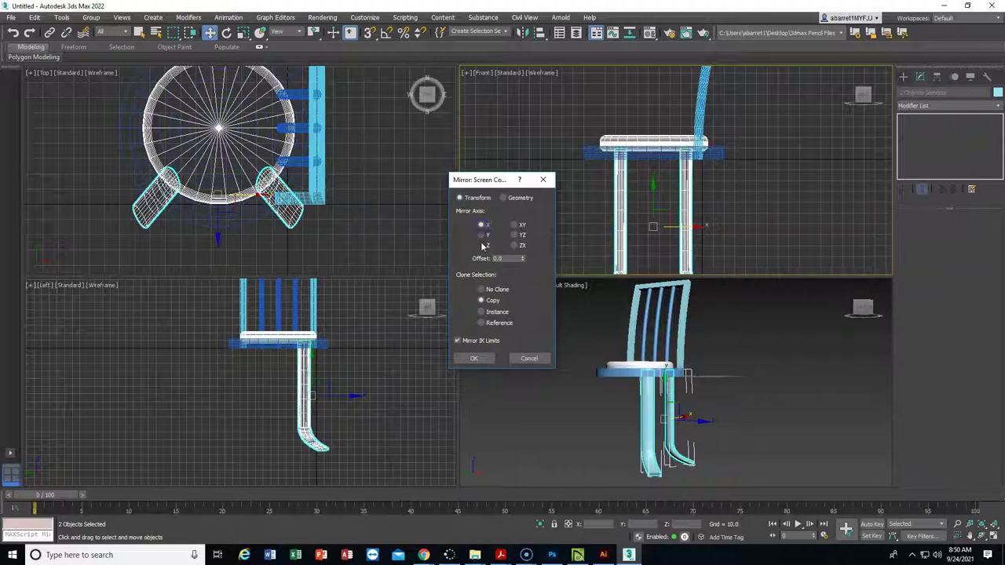
click(482, 246)
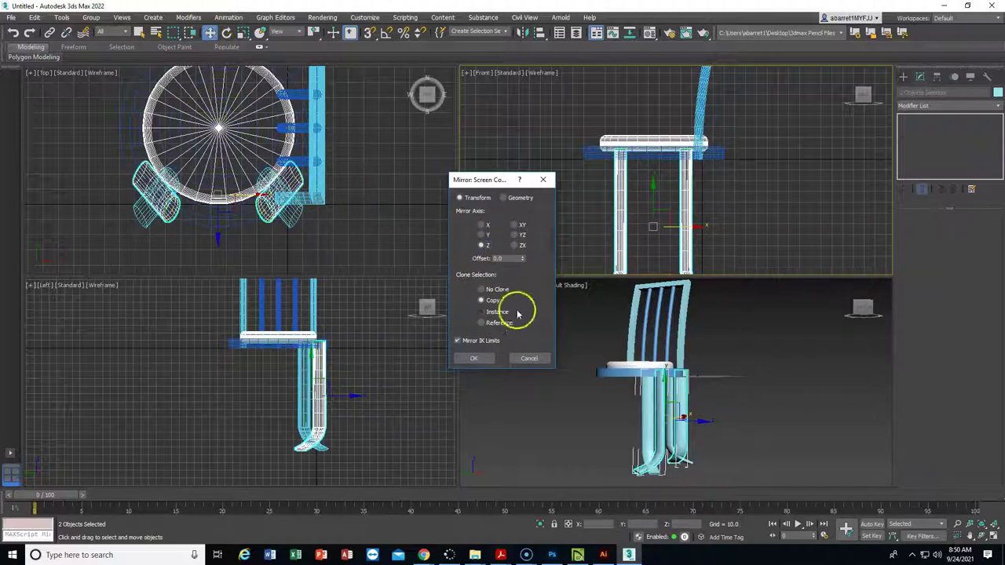
click(476, 357)
Move the two mirrored legs along Y in the Top view to the opposite side of the round seat.
middle_drag(391, 242, 375, 261)
drag(203, 174, 221, 53)
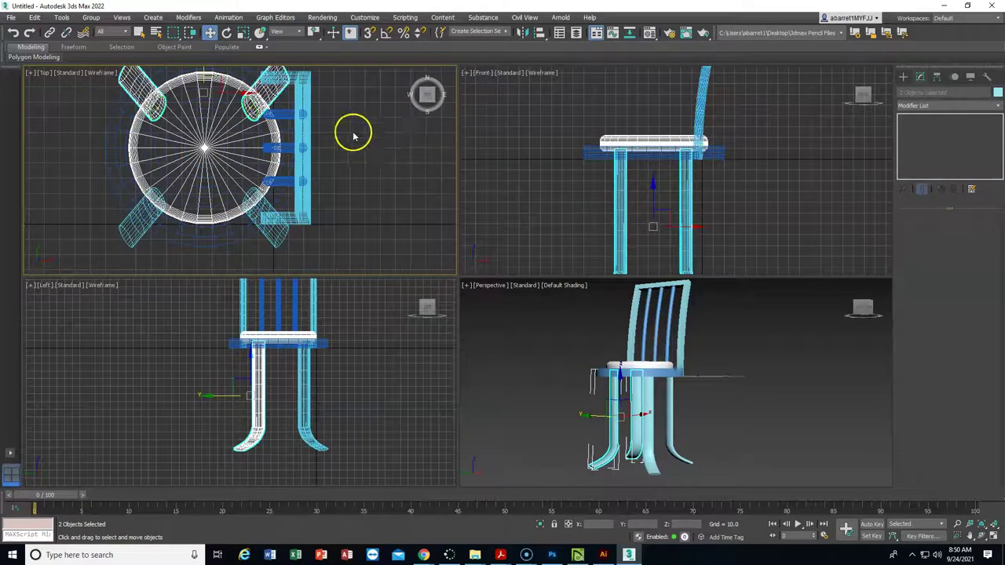
middle_drag(353, 132, 372, 222)
drag(223, 143, 226, 120)
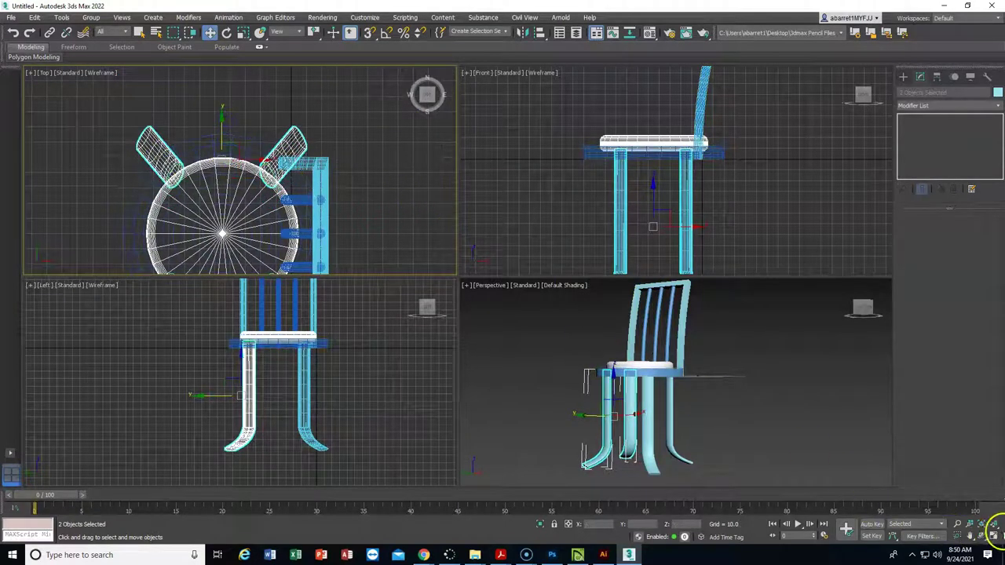
Fine-tune the mirrored pair's Y position in an enlarged Top view so its overlap with the seat matches the opposite legs, and deselect it.
click(994, 534)
middle_drag(738, 379, 678, 248)
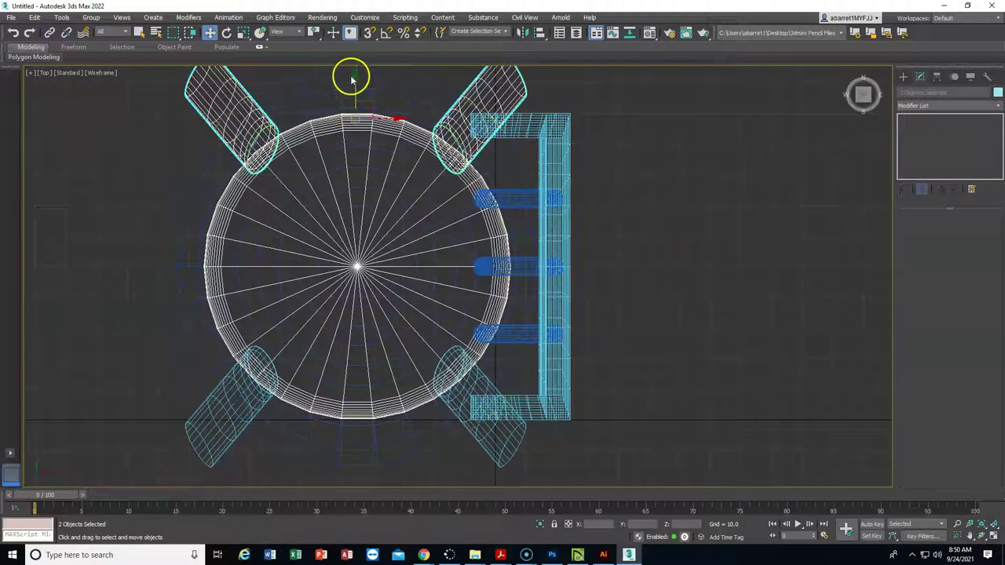
drag(354, 76, 354, 87)
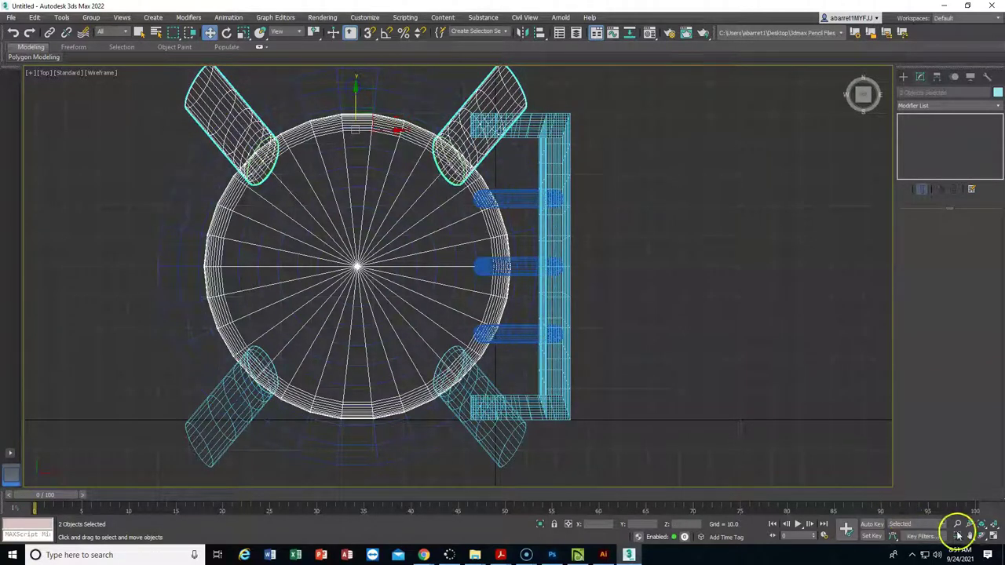
click(994, 536)
click(821, 447)
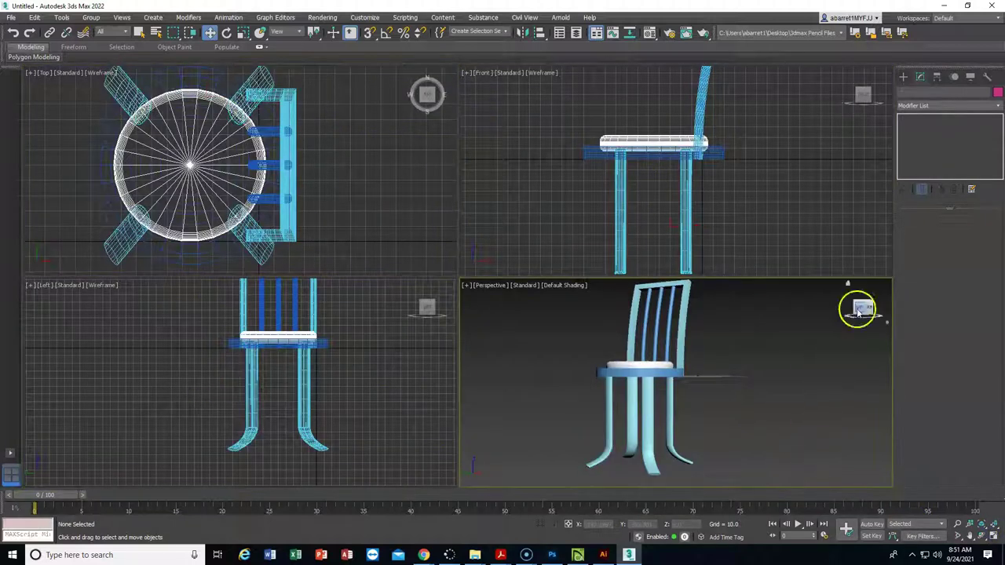
Examine the four-legged chair in an enlarged Perspective view, checking the legs, seat, cushion and backrest from different angles and distances.
drag(862, 310, 871, 313)
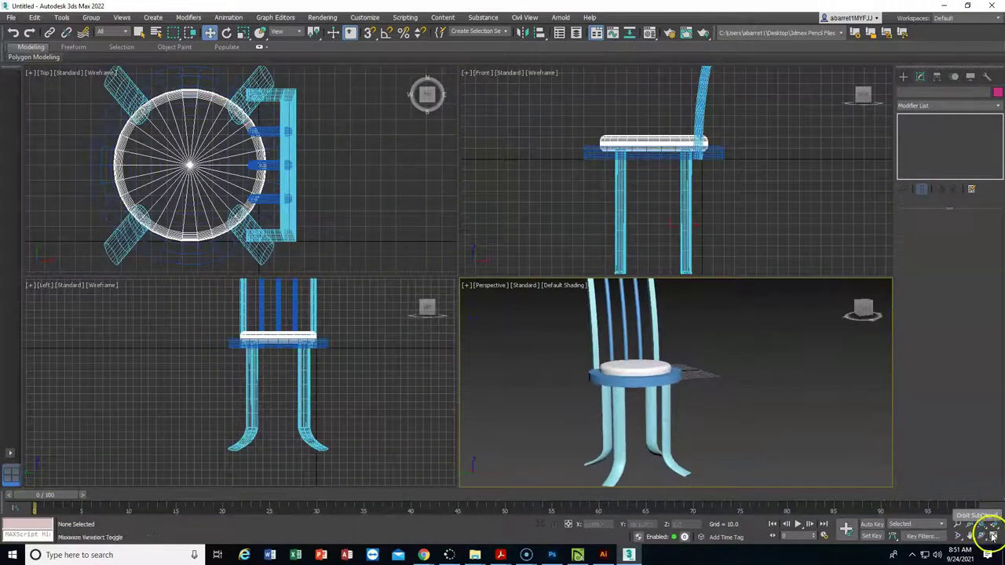
click(993, 536)
scroll(576, 297, down, 5)
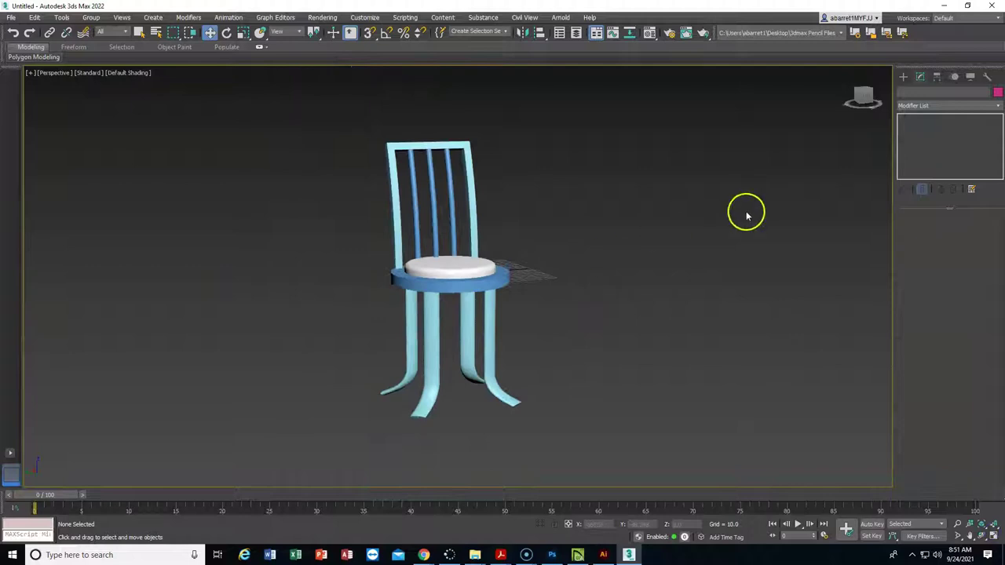
drag(868, 103, 872, 105)
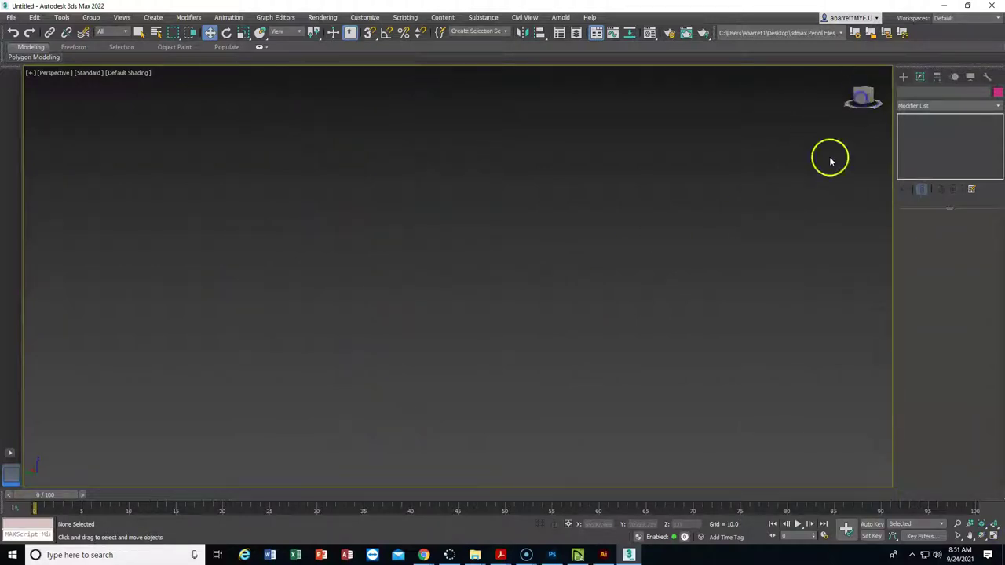
click(994, 525)
middle_drag(647, 267, 605, 261)
scroll(647, 247, down, 3)
drag(864, 96, 869, 108)
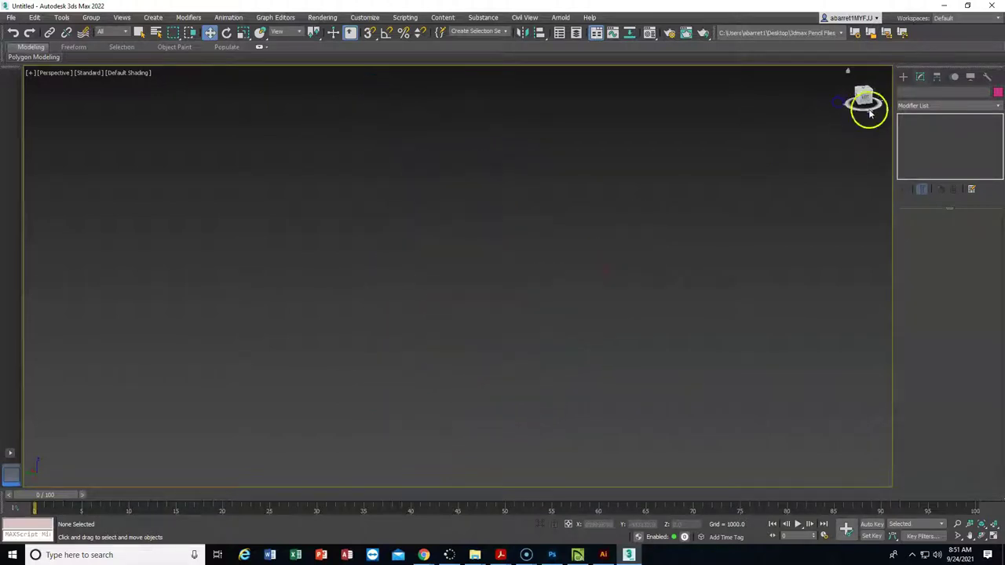
click(994, 525)
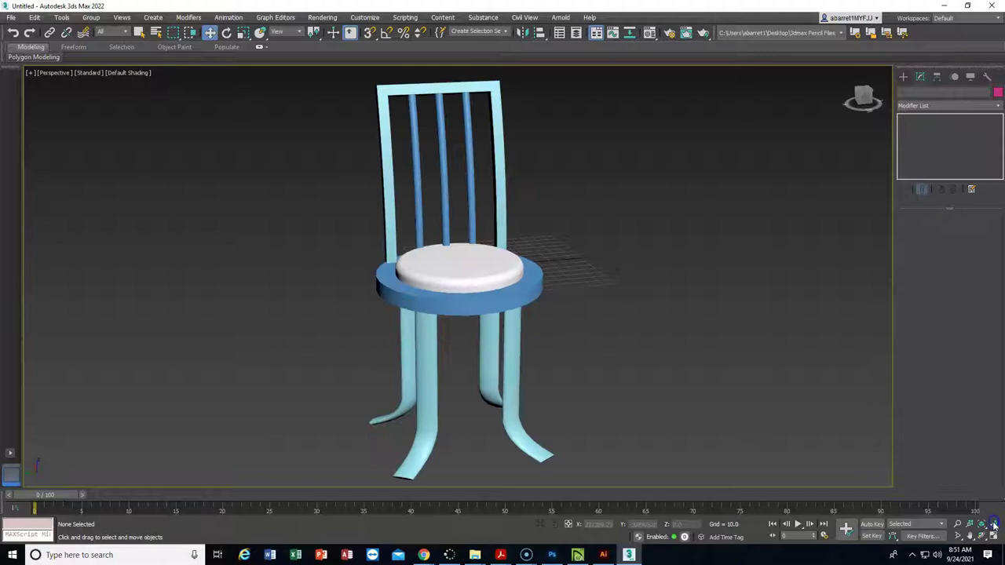
middle_drag(619, 265, 512, 267)
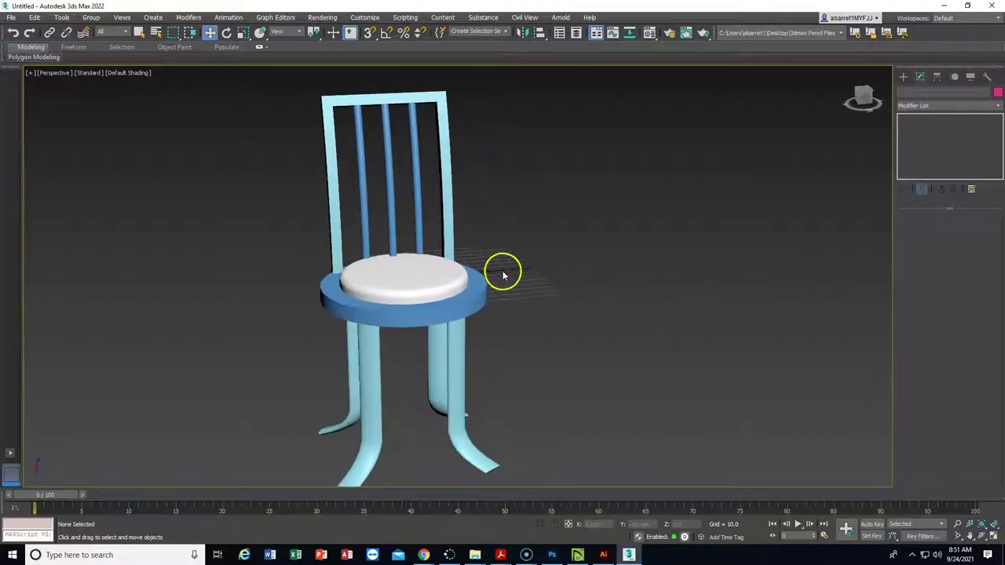
scroll(503, 274, up, 2)
scroll(503, 274, down, 5)
alt+middle_drag(504, 275, 518, 295)
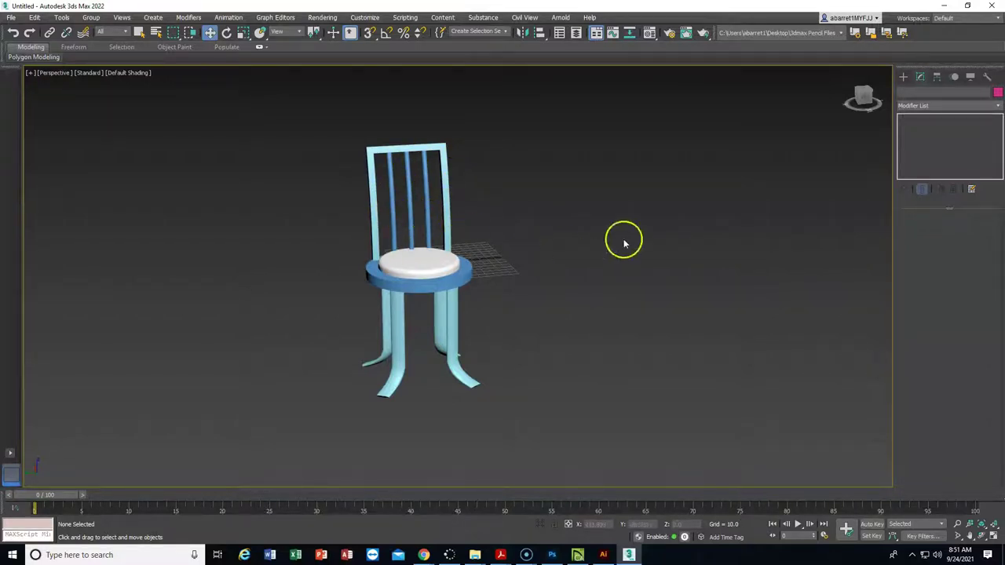
middle_drag(850, 117, 847, 134)
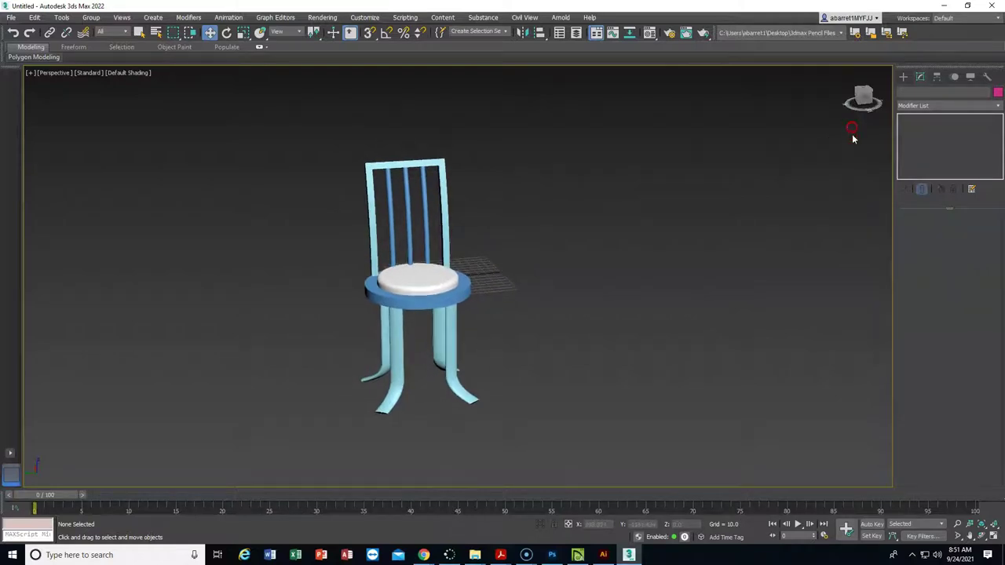
scroll(705, 170, down, 5)
scroll(699, 183, up, 5)
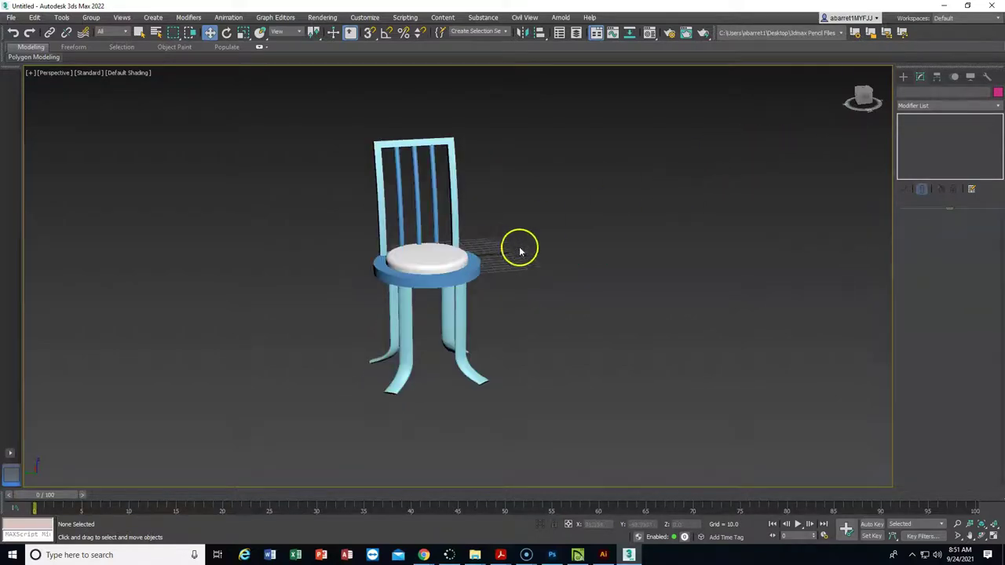
middle_drag(519, 251, 541, 241)
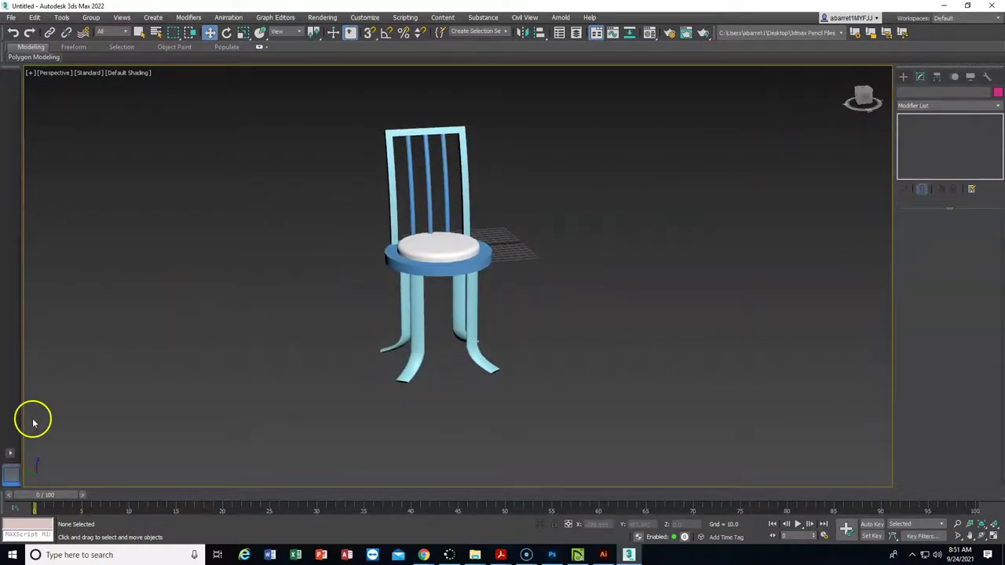